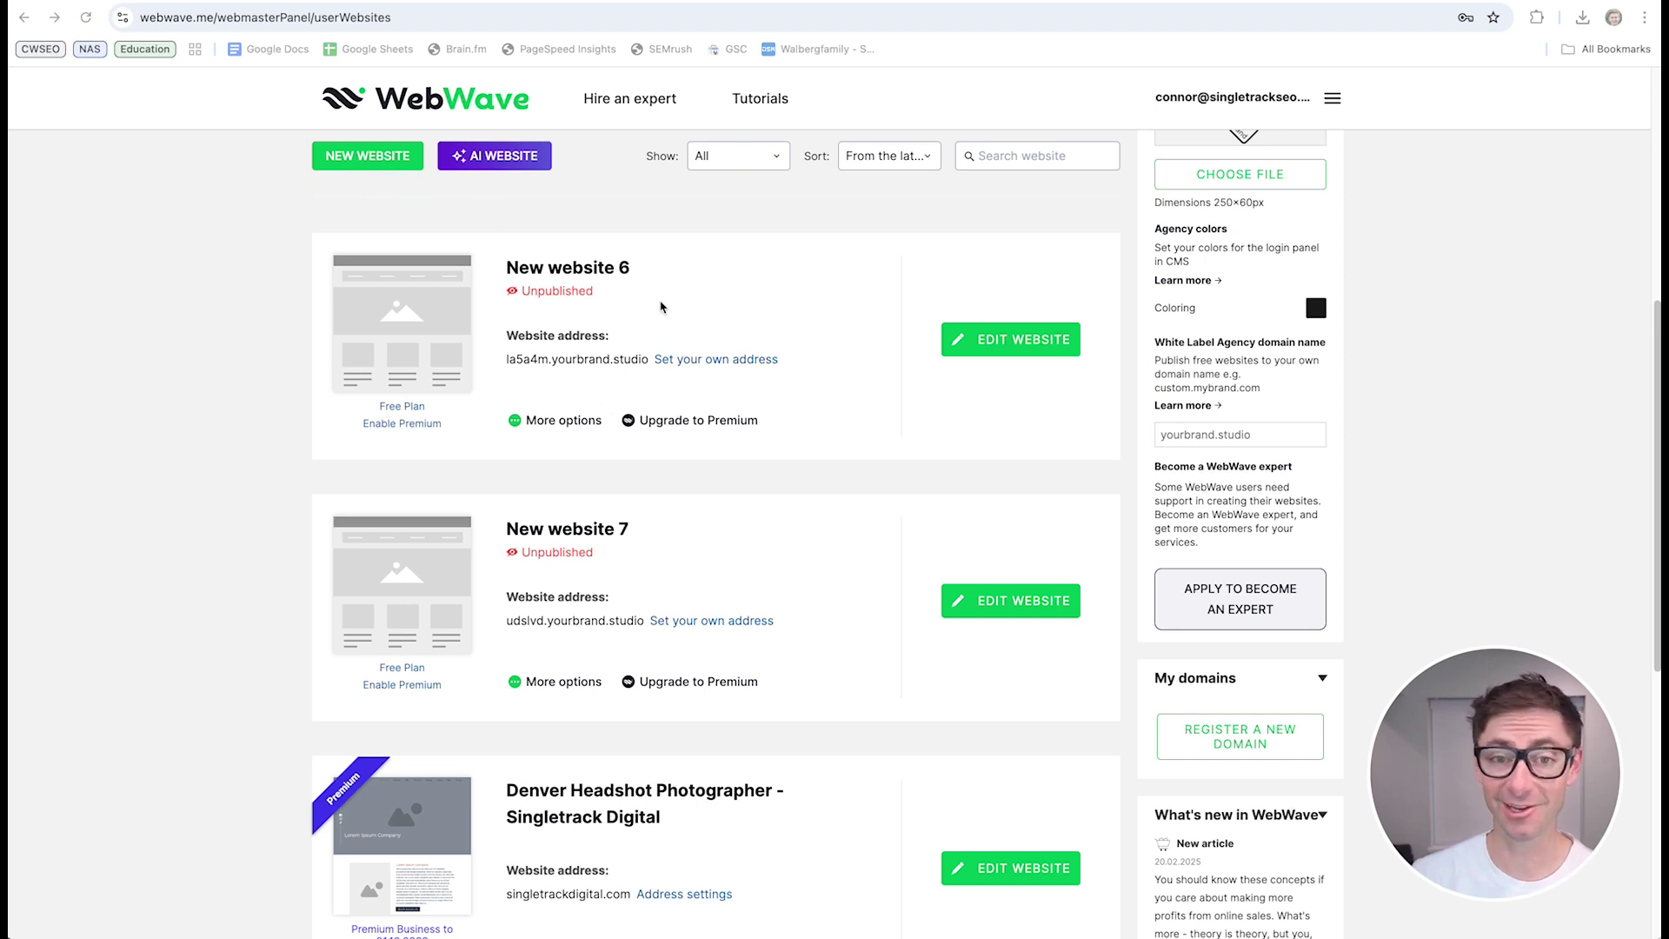
Step: Start a new website and choose to generate it with AI
click(385, 202)
click(373, 161)
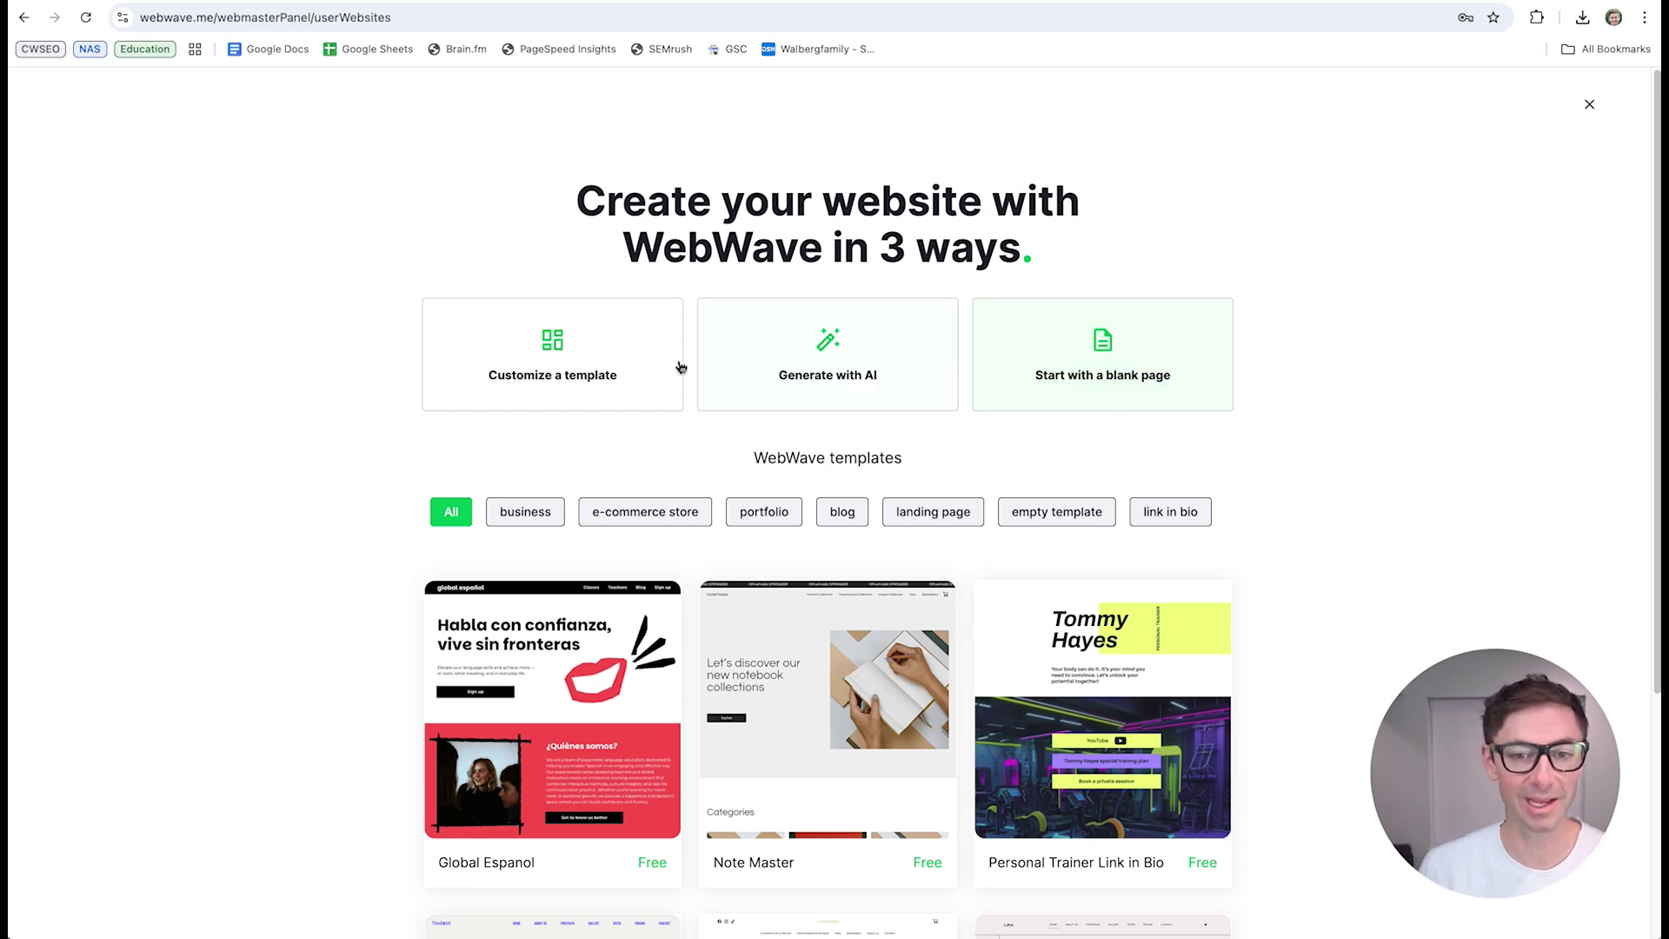
scroll(617, 396, down, 9)
scroll(1006, 650, down, 20)
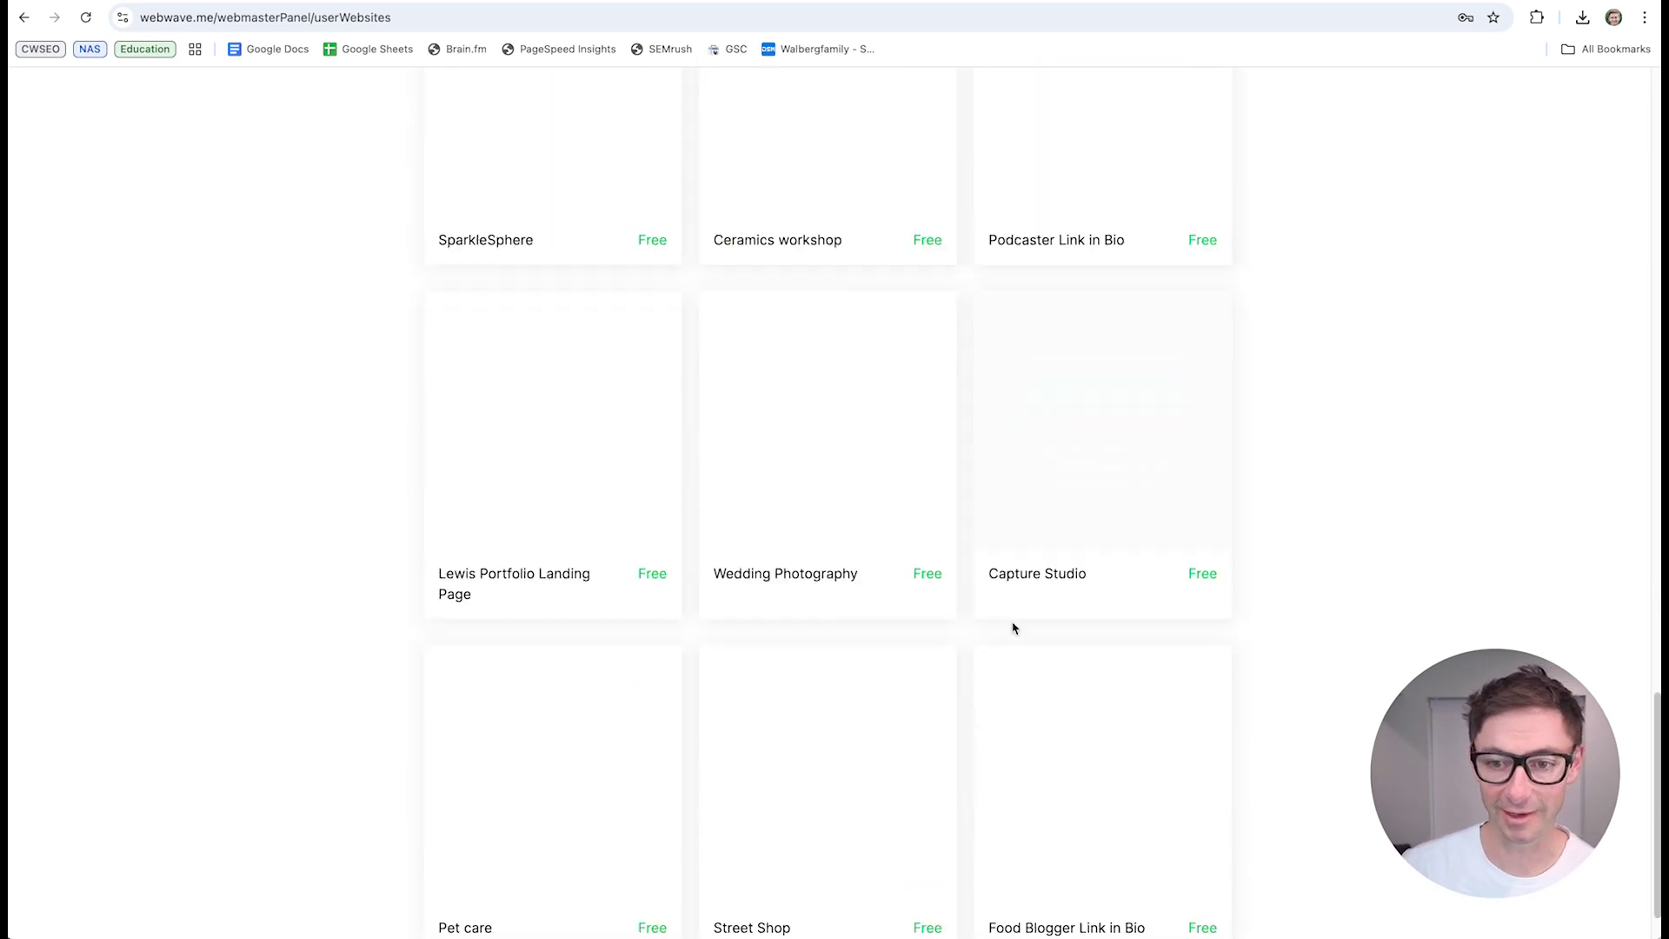
scroll(1078, 632, up, 20)
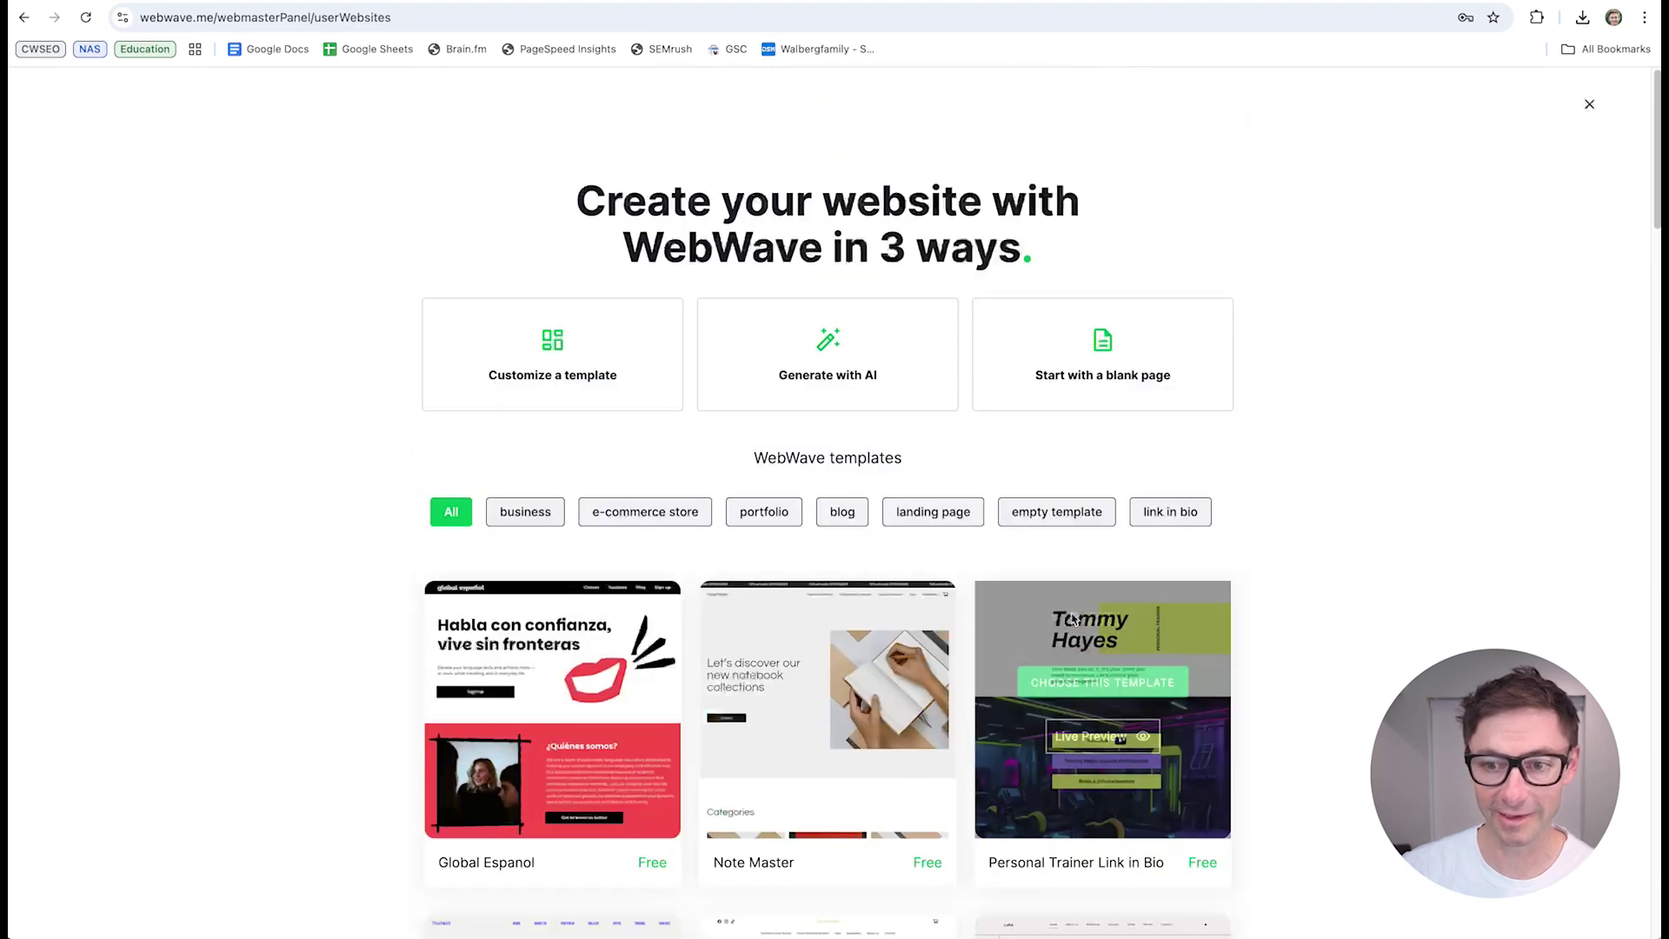
click(824, 380)
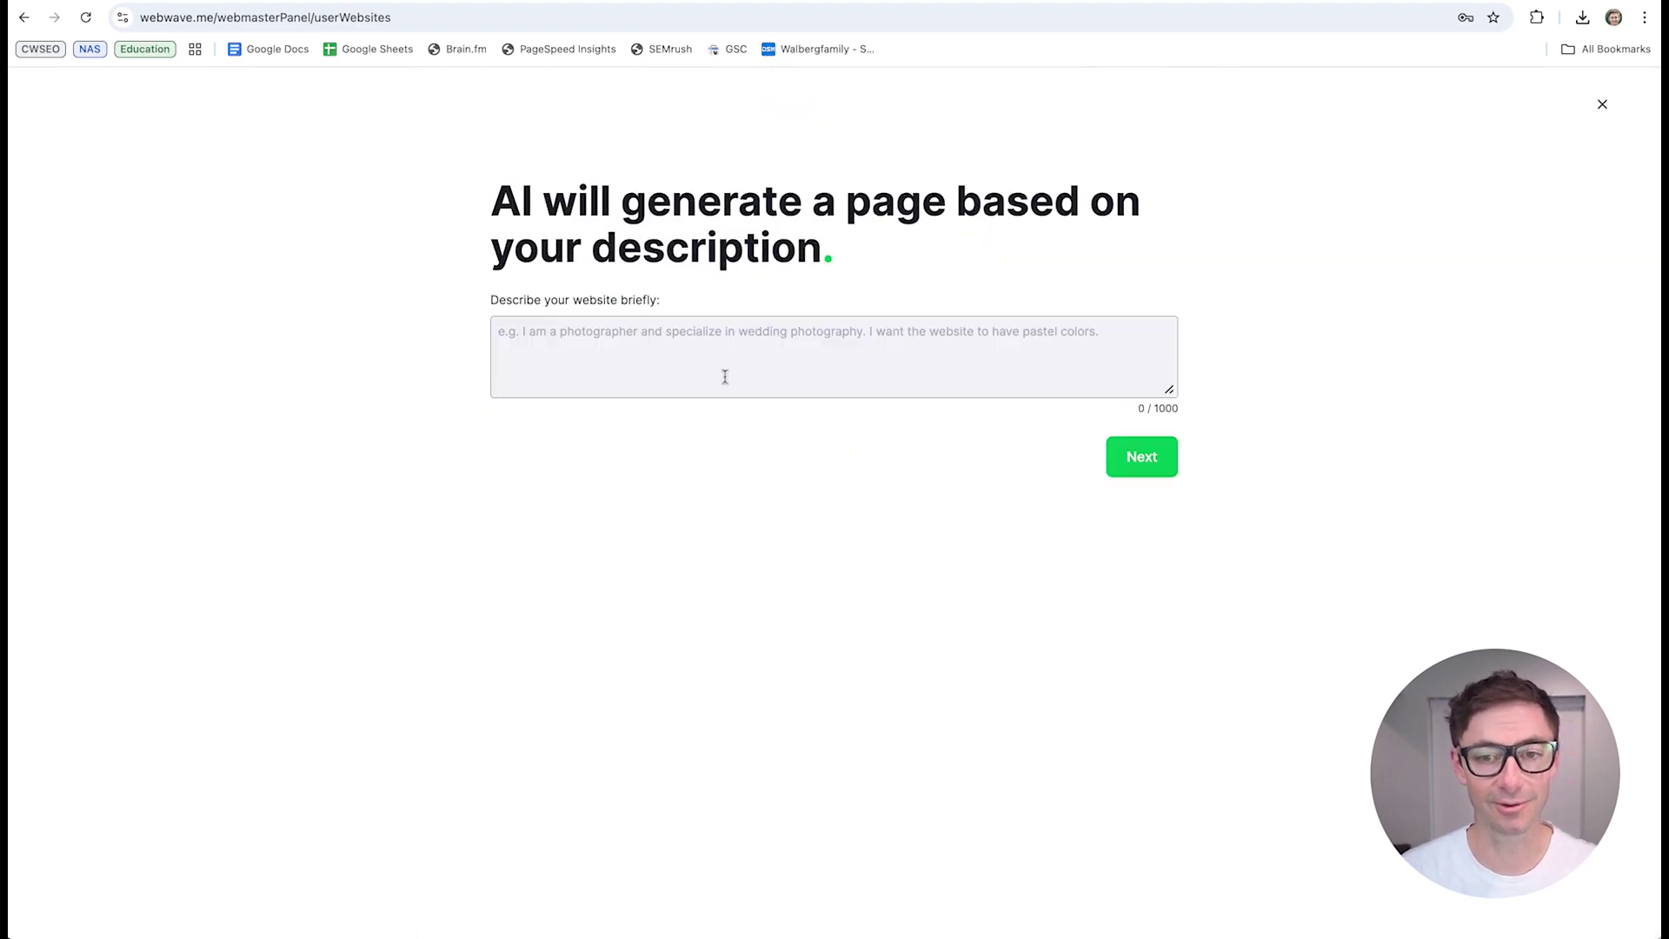
Step: Describe a Vail, CO wedding photographer with brand colour #ffcc33 and submit for generation
click(656, 358)
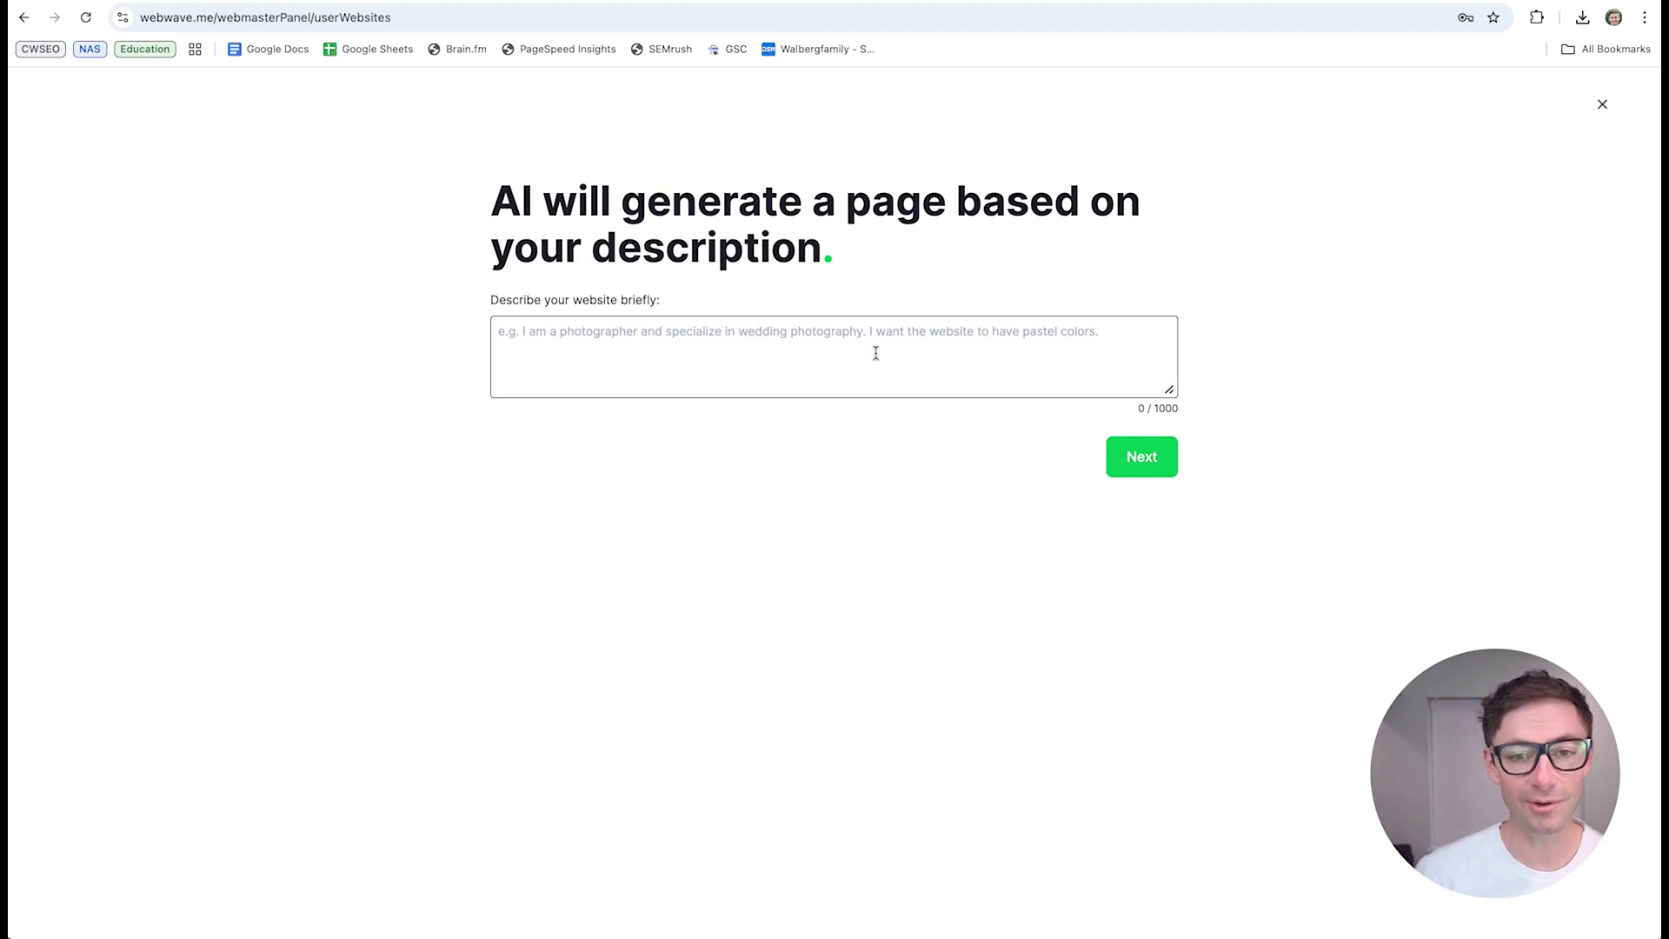
text(I am a wedding p)
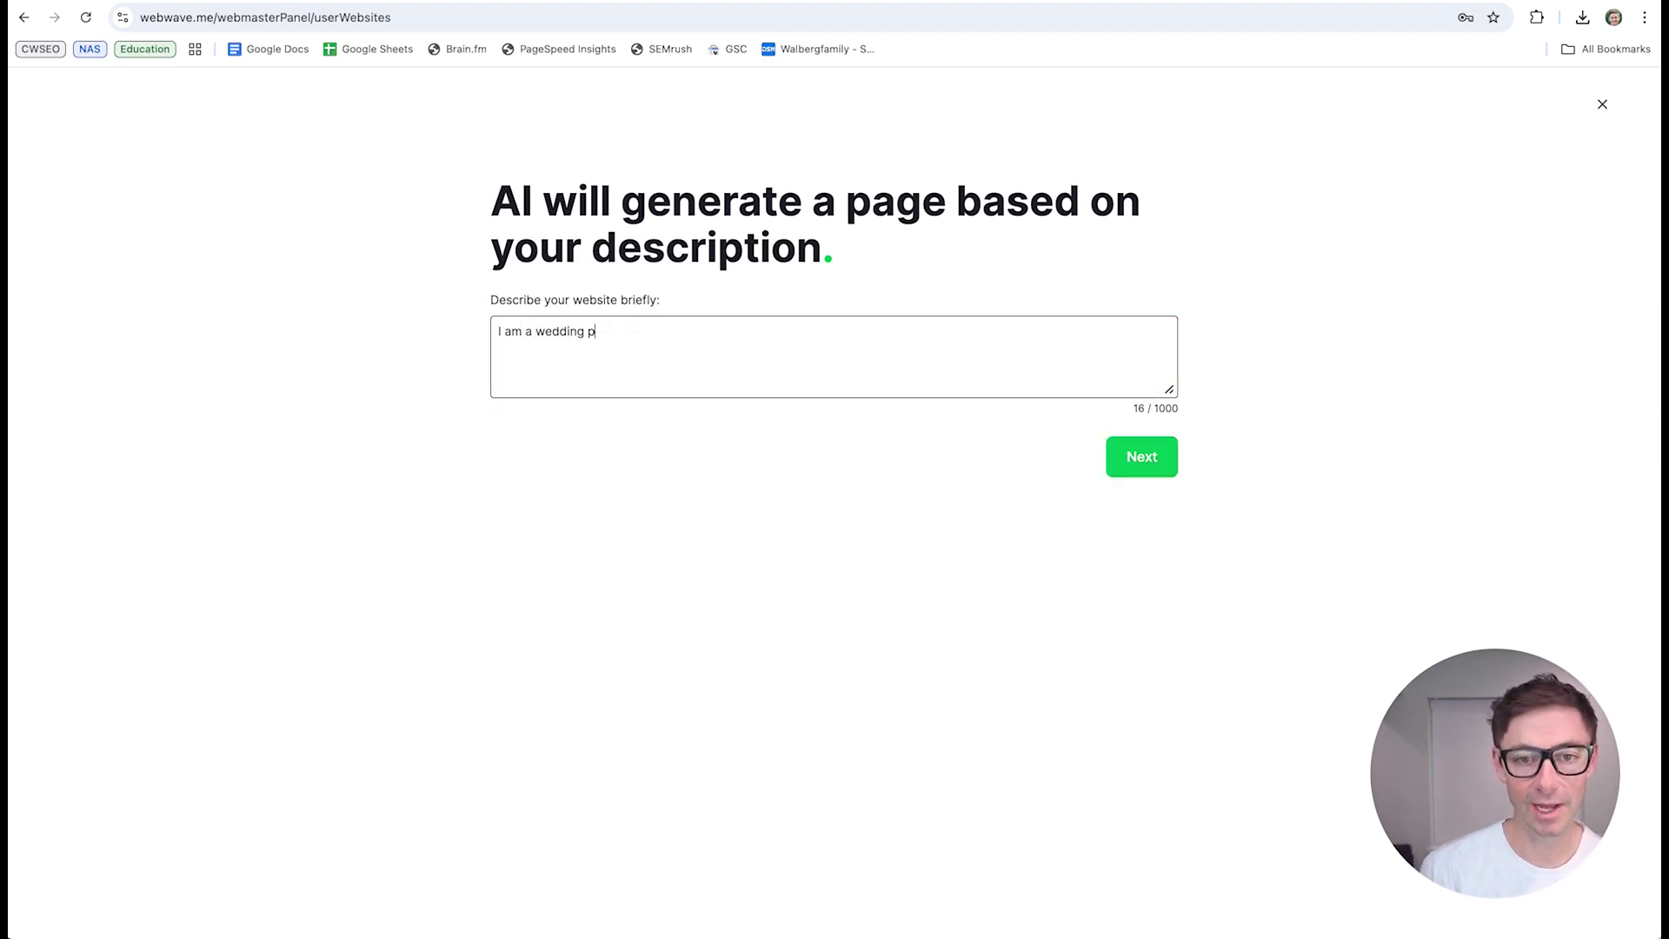
text(hotographer in vail, co and m)
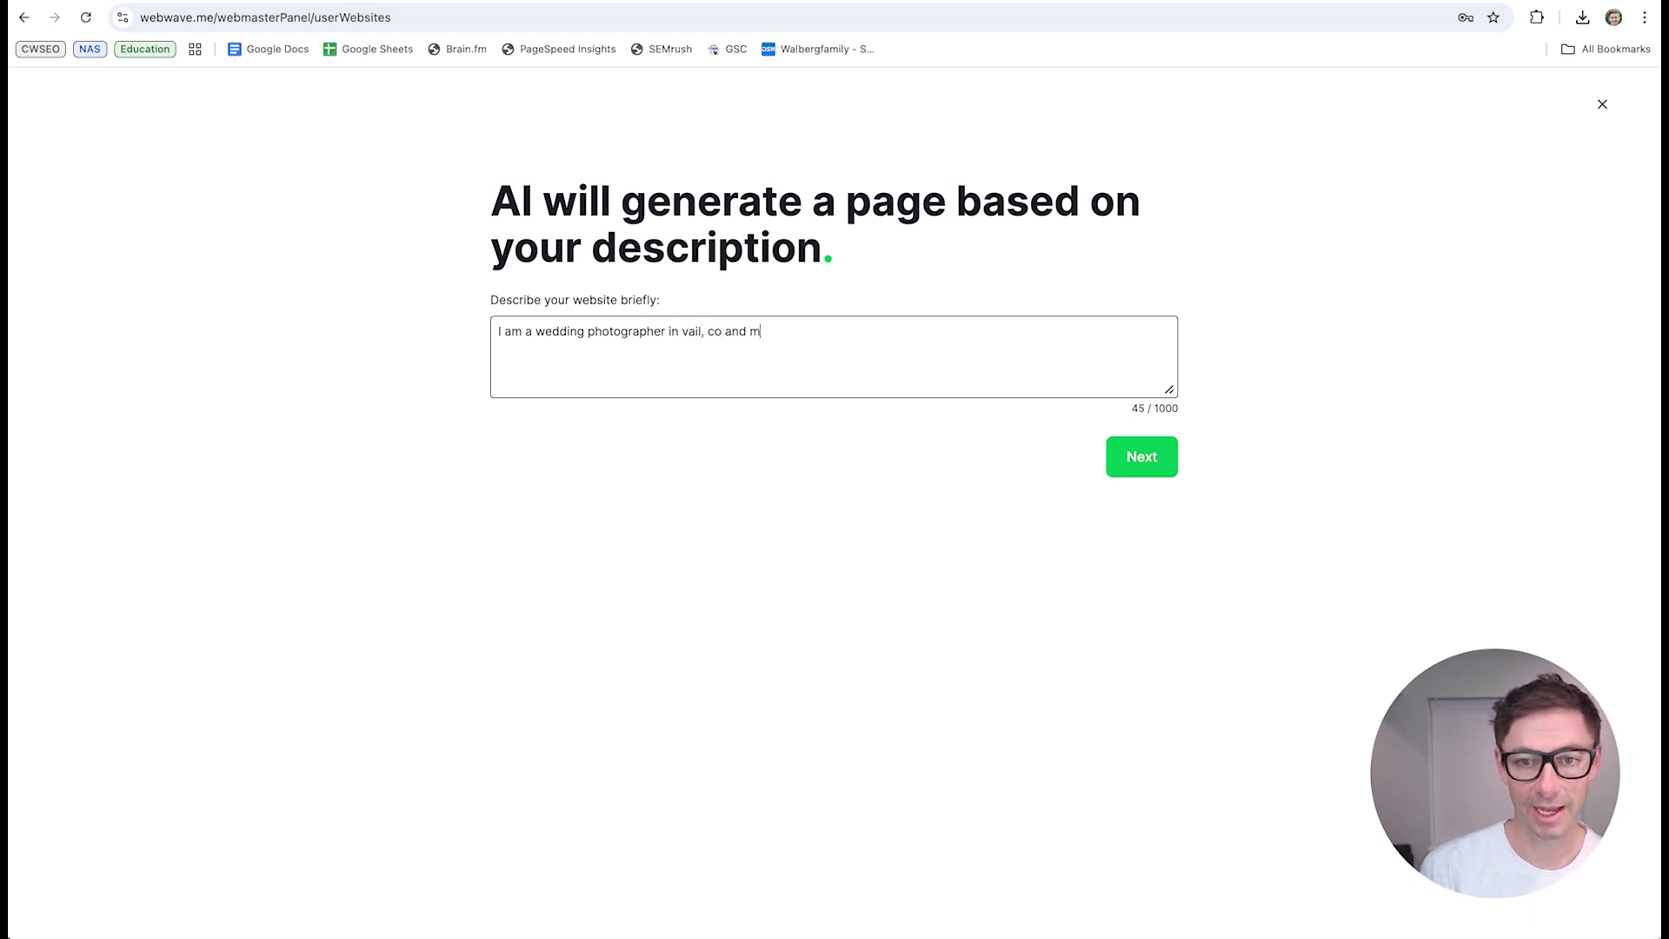
text(y brand color is #)
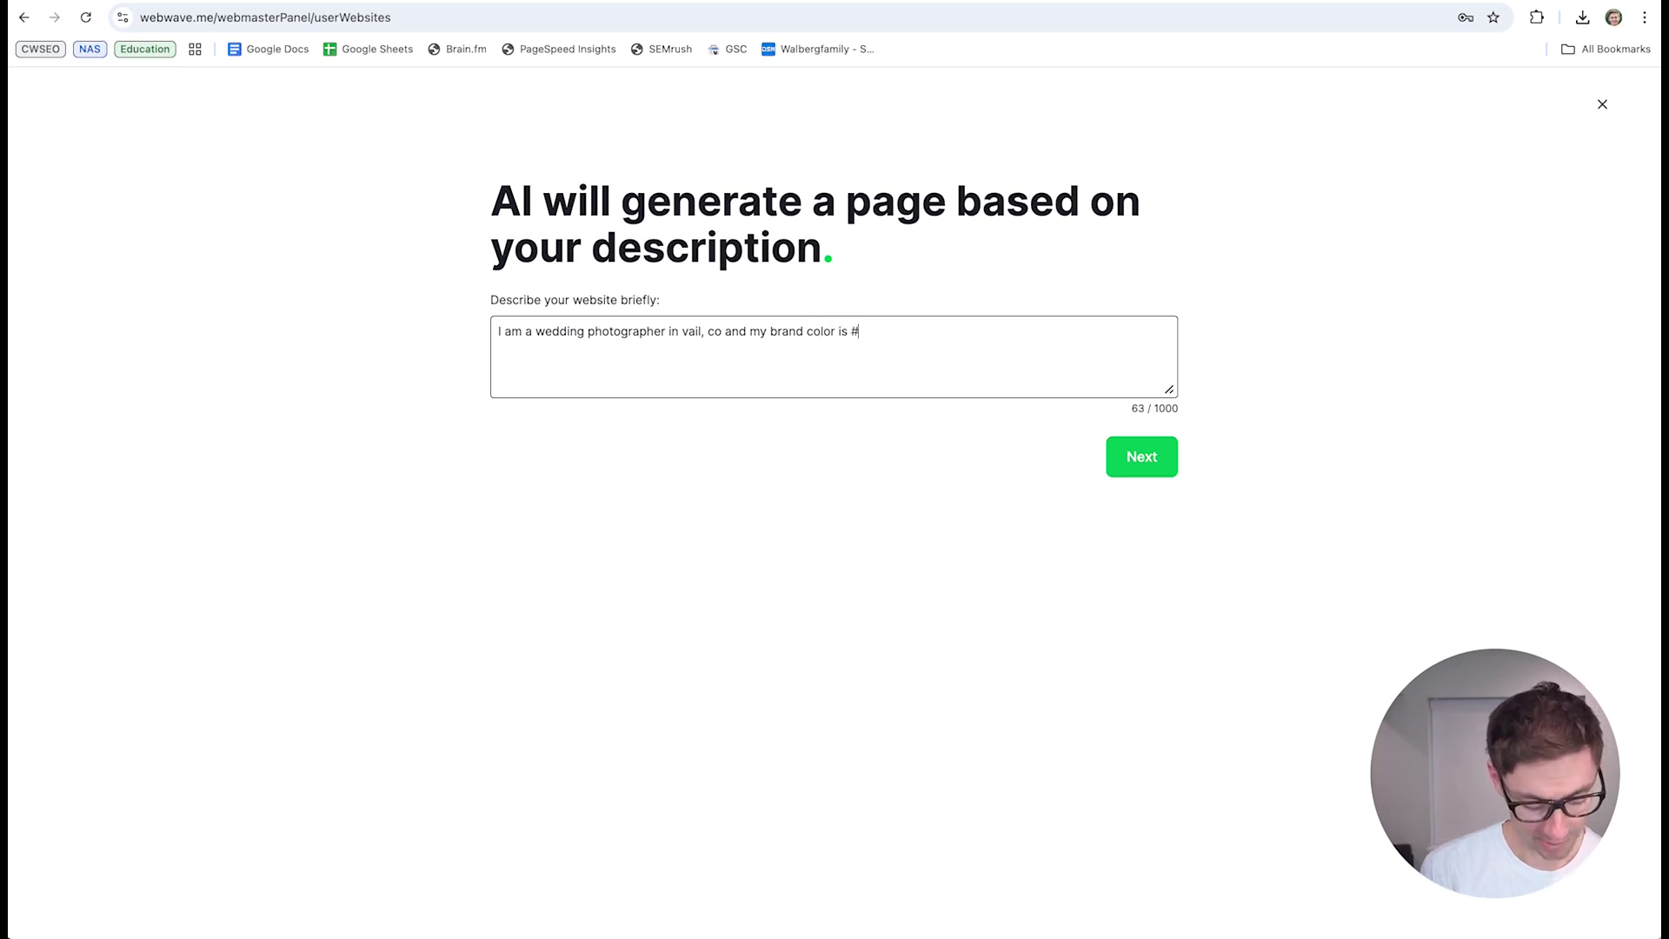
text(ffcc33)
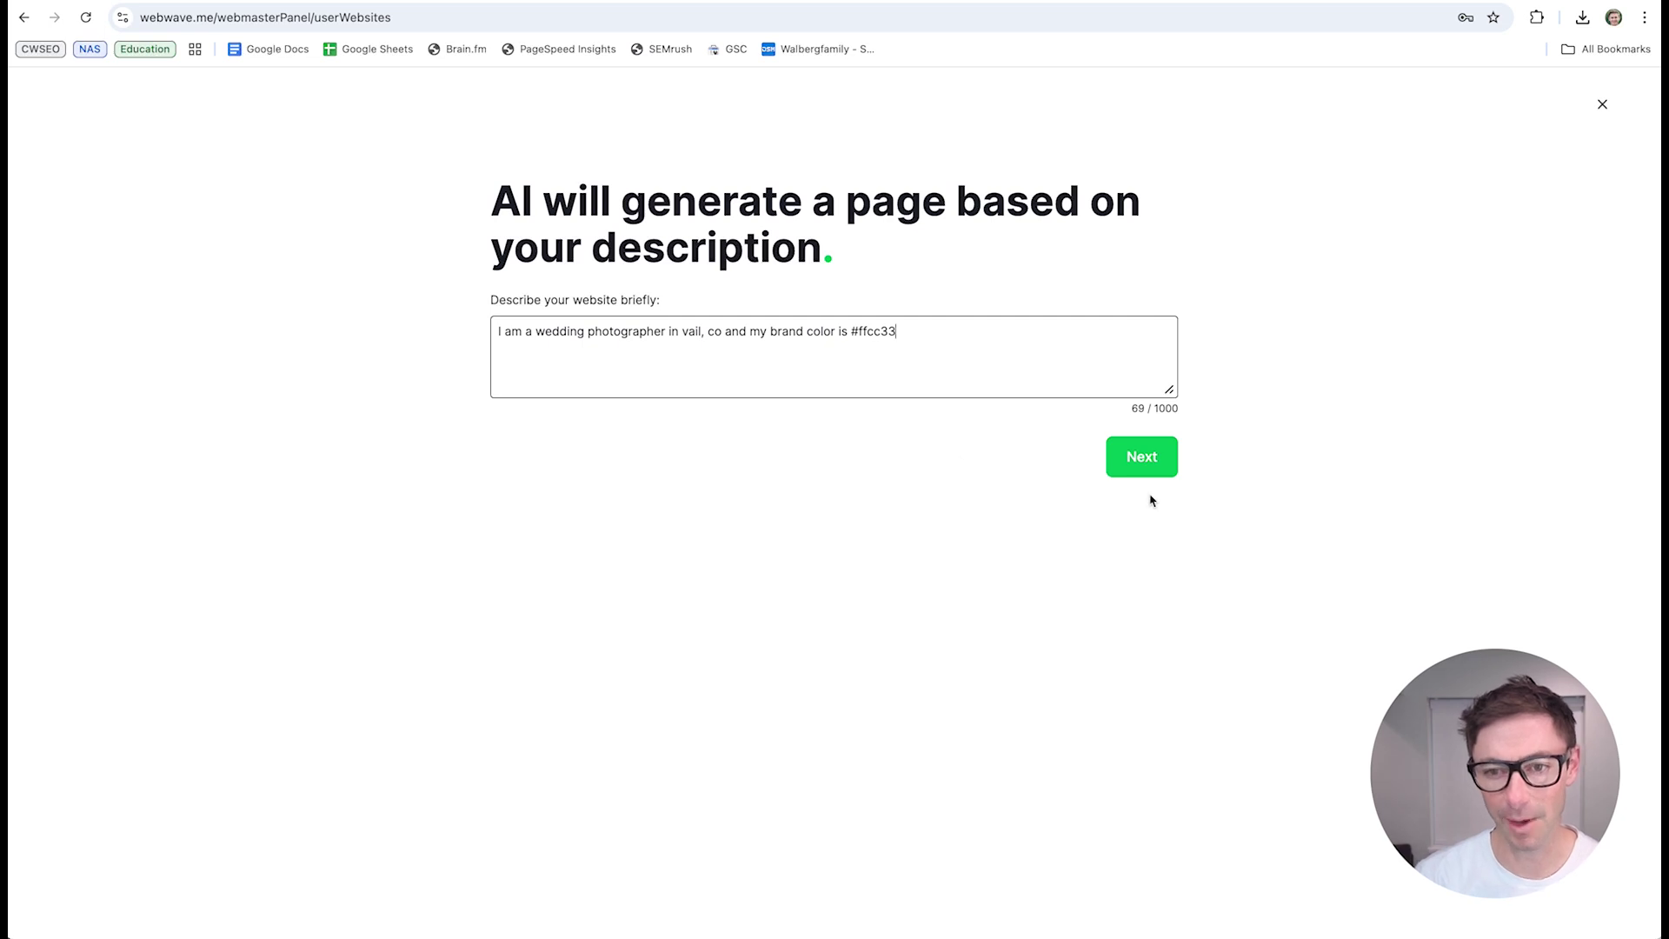
click(1147, 467)
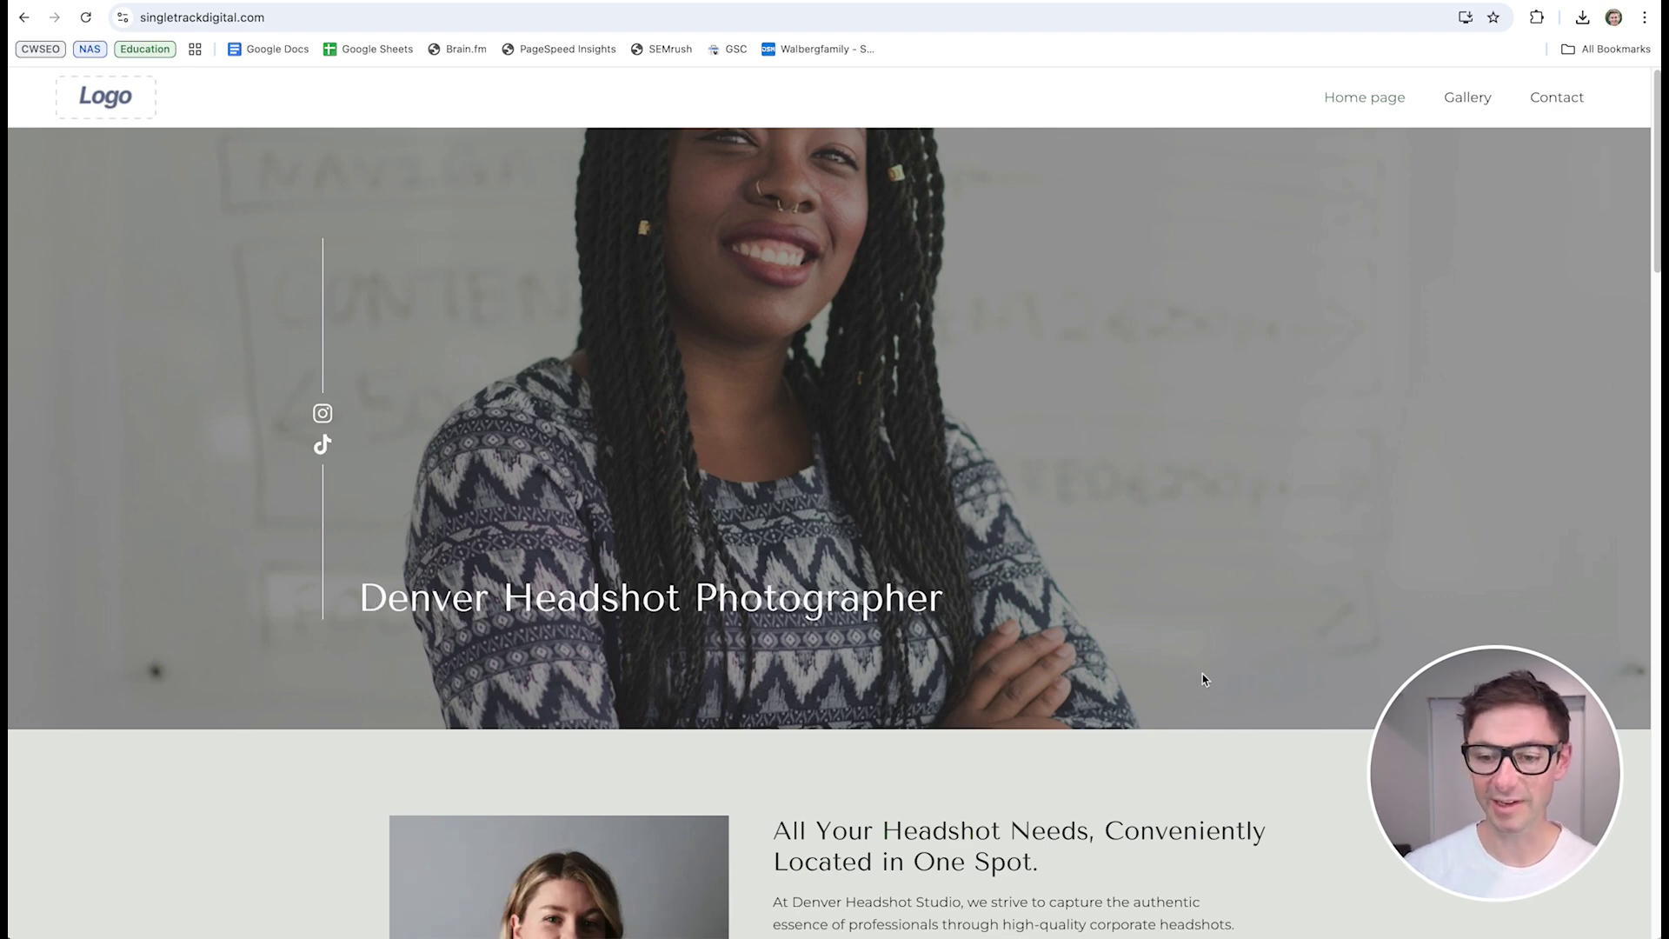
Step: Scroll through the singletrackdigital.com home page, then visit its Gallery and Contact pages
scroll(795, 648, down, 1)
scroll(795, 648, down, 5)
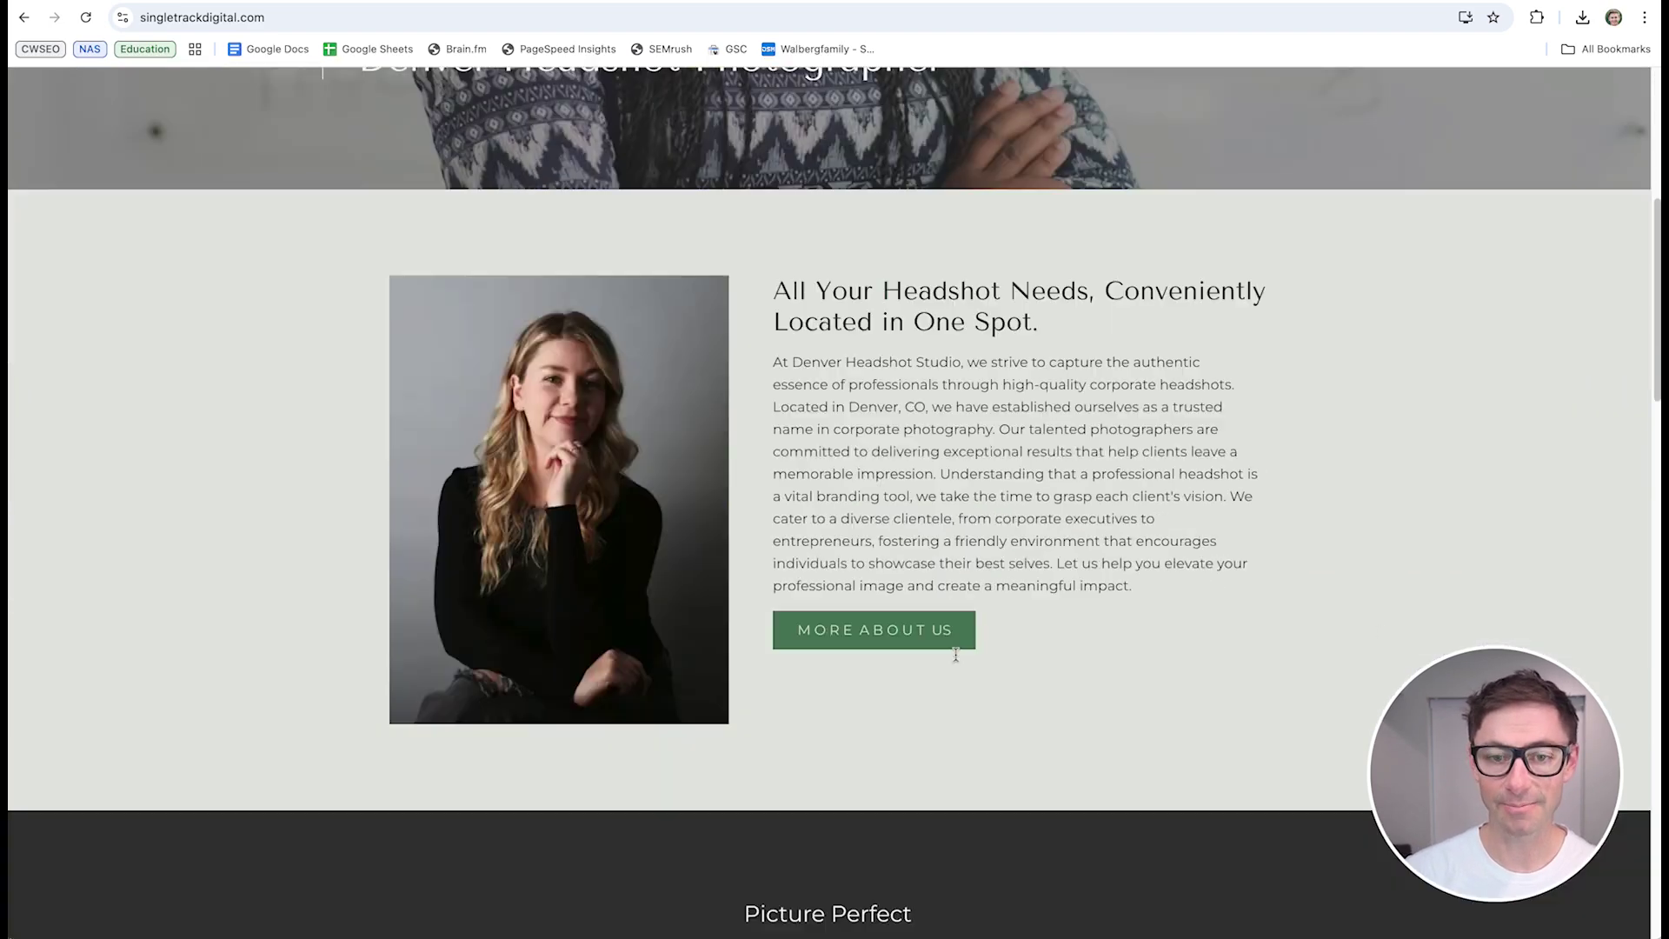
scroll(1117, 585, down, 8)
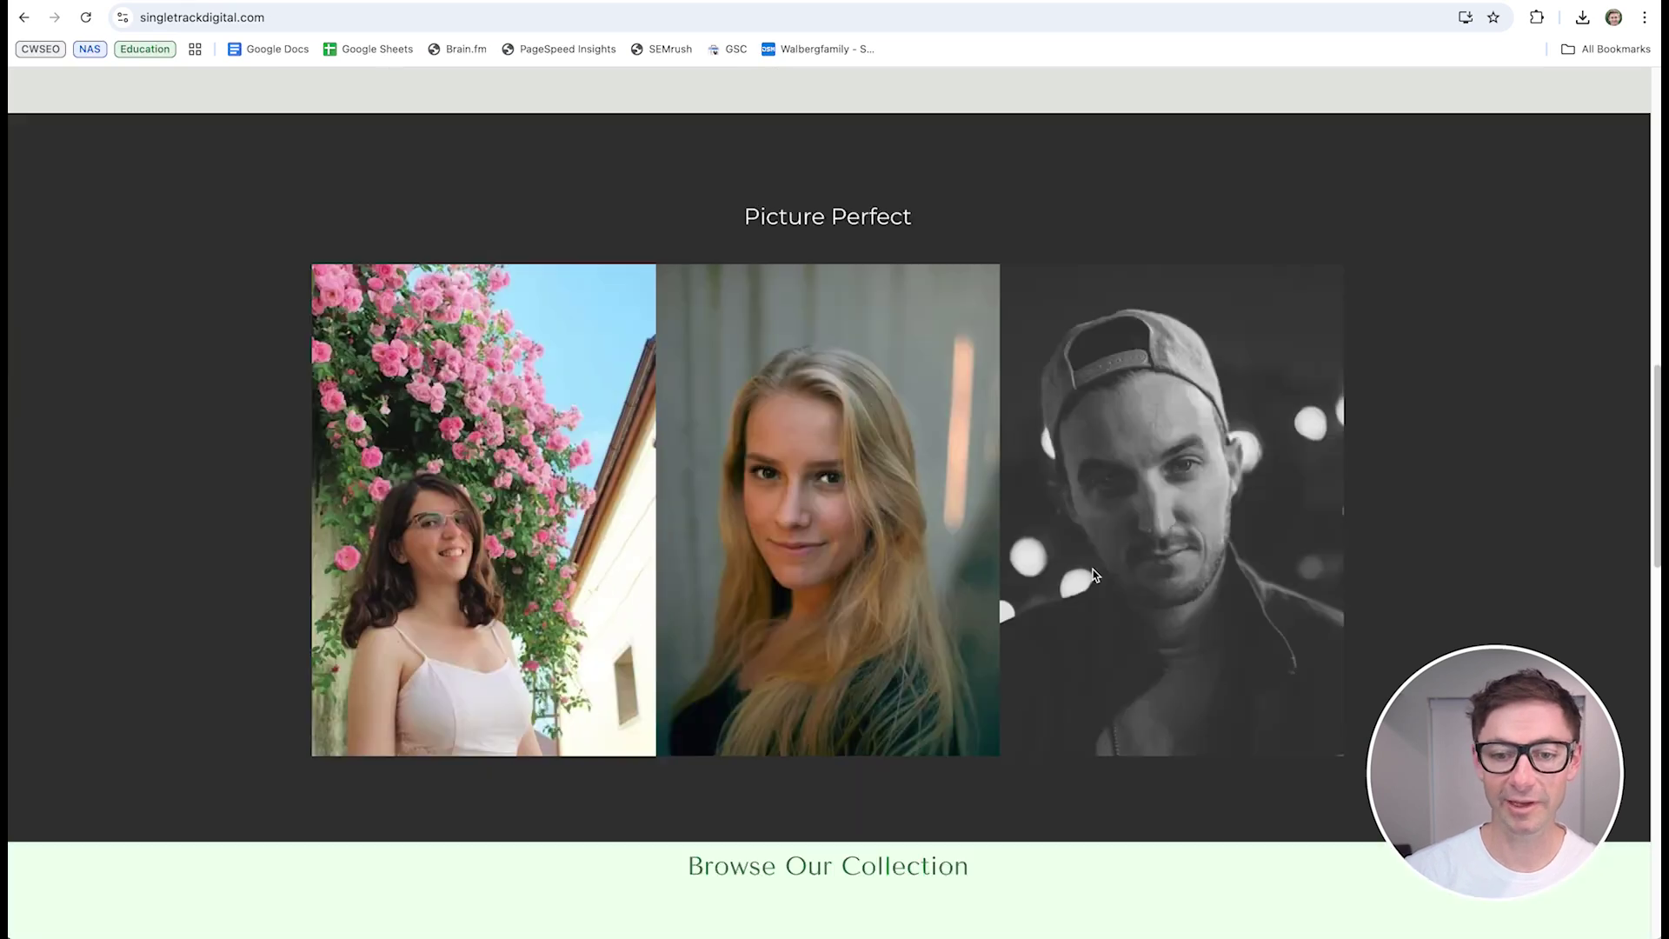
scroll(878, 607, down, 12)
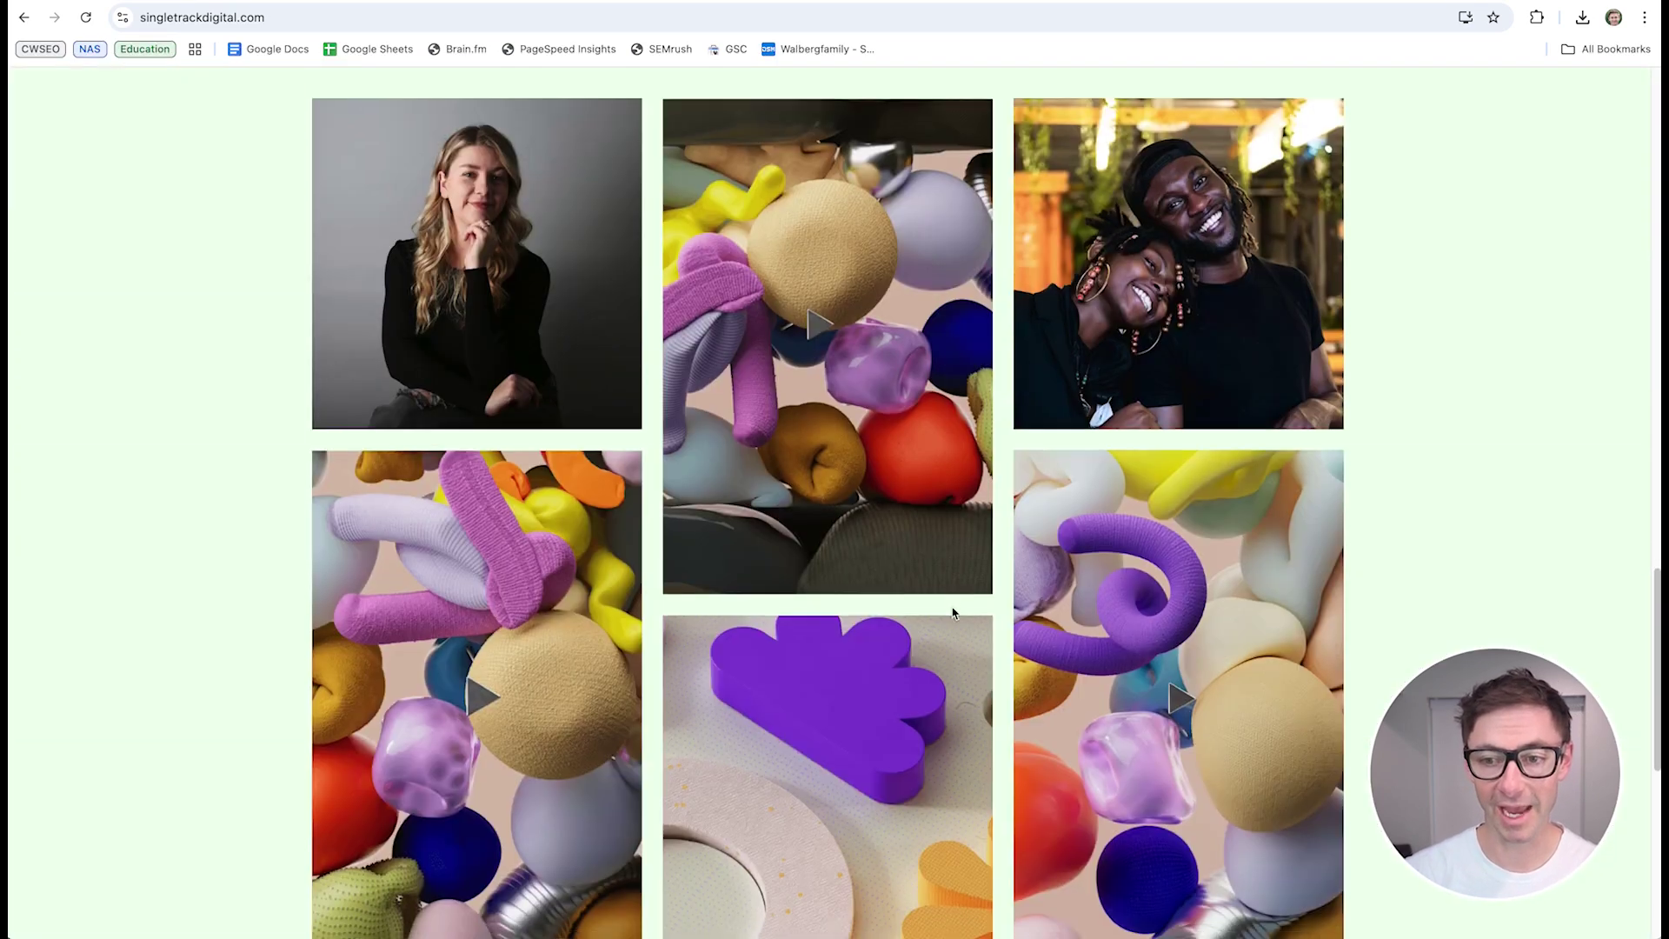
scroll(1000, 660, down, 2)
key(Home)
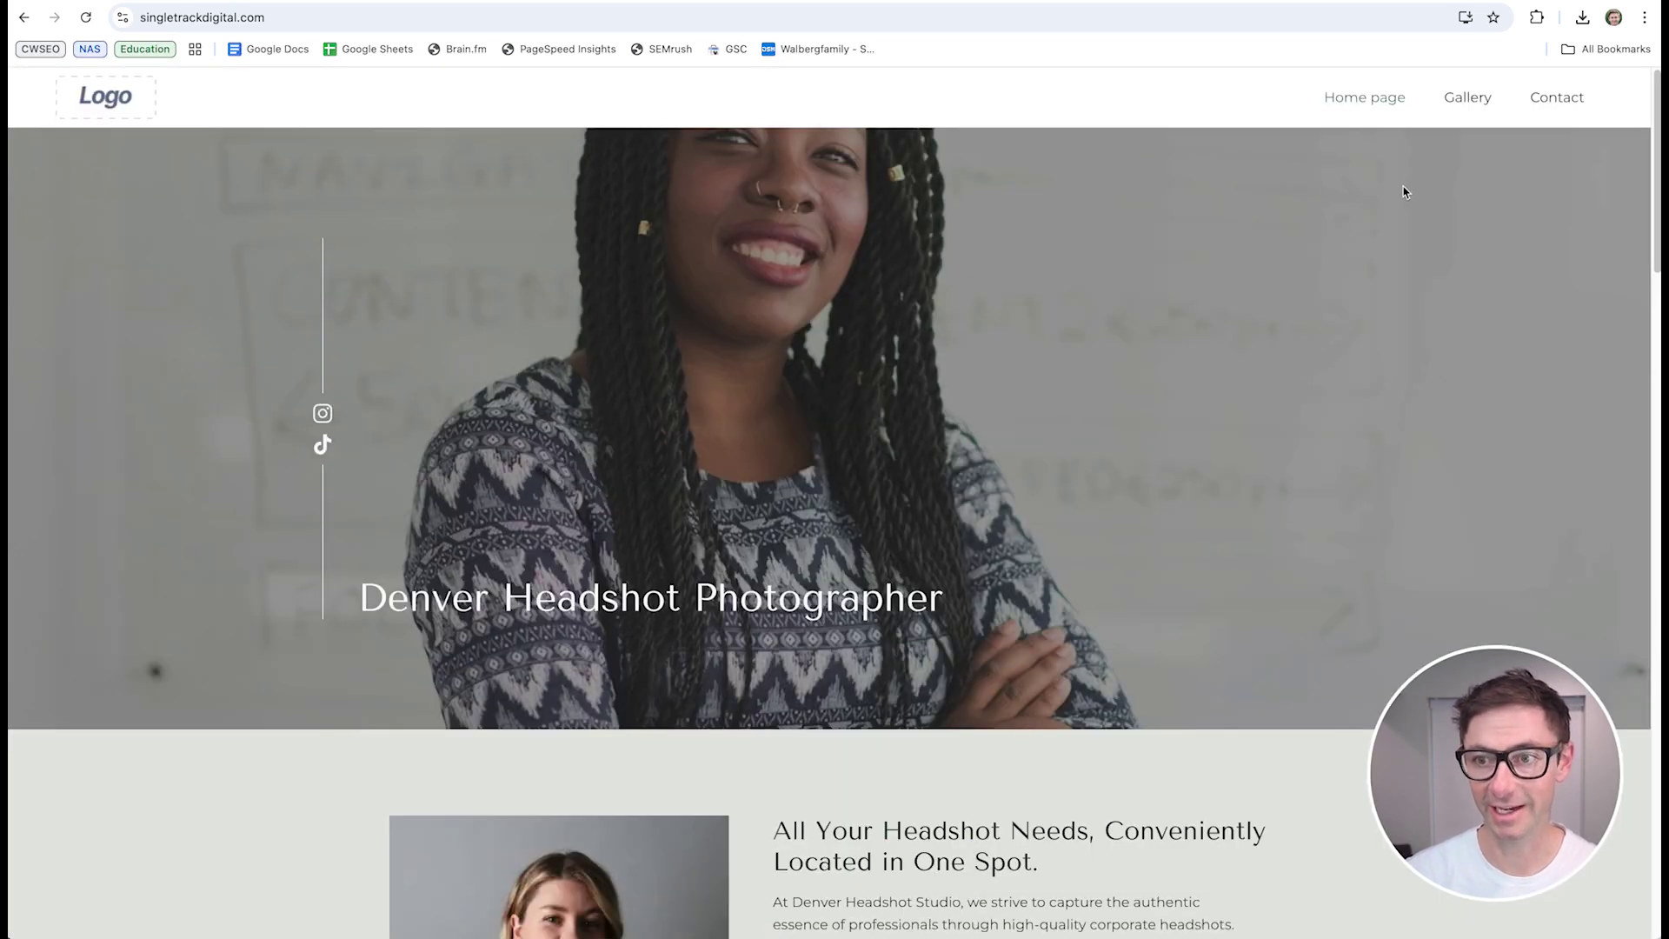
click(1485, 97)
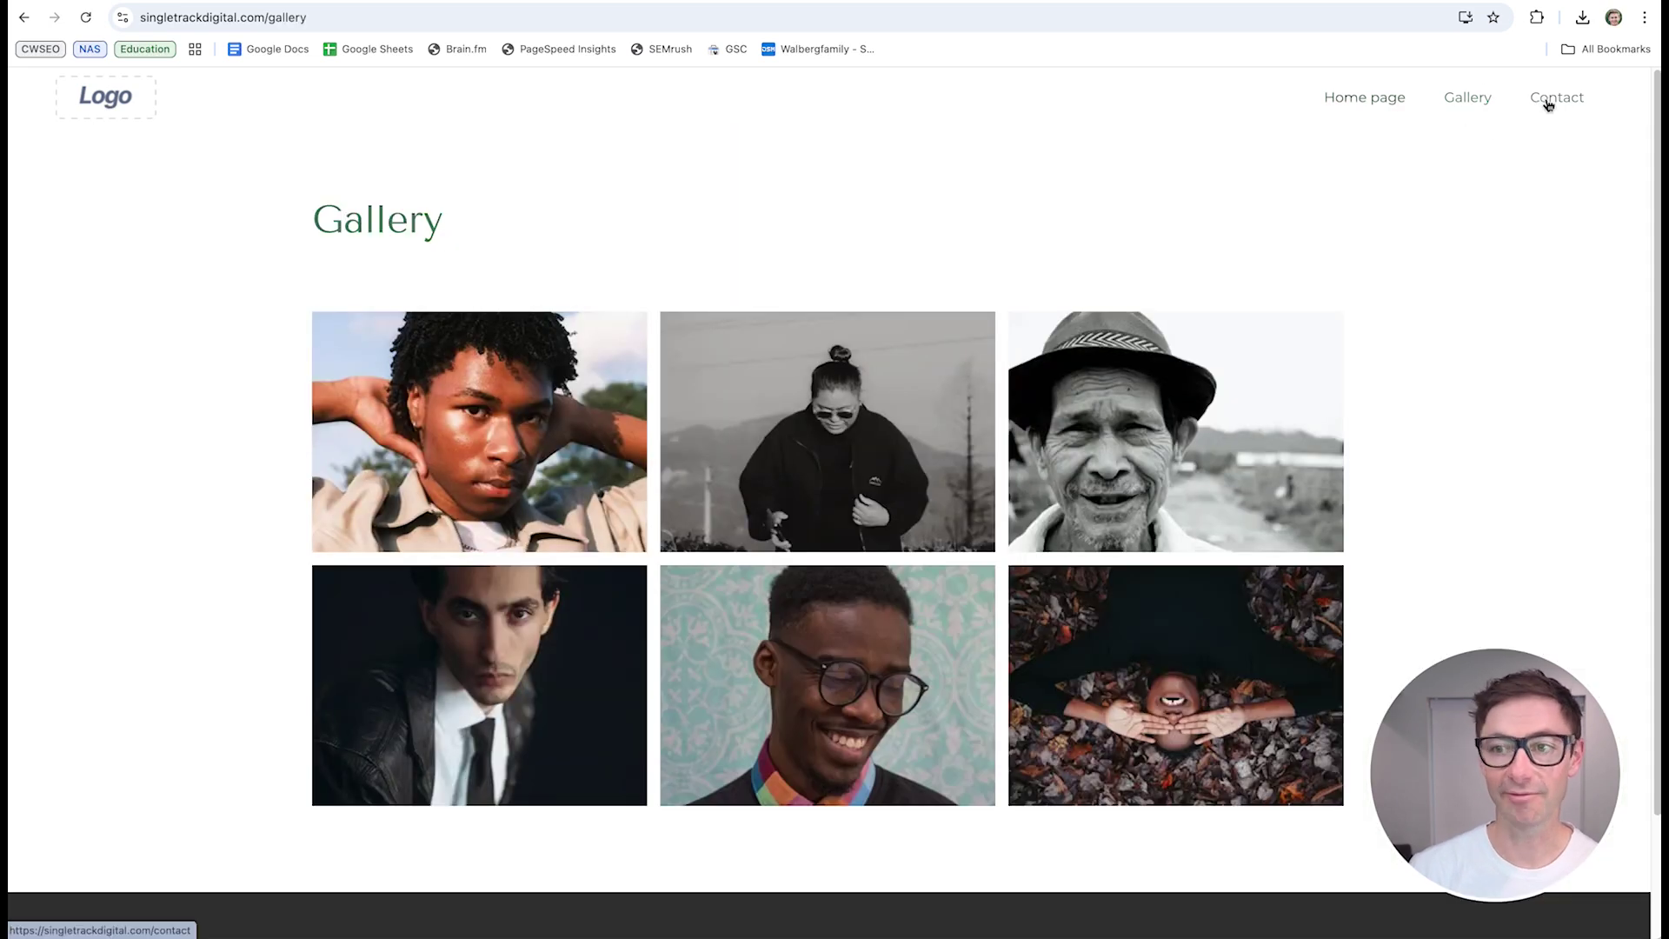
click(1556, 99)
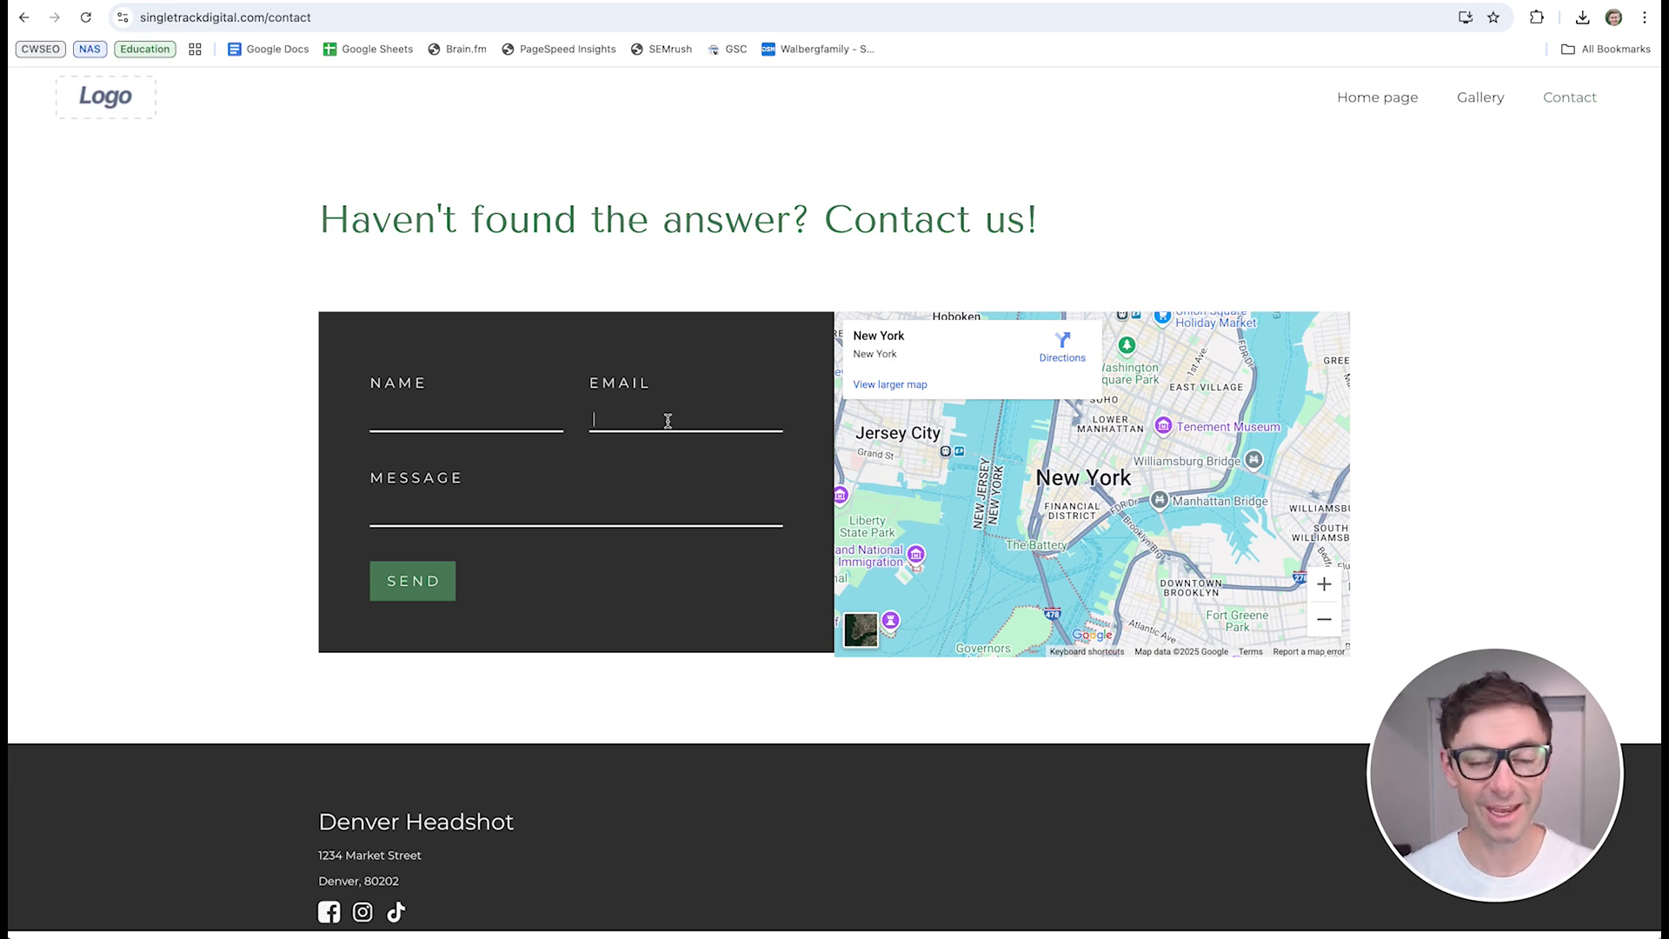
click(398, 7)
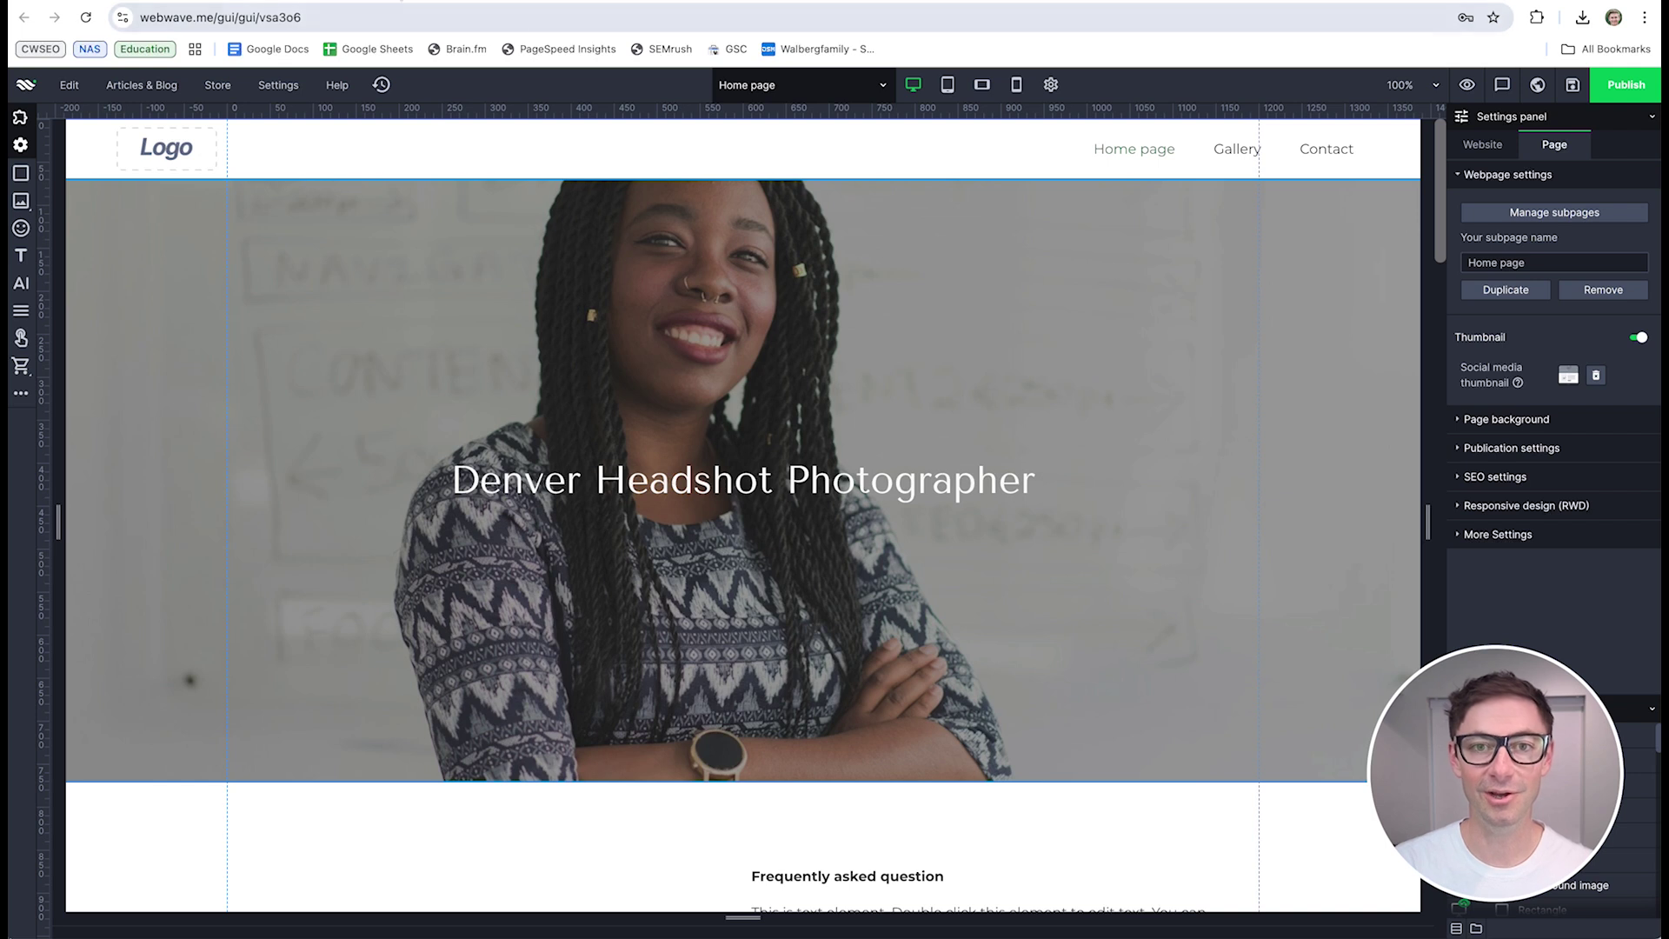
click(398, 9)
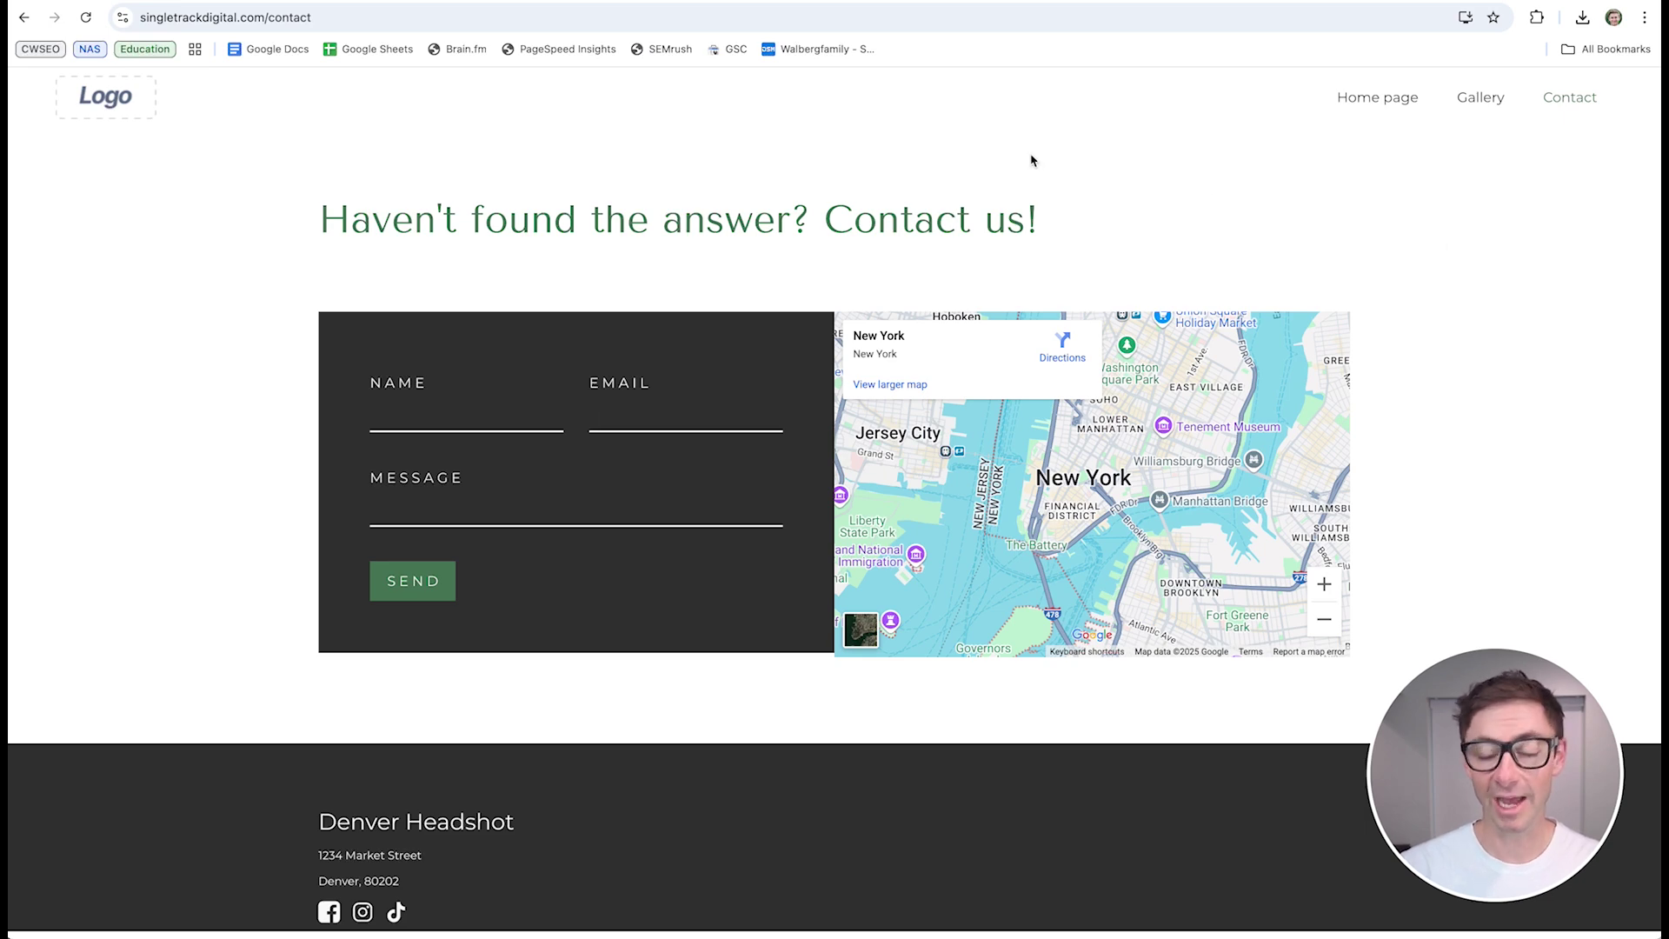
Step: Scroll the WebWave Facebook group feed and expand the full new-features announcement post
click(826, 1)
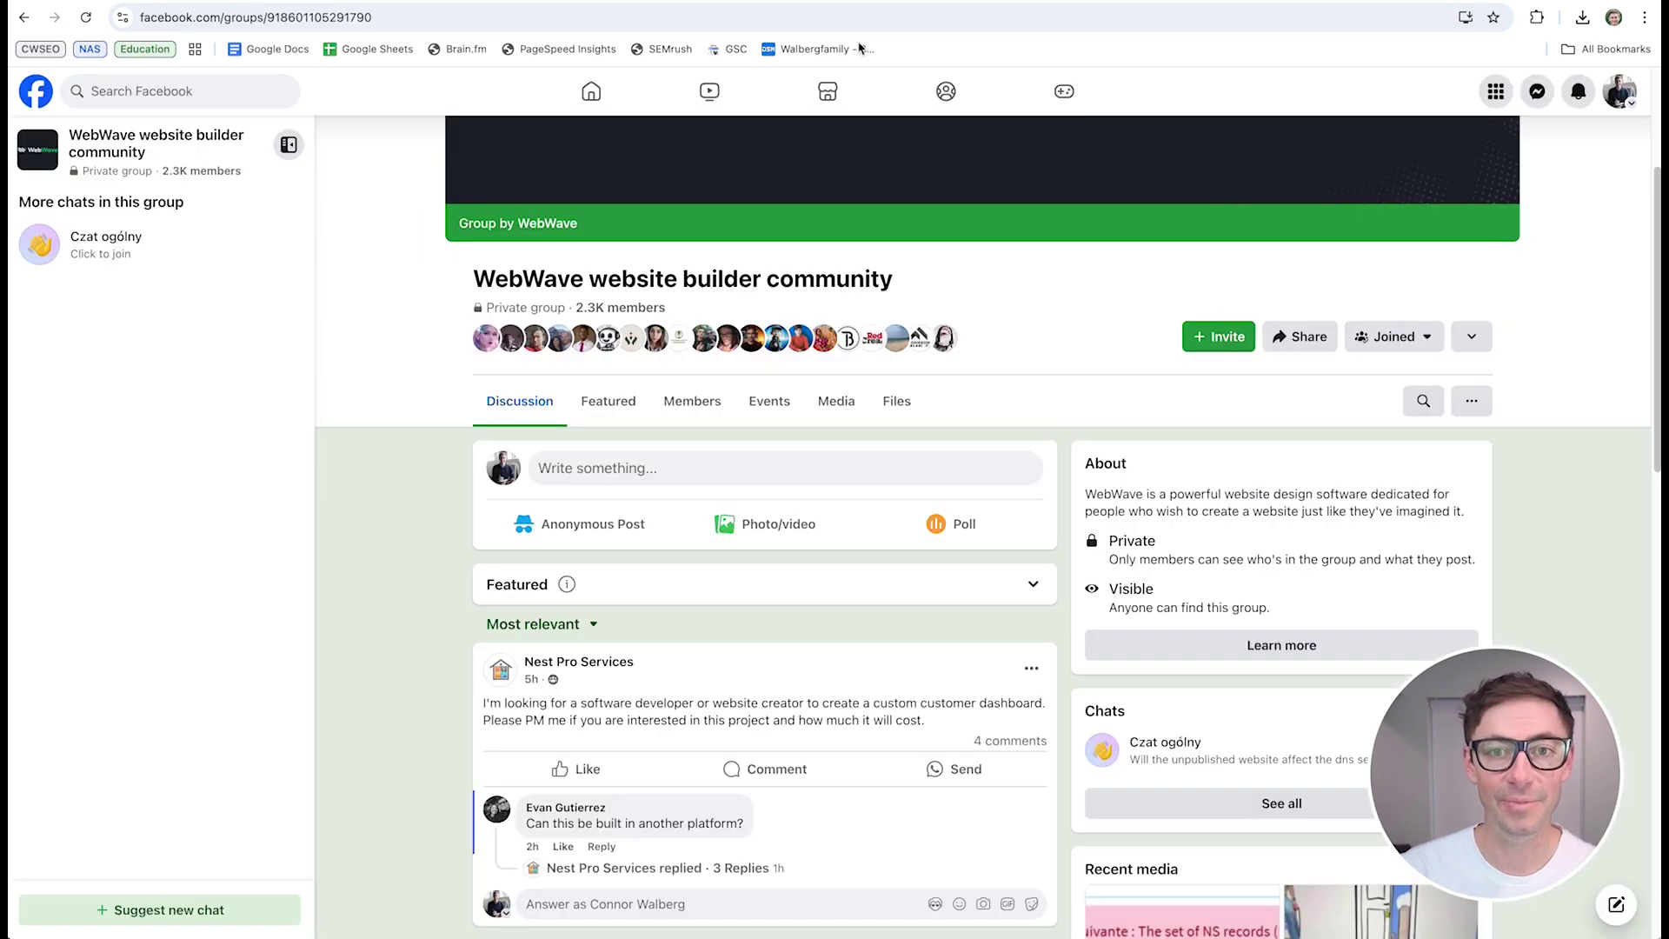
scroll(952, 461, down, 3)
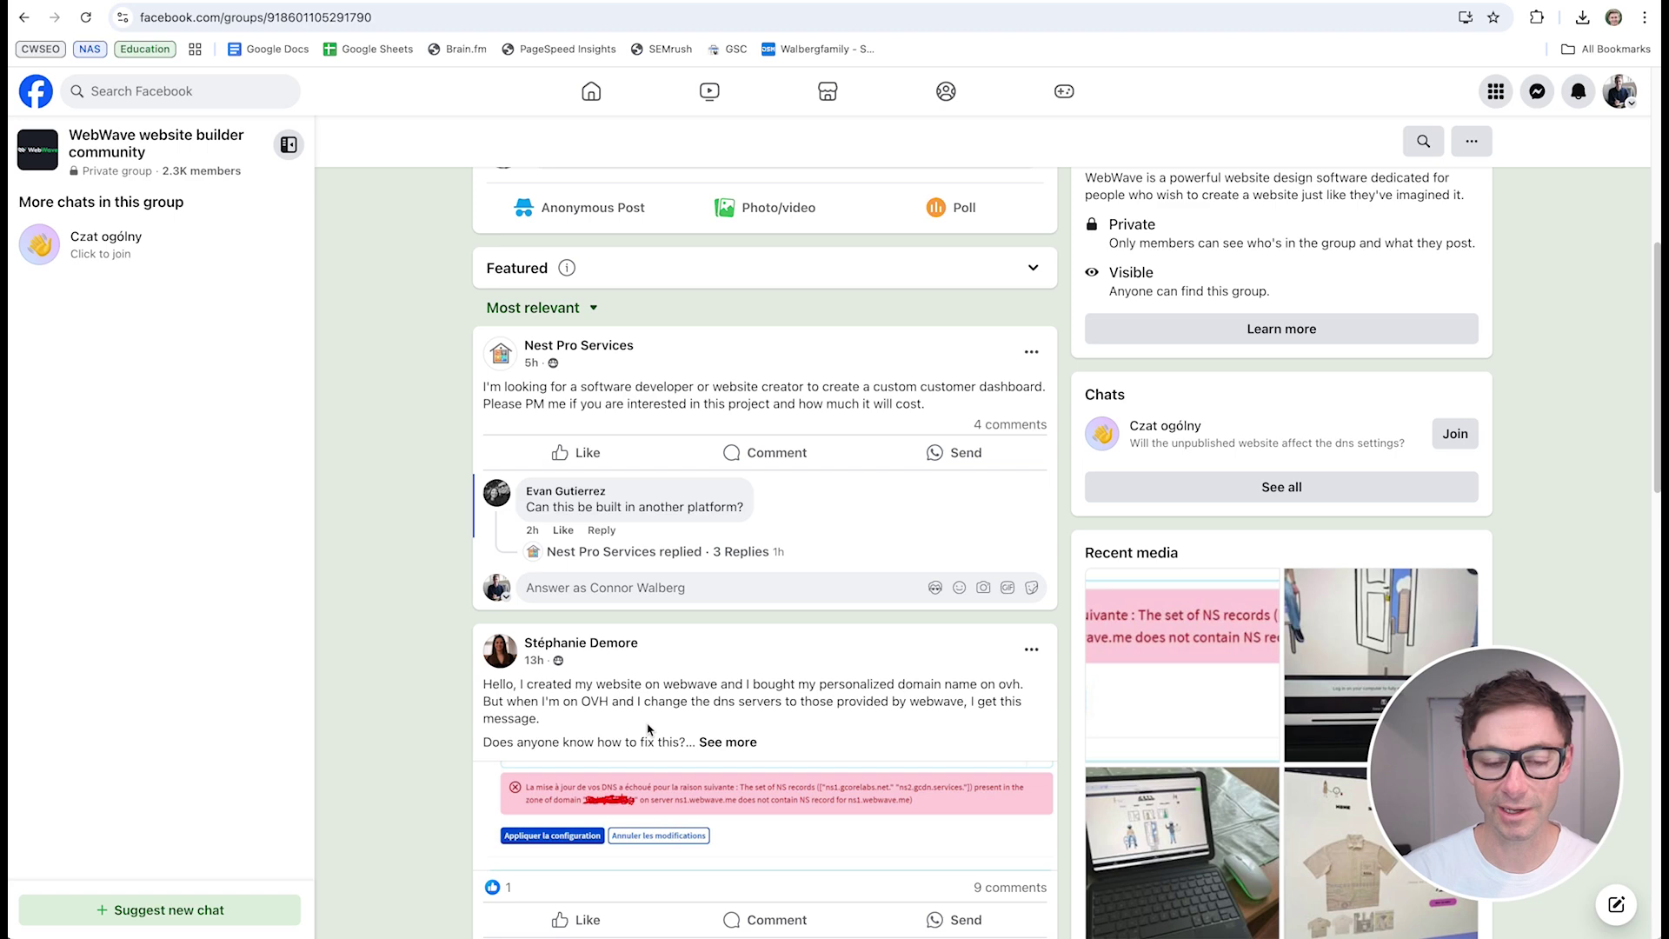
scroll(623, 637, down, 6)
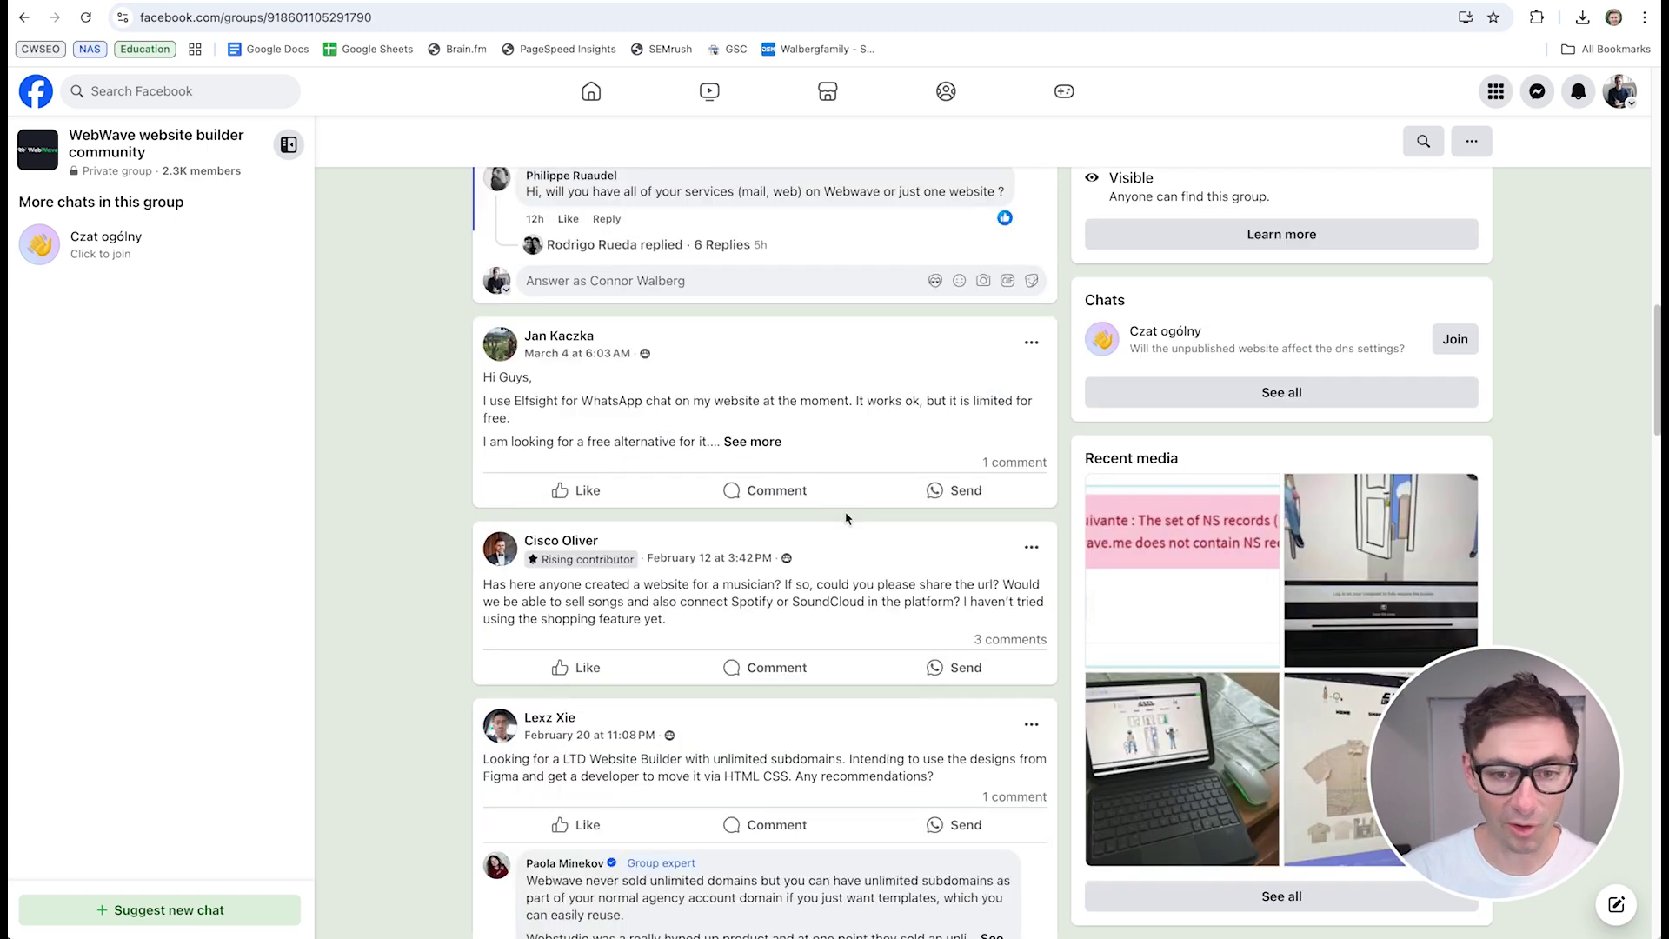
scroll(846, 518, down, 3)
scroll(754, 609, down, 3)
scroll(755, 610, down, 1)
drag(481, 483, 837, 598)
click(745, 591)
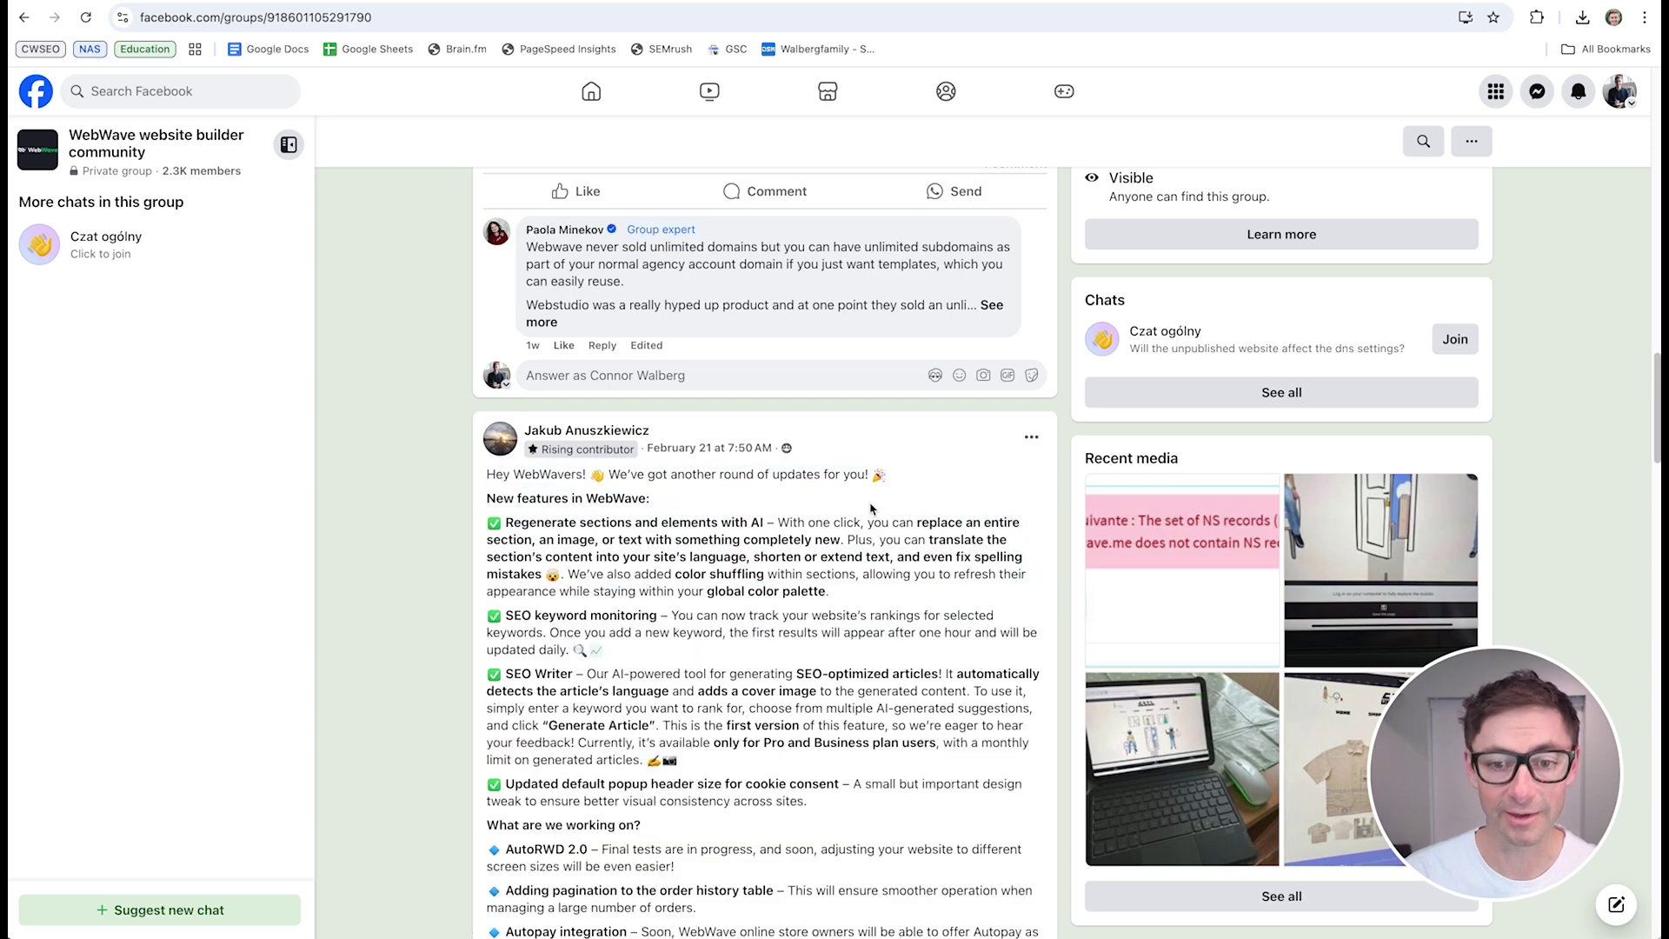
scroll(870, 513, down, 3)
scroll(793, 565, up, 20)
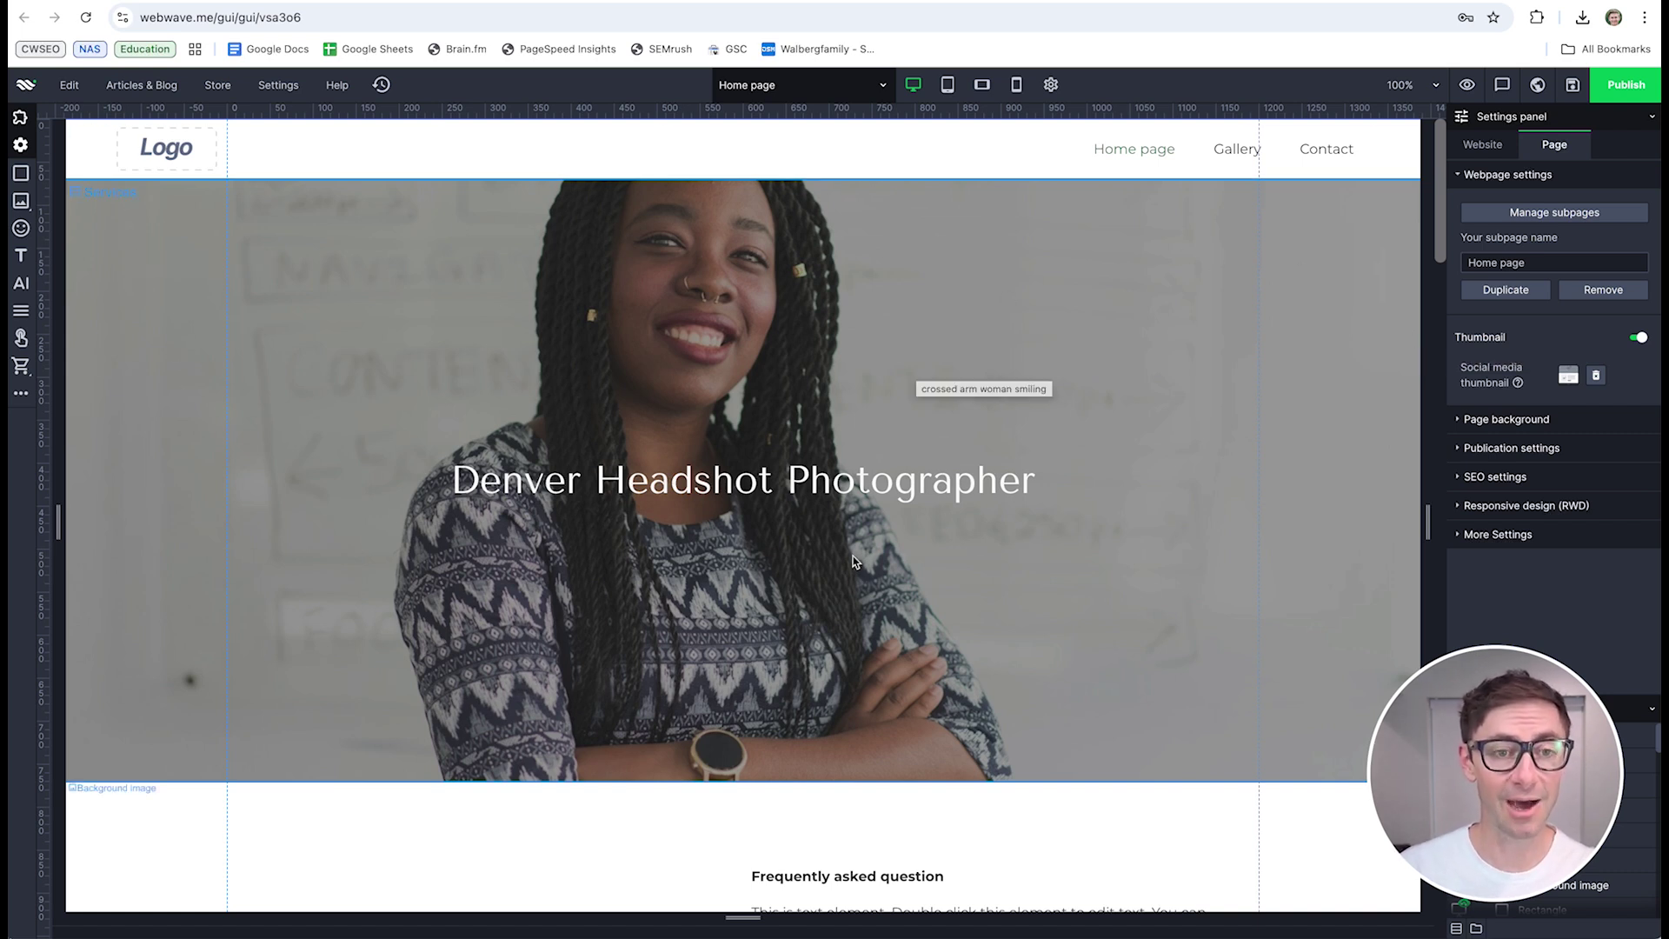
Step: Move the Denver Headshot Photographer heading lower in the hero image
click(840, 478)
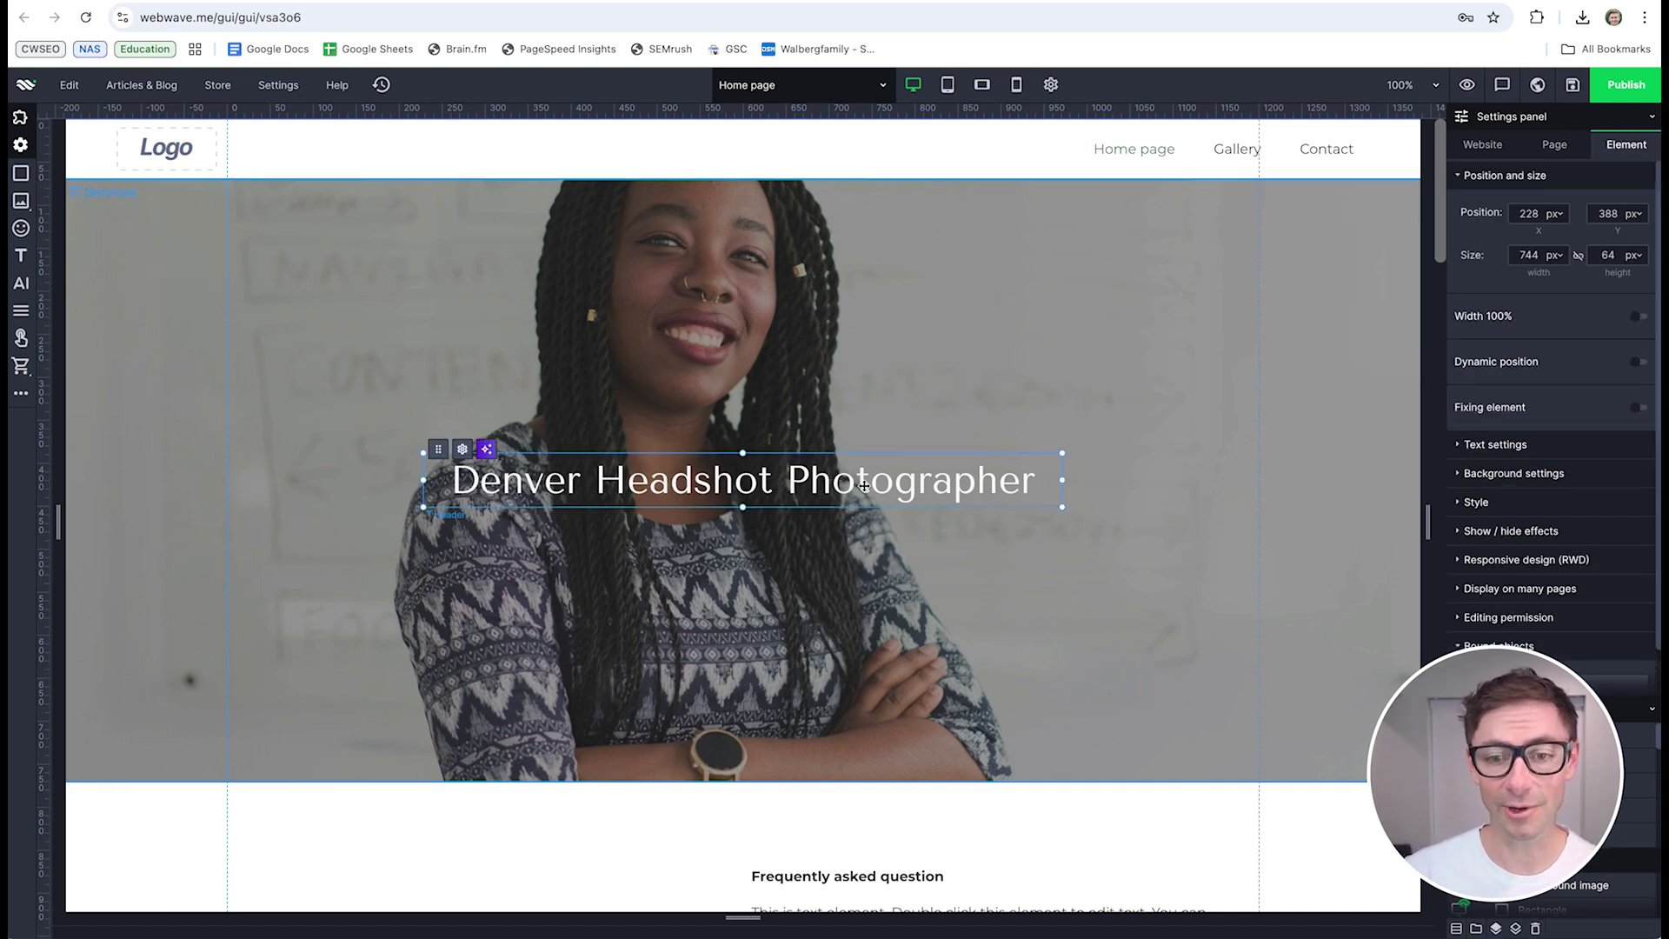
drag(863, 485, 869, 702)
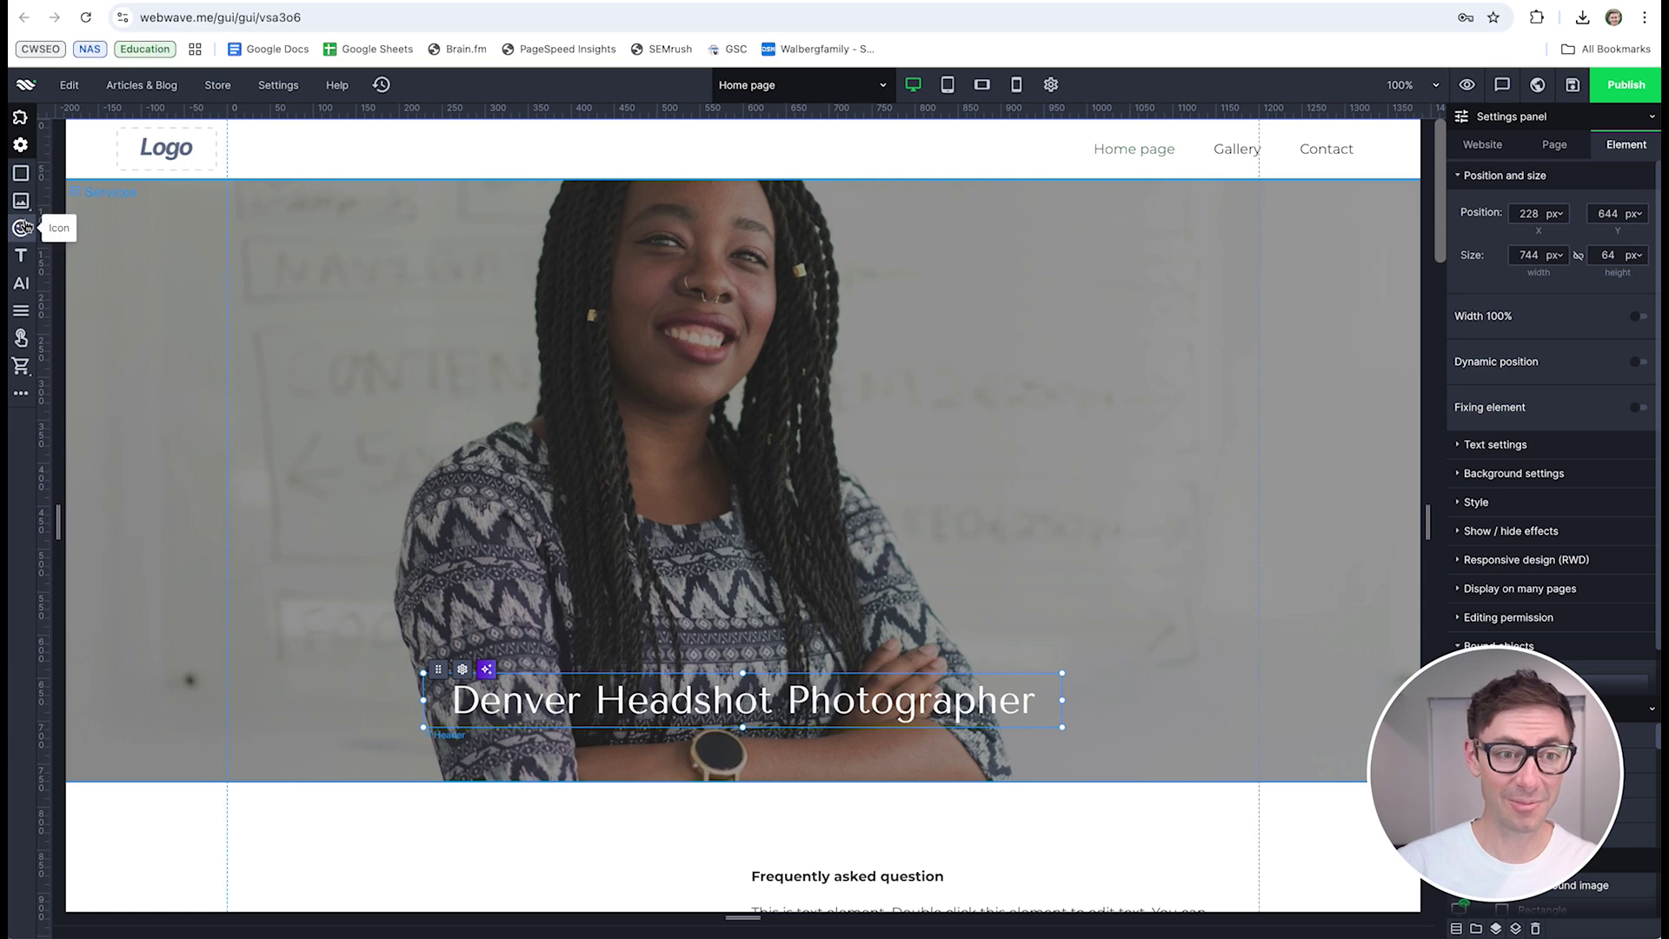
click(682, 586)
Step: Add a white add-circle icon from the Icon Bank and place it left of the heading
click(20, 228)
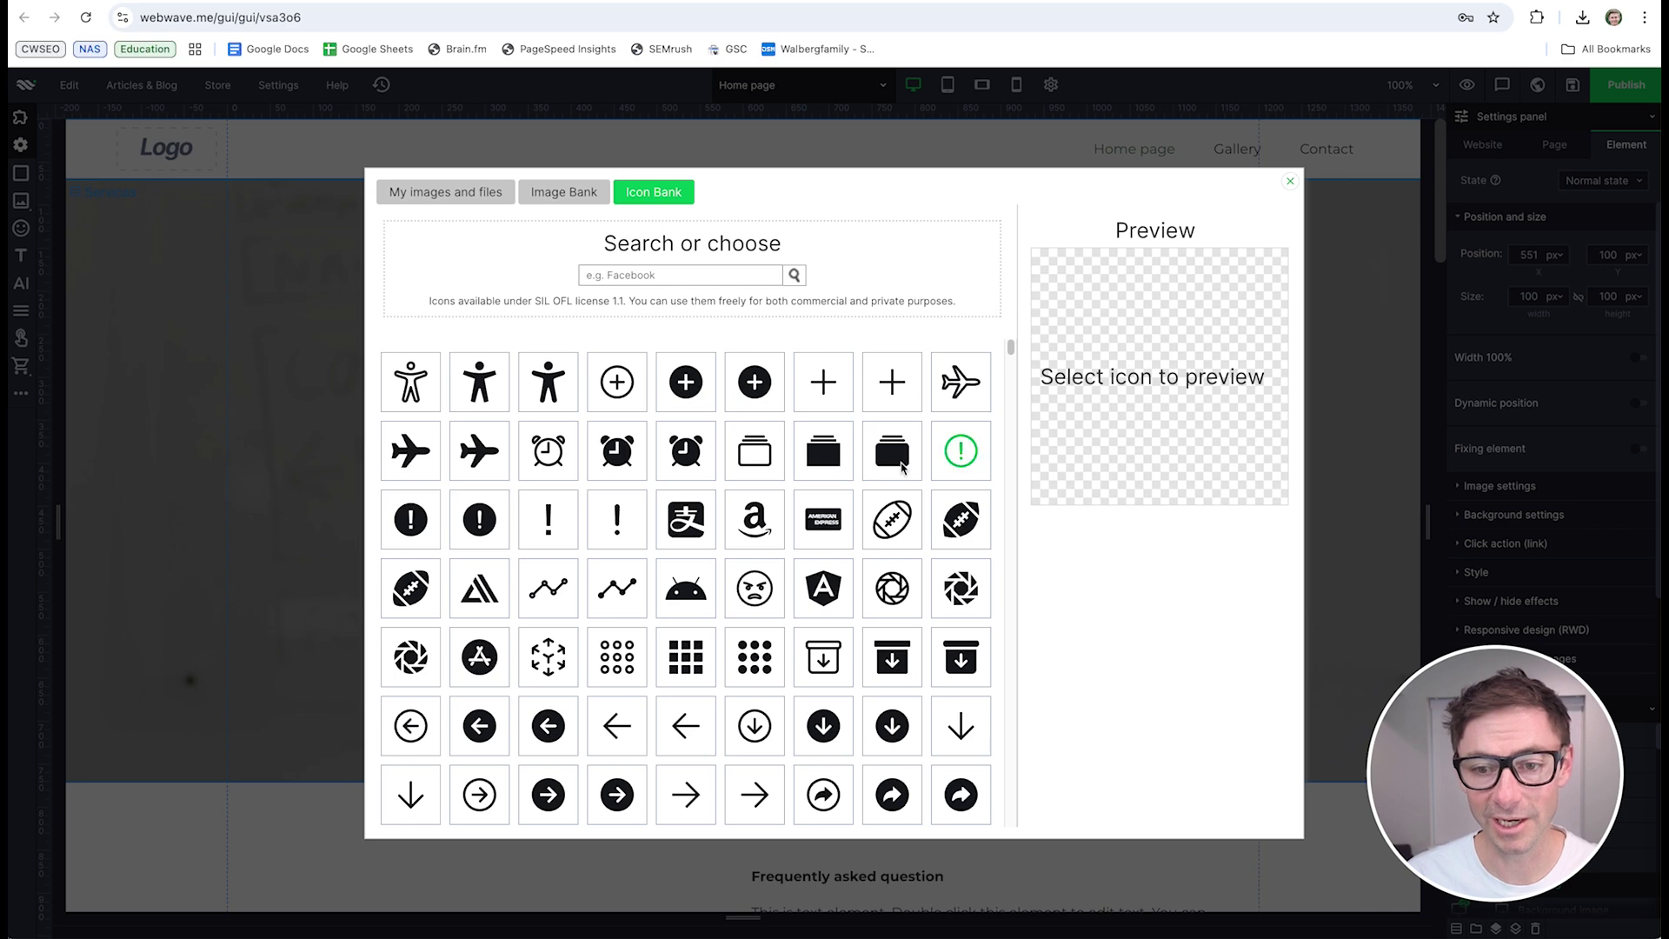
click(753, 389)
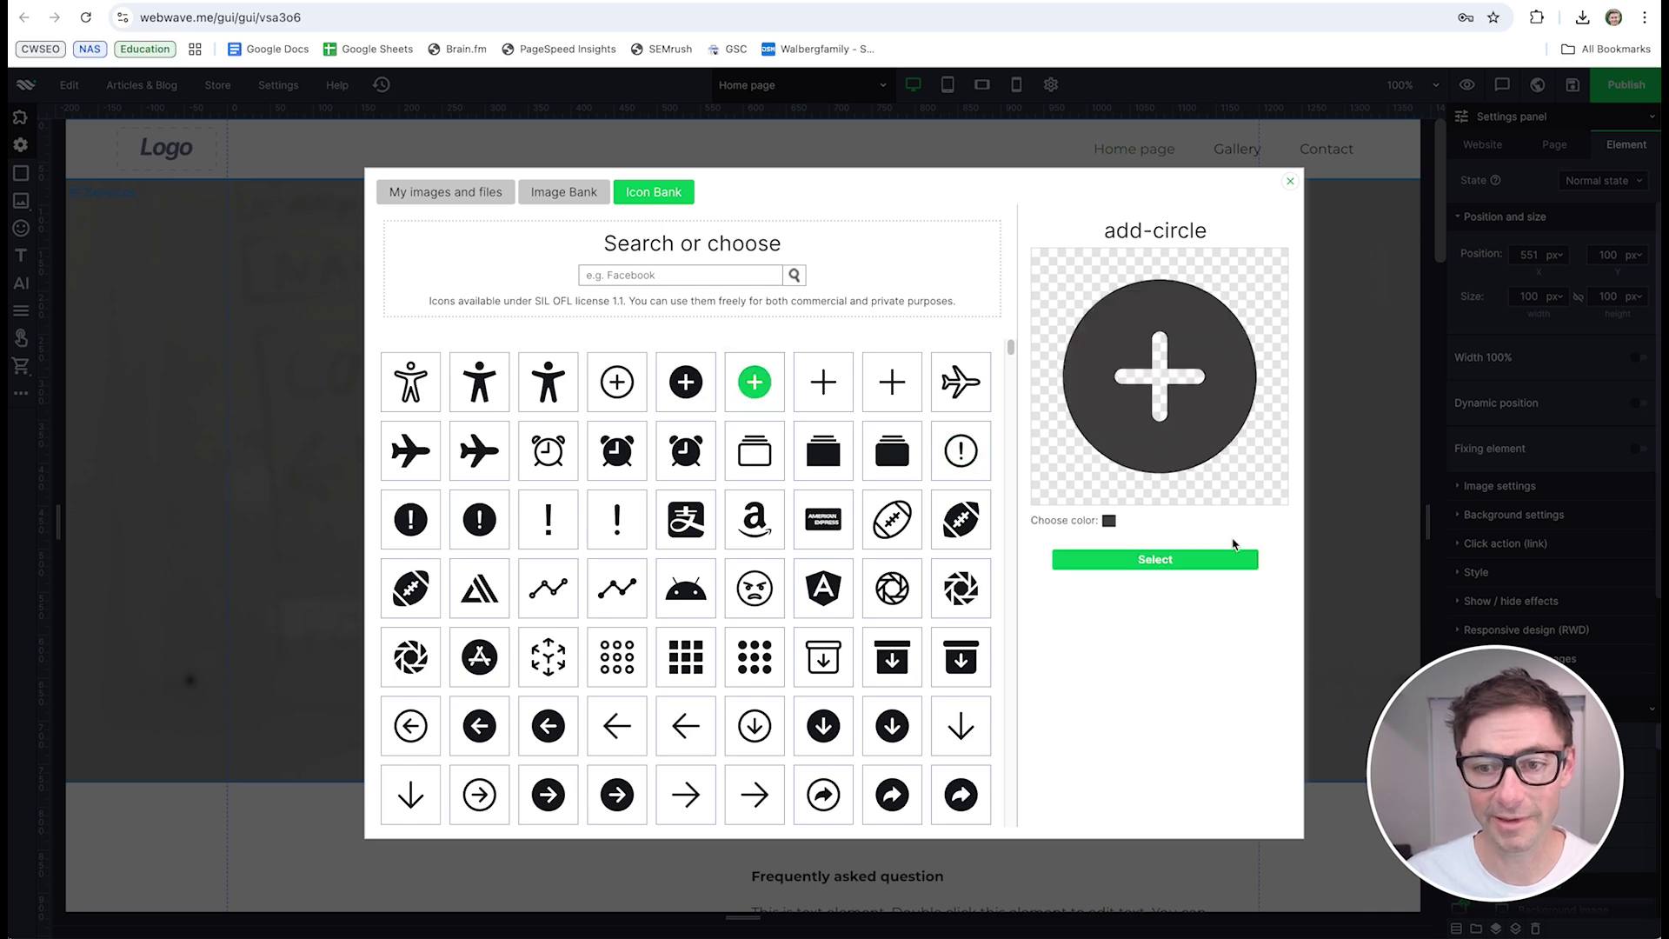
click(1109, 520)
click(1119, 553)
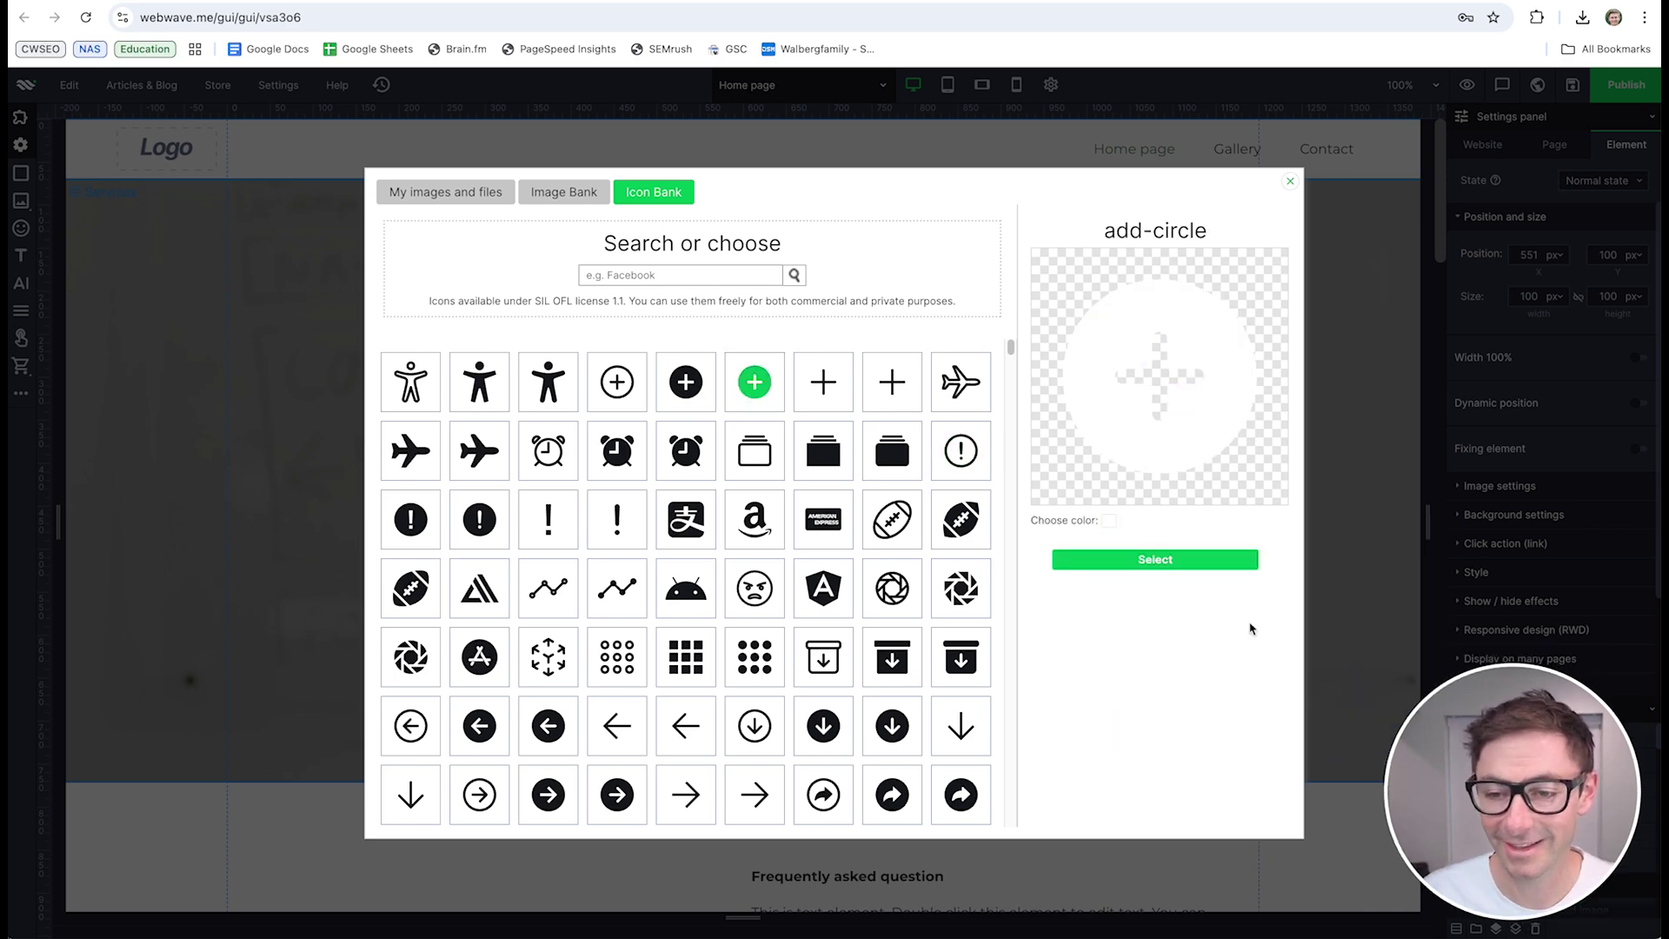
click(1177, 566)
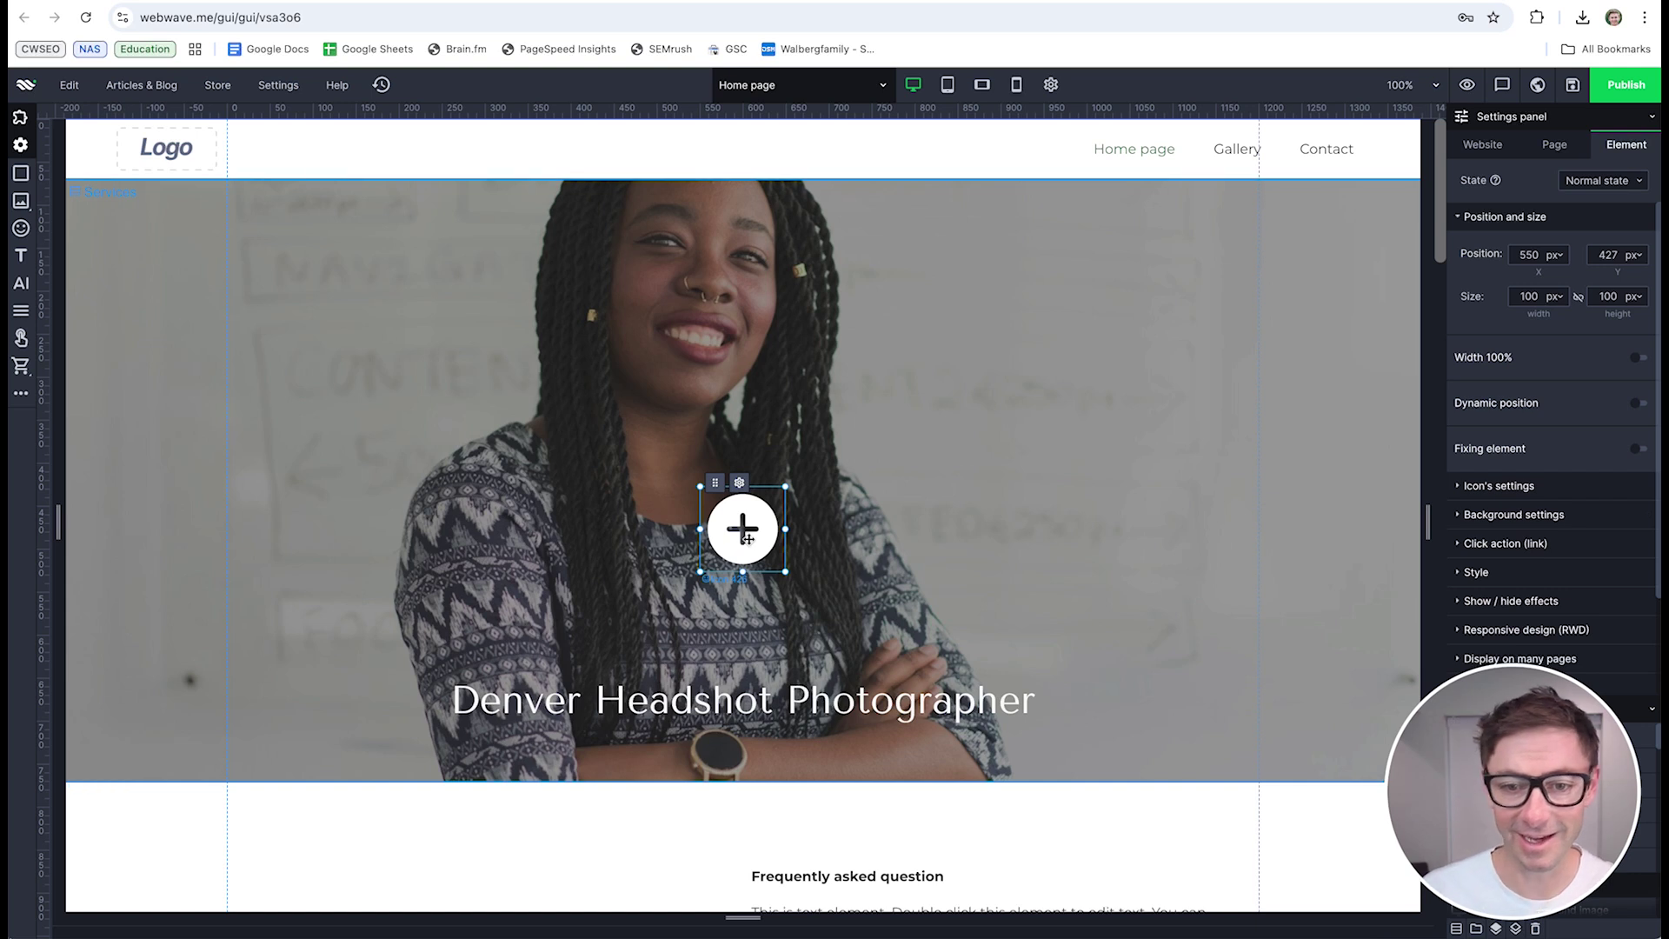
drag(746, 541, 386, 718)
Step: Review the hero photo's alt text and SEO title, both 'crossed arm woman smilling'
click(1116, 515)
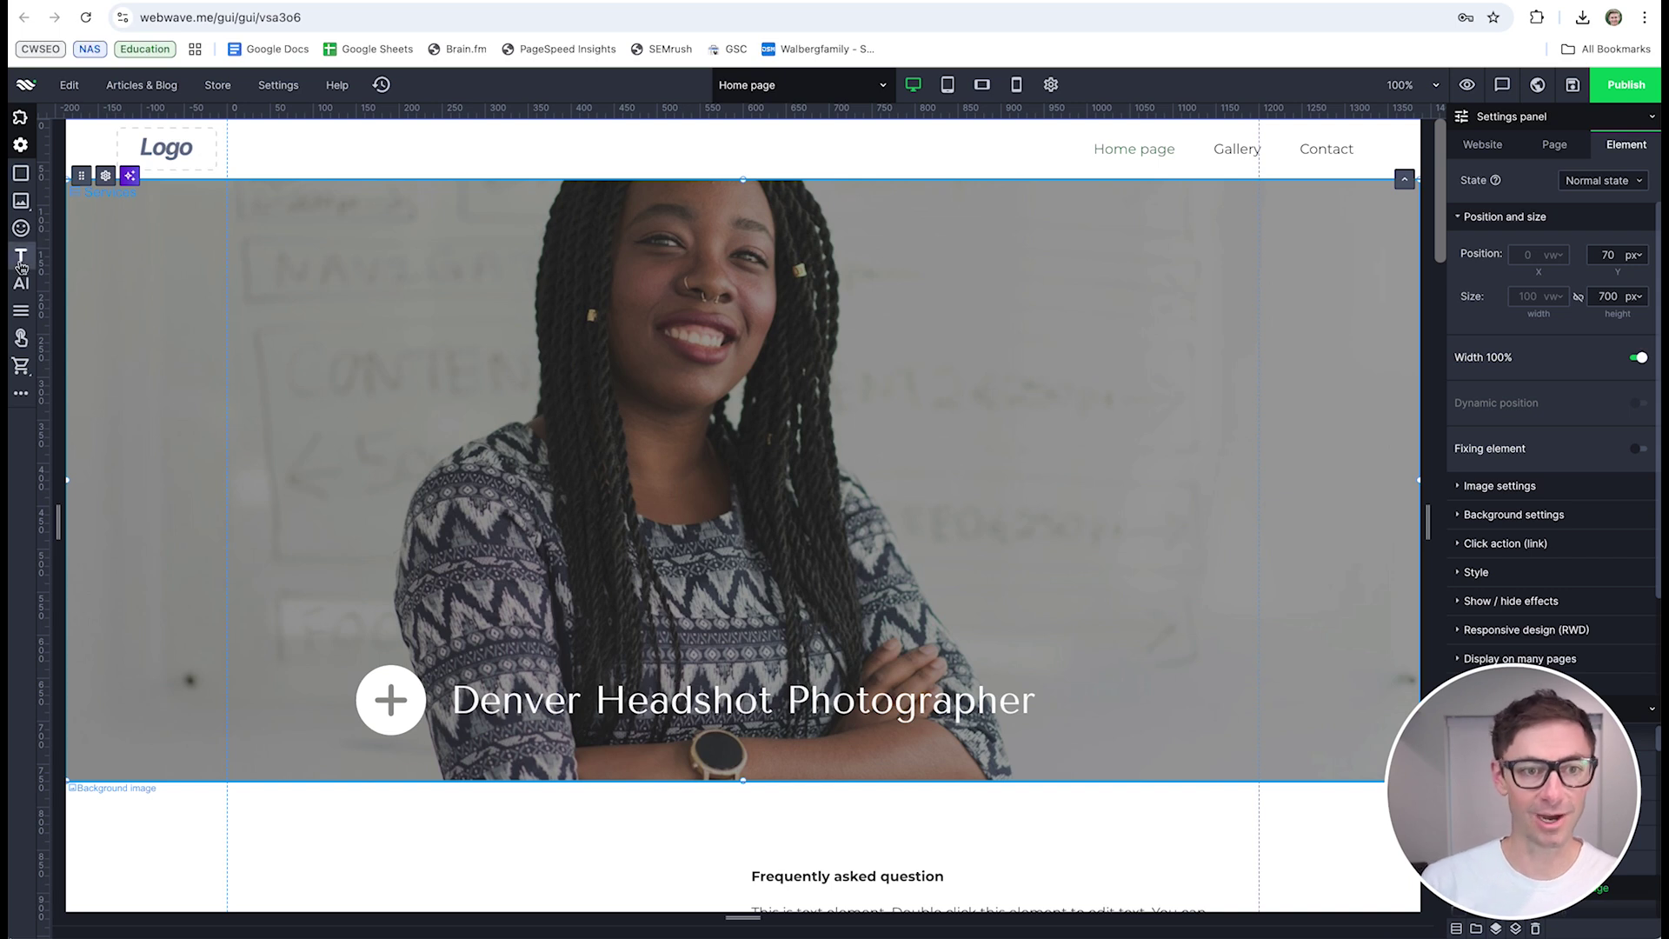
mouse_move(23, 204)
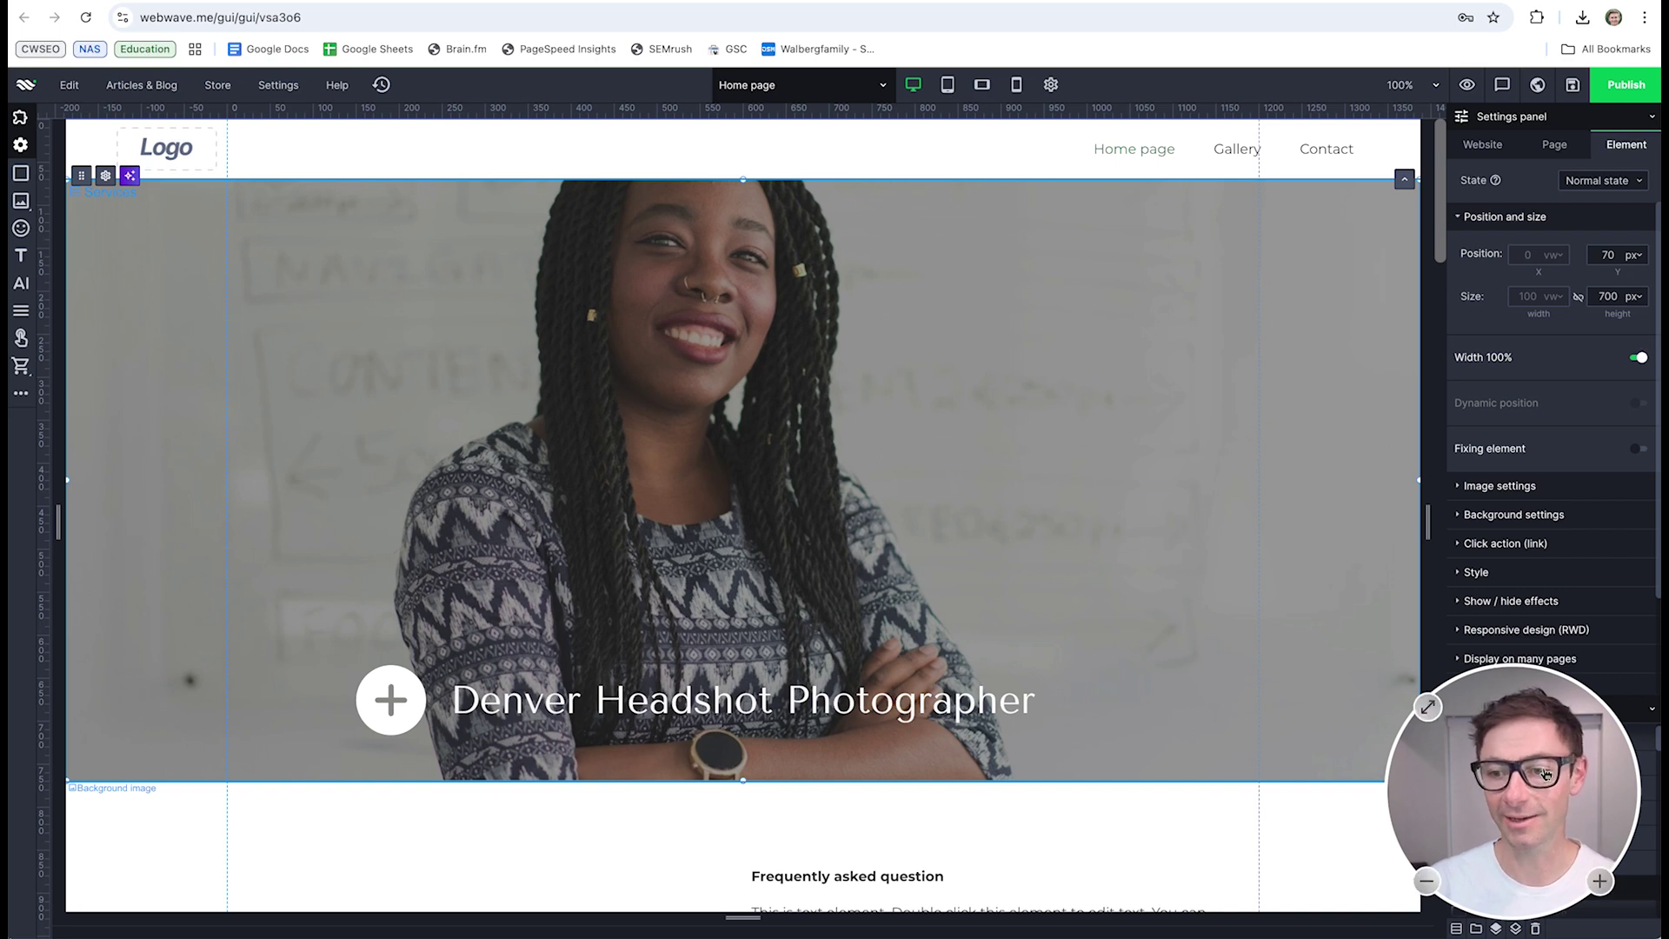
drag(1546, 774, 217, 756)
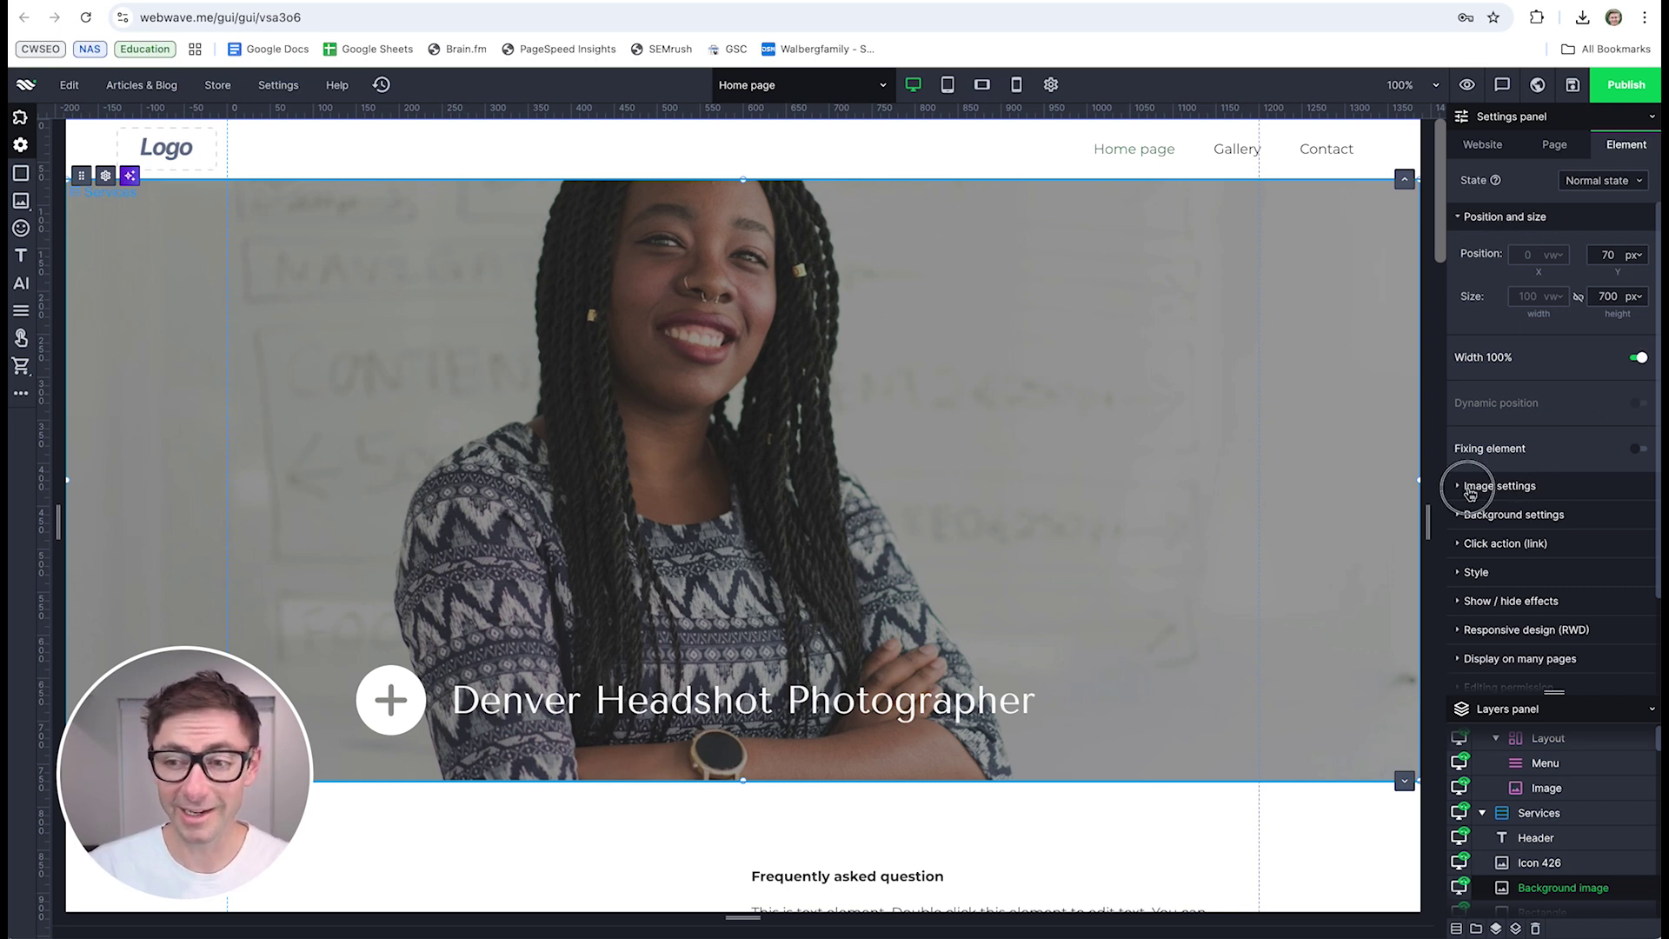
click(1476, 492)
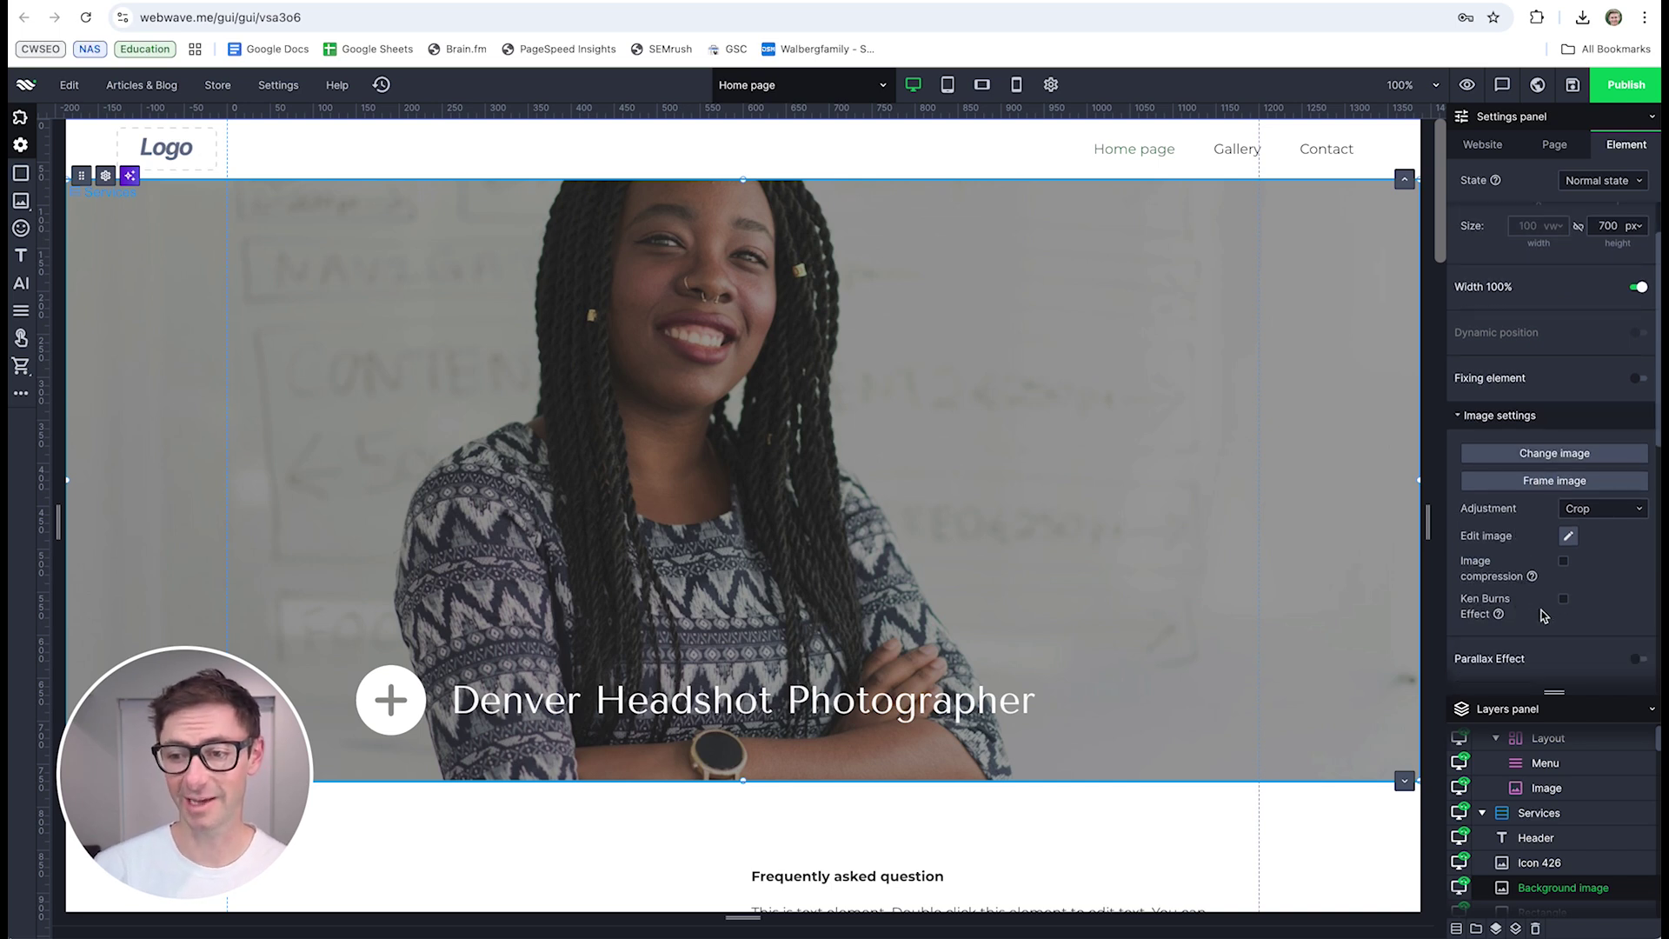
scroll(1548, 600, down, 2)
scroll(1578, 563, down, 2)
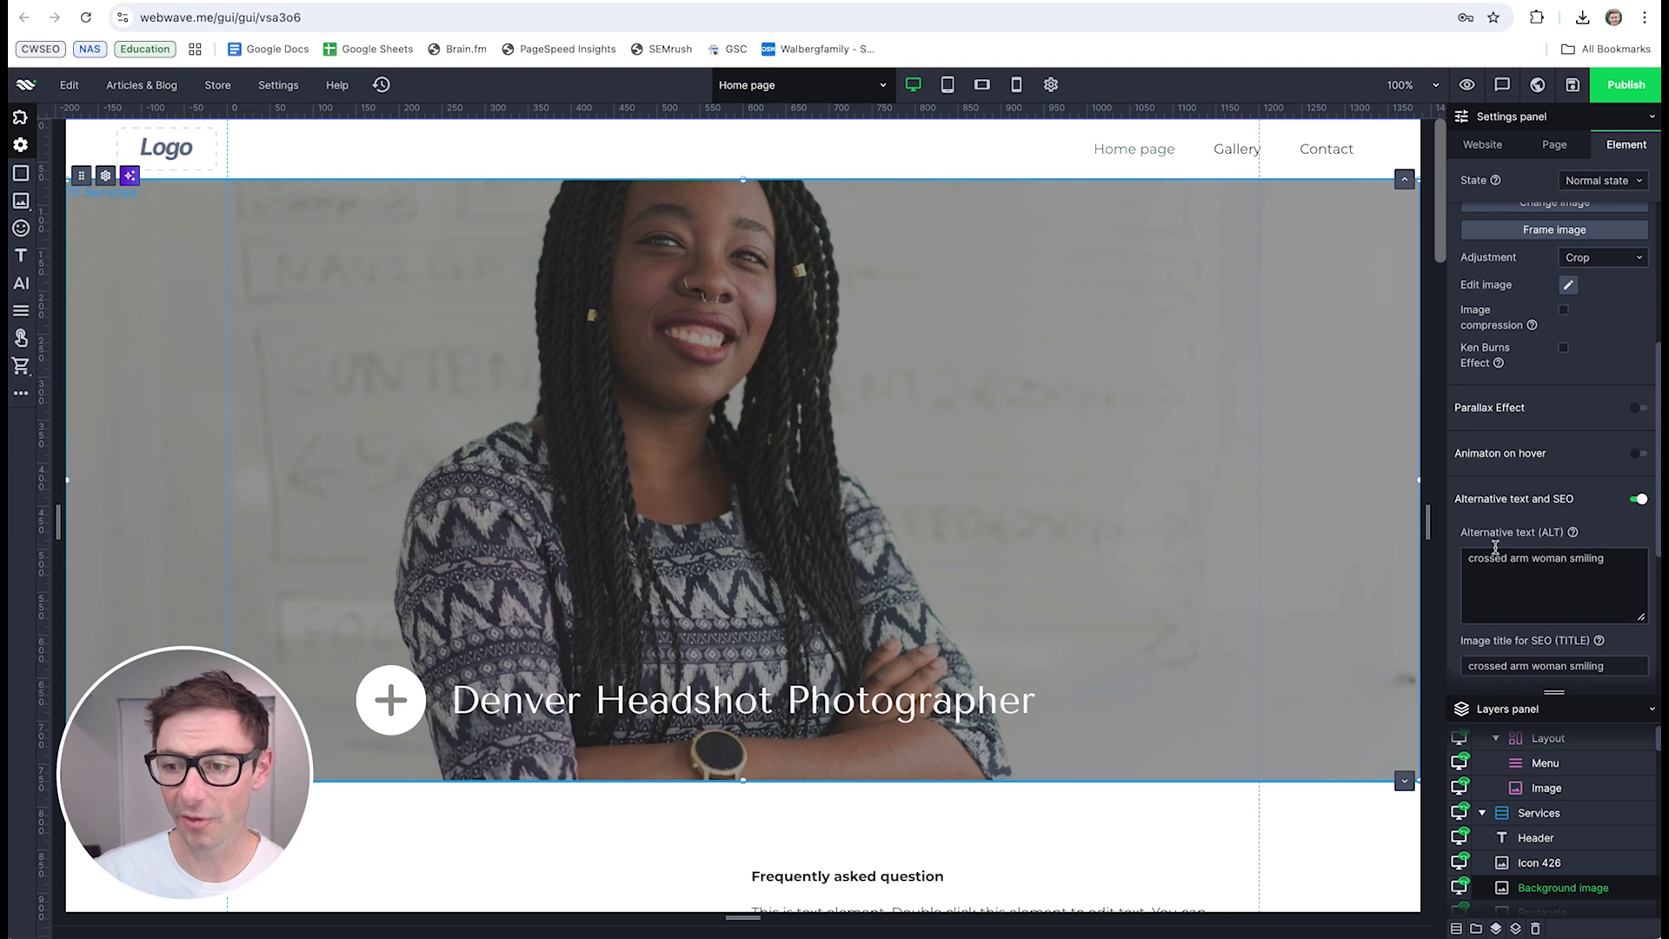
click(1534, 569)
key(ctrl+a)
scroll(1595, 633, down, 2)
triple_click(1566, 517)
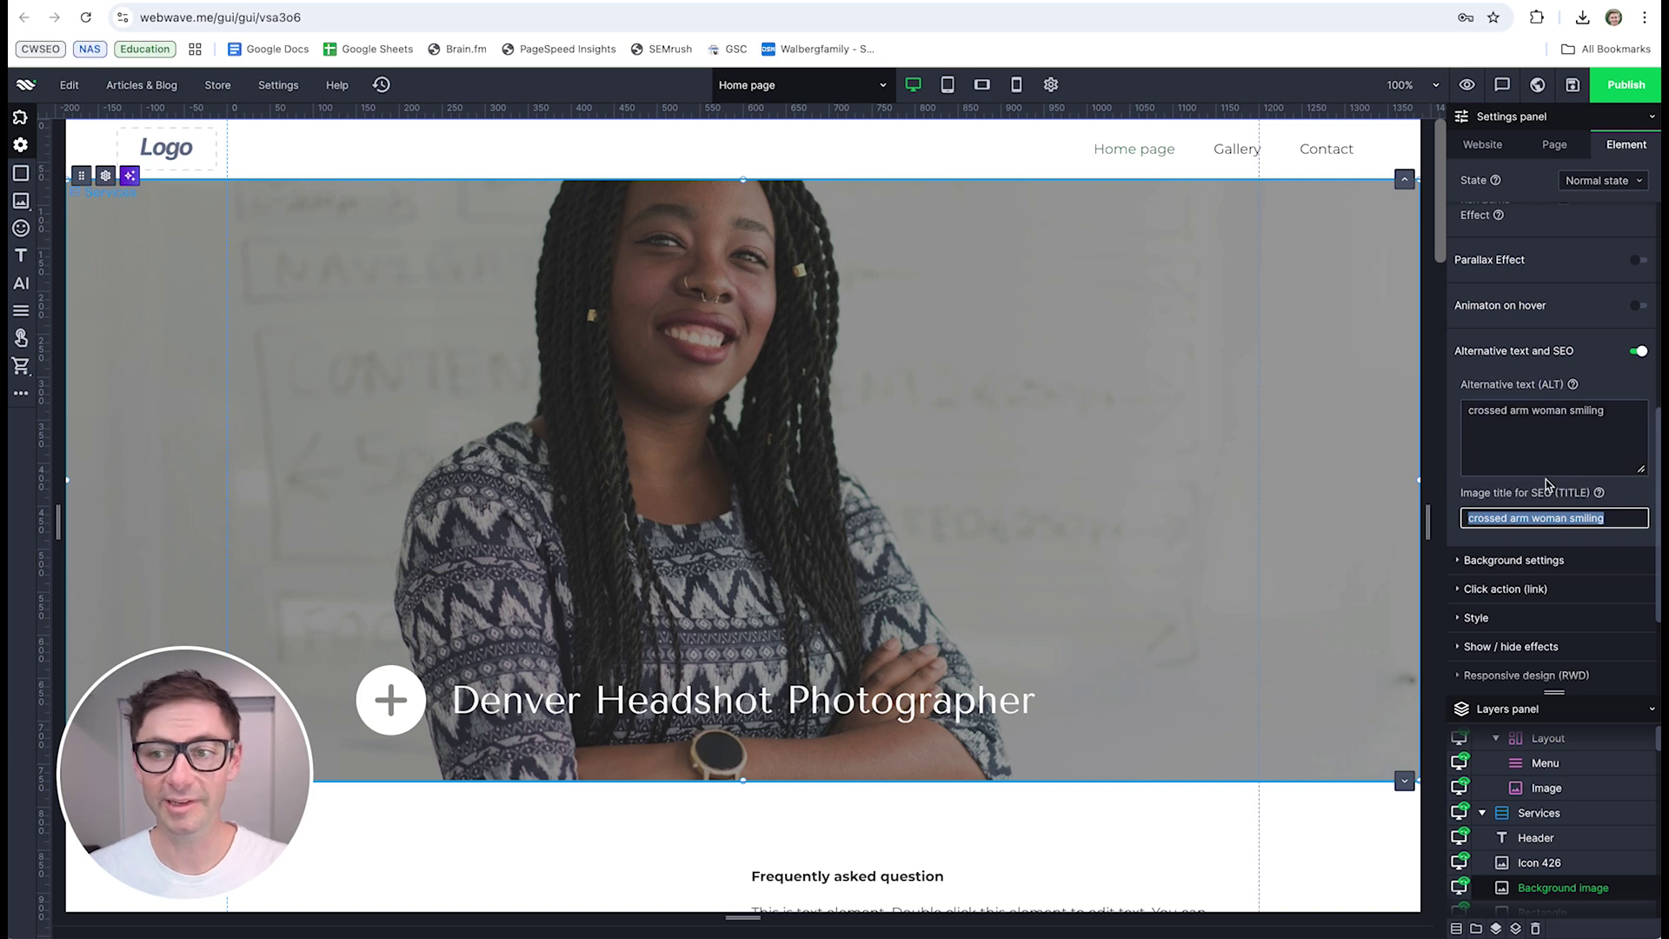
scroll(1549, 474, up, 2)
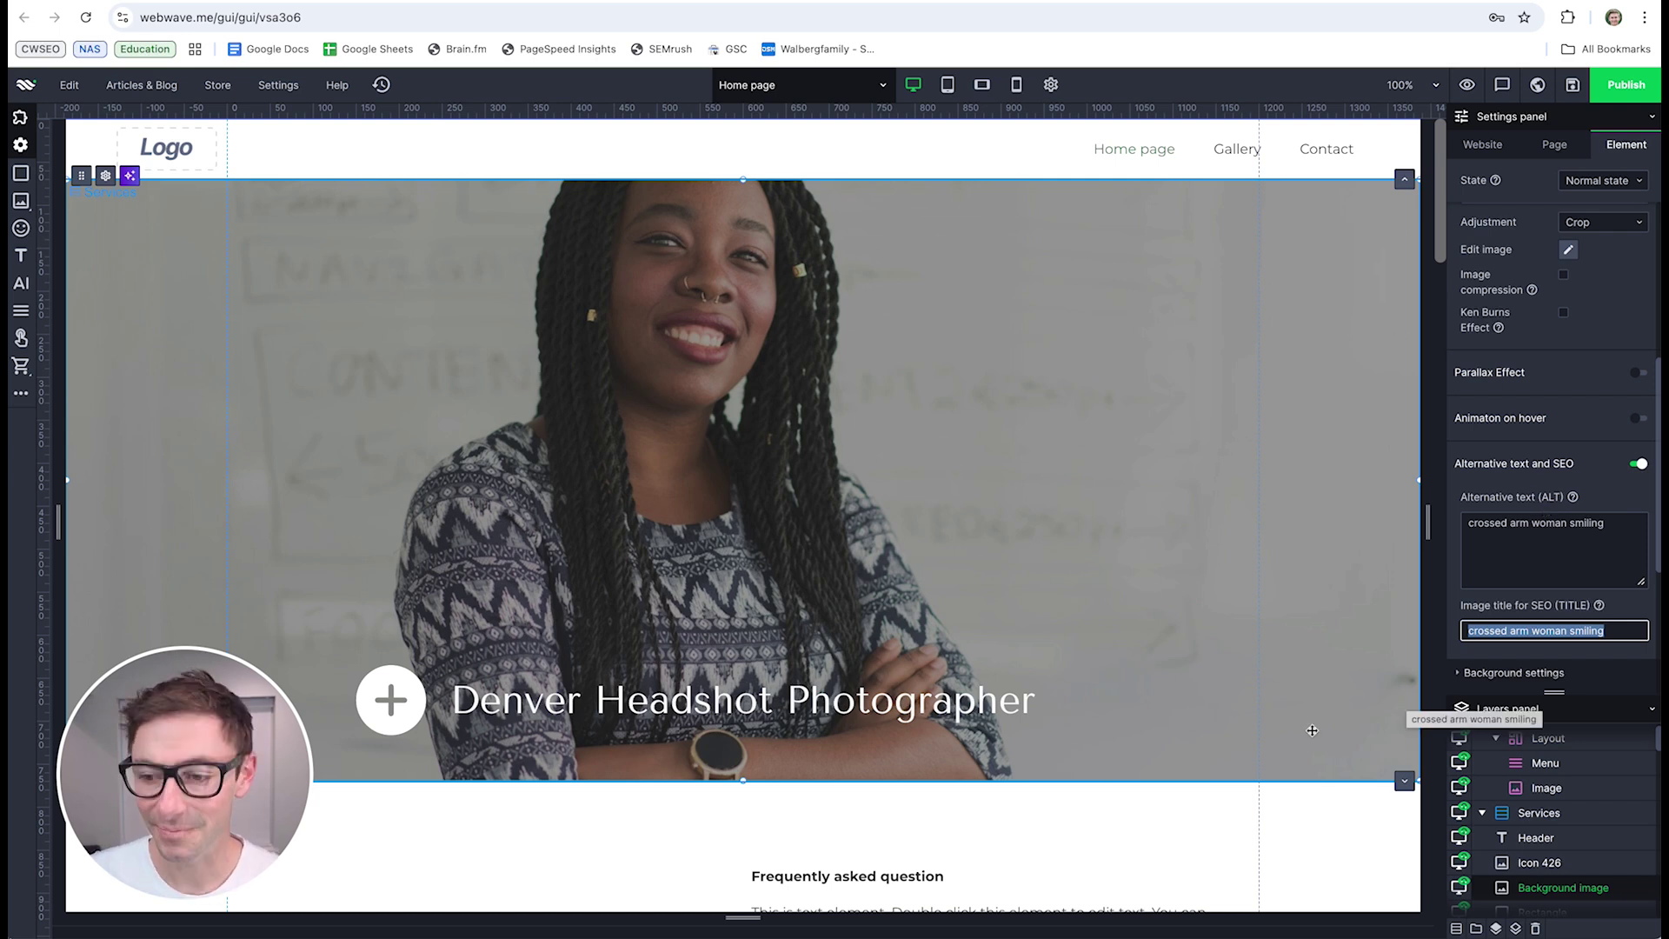
scroll(1552, 487, up, 3)
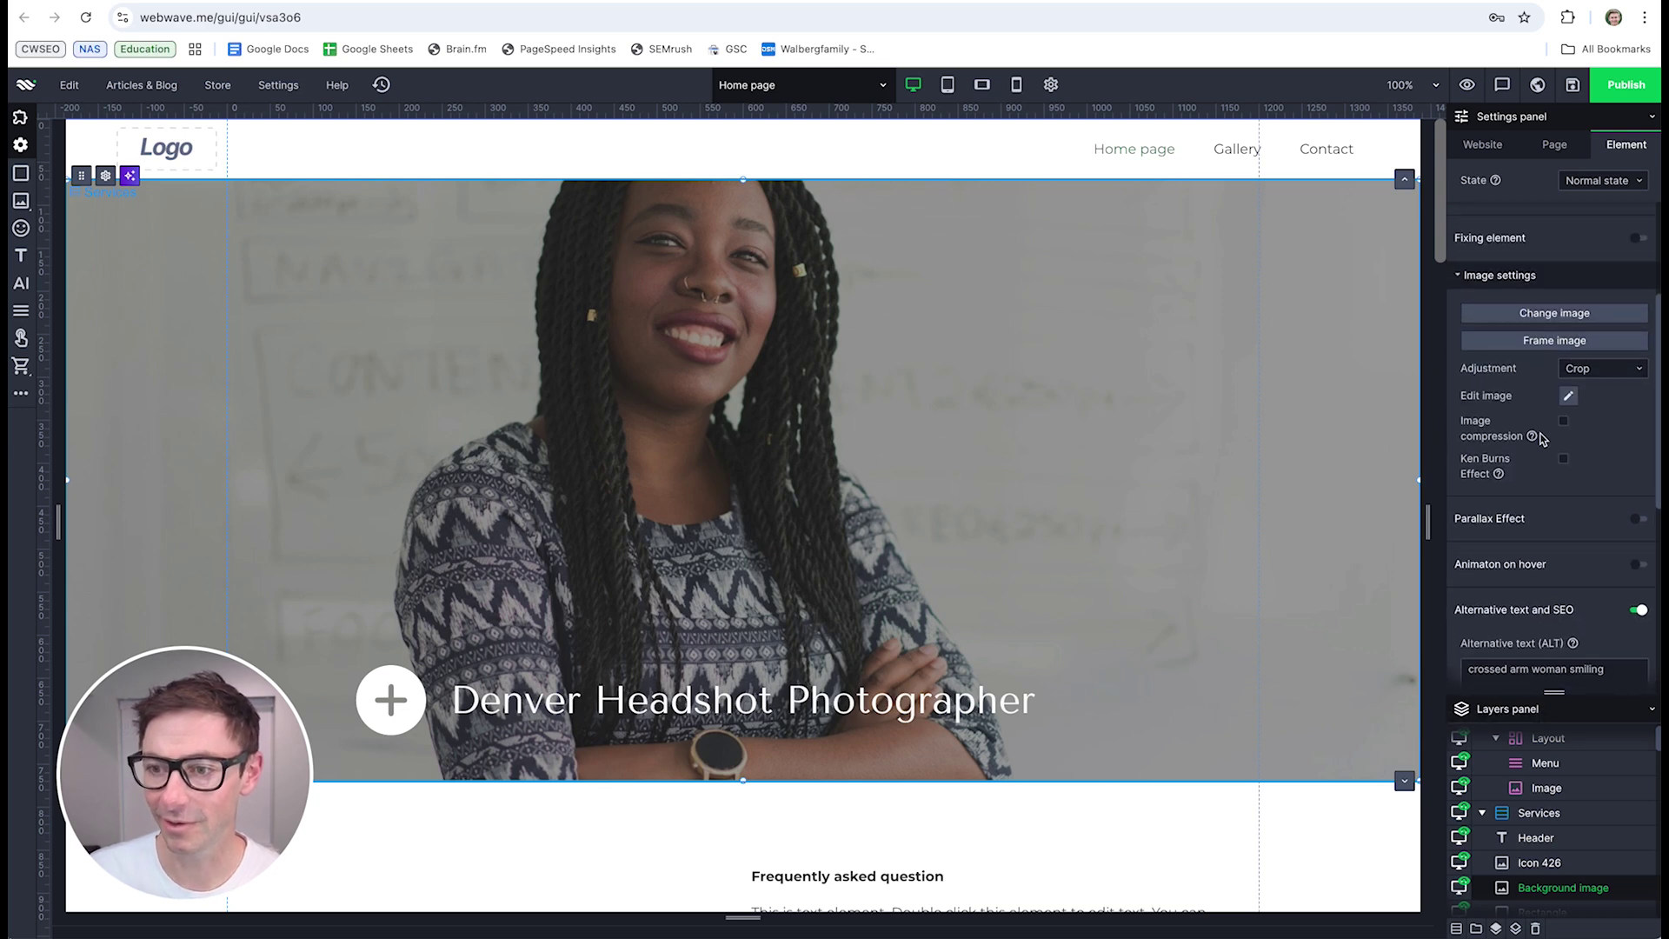
click(1549, 317)
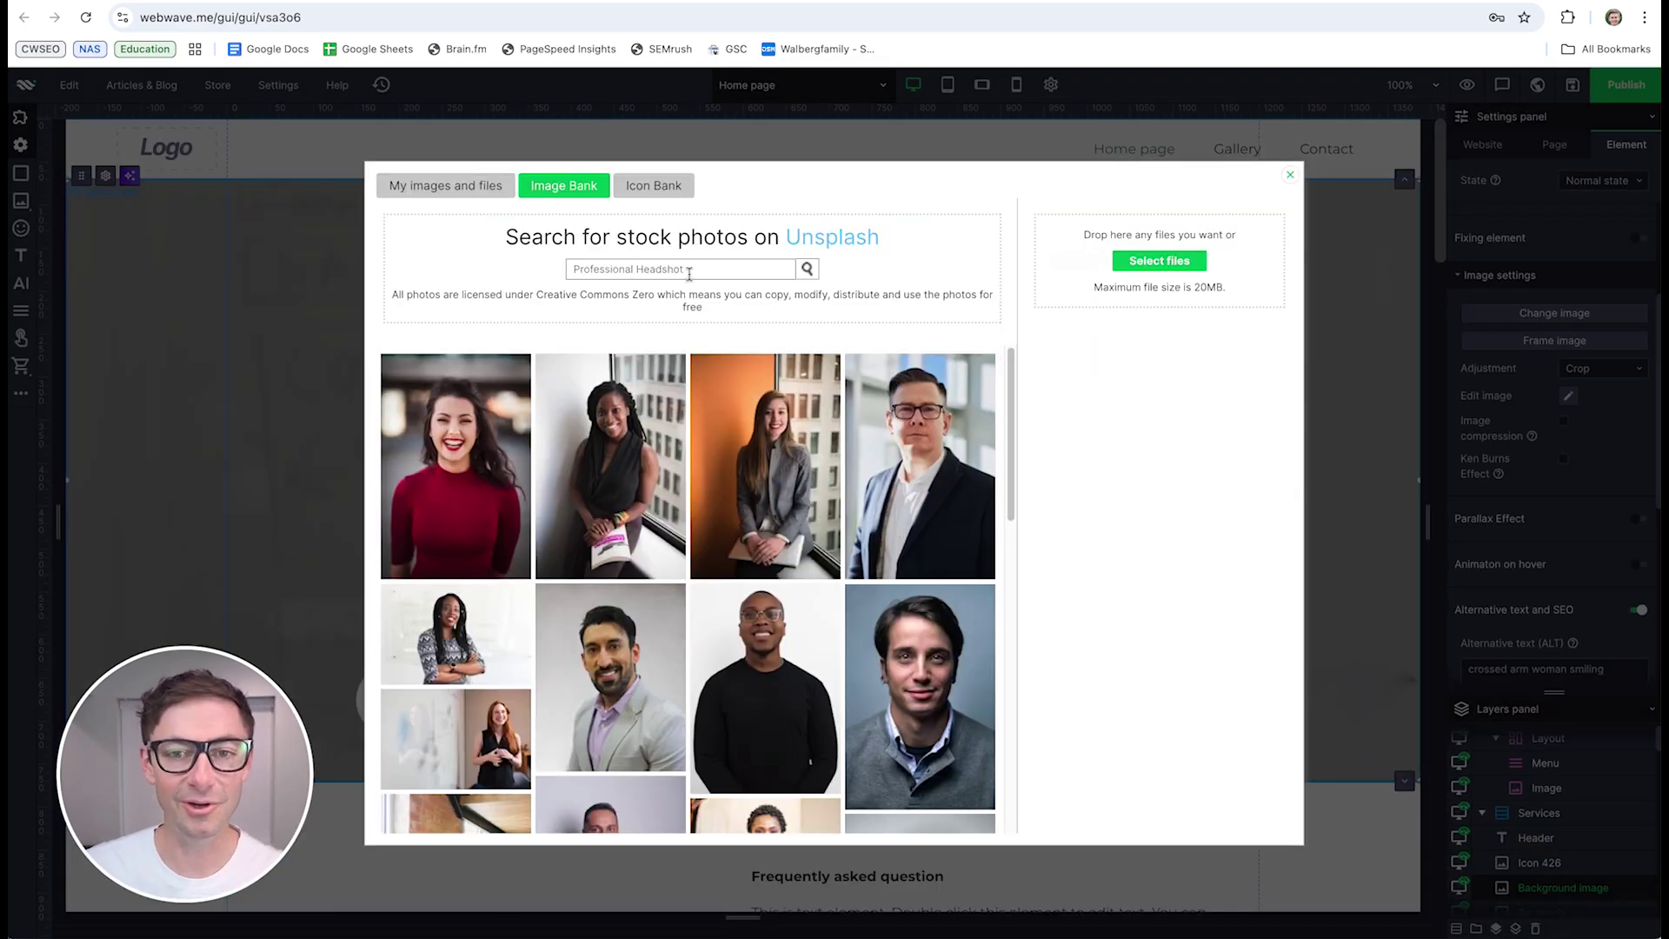
click(574, 478)
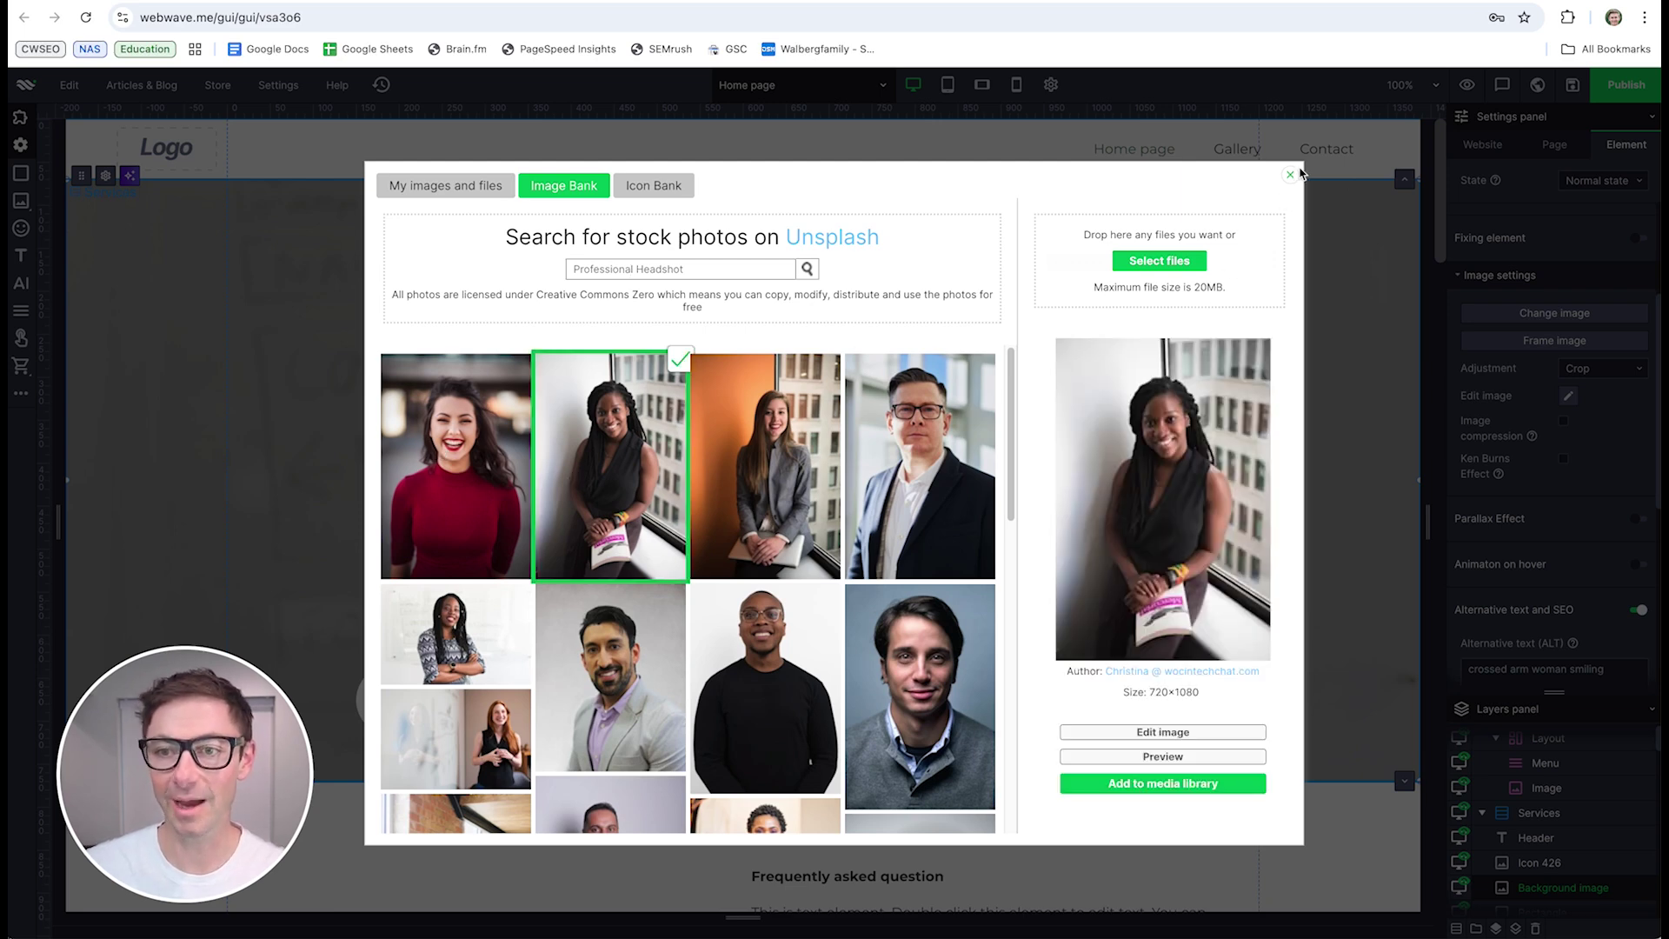
click(423, 187)
click(660, 182)
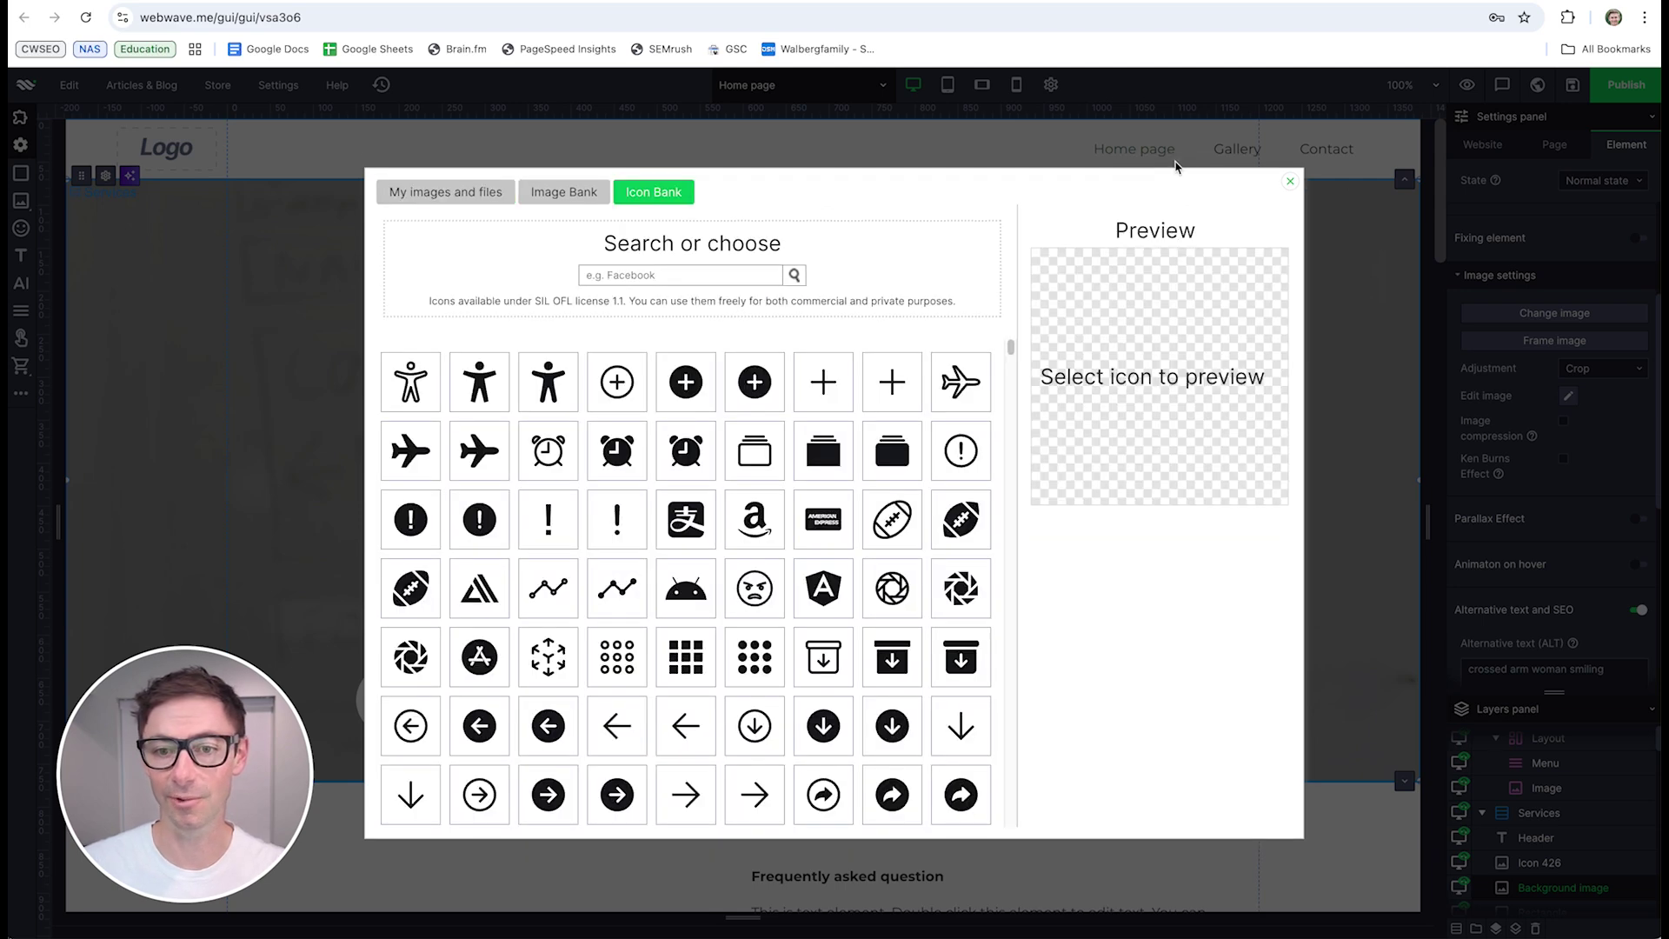
click(1286, 180)
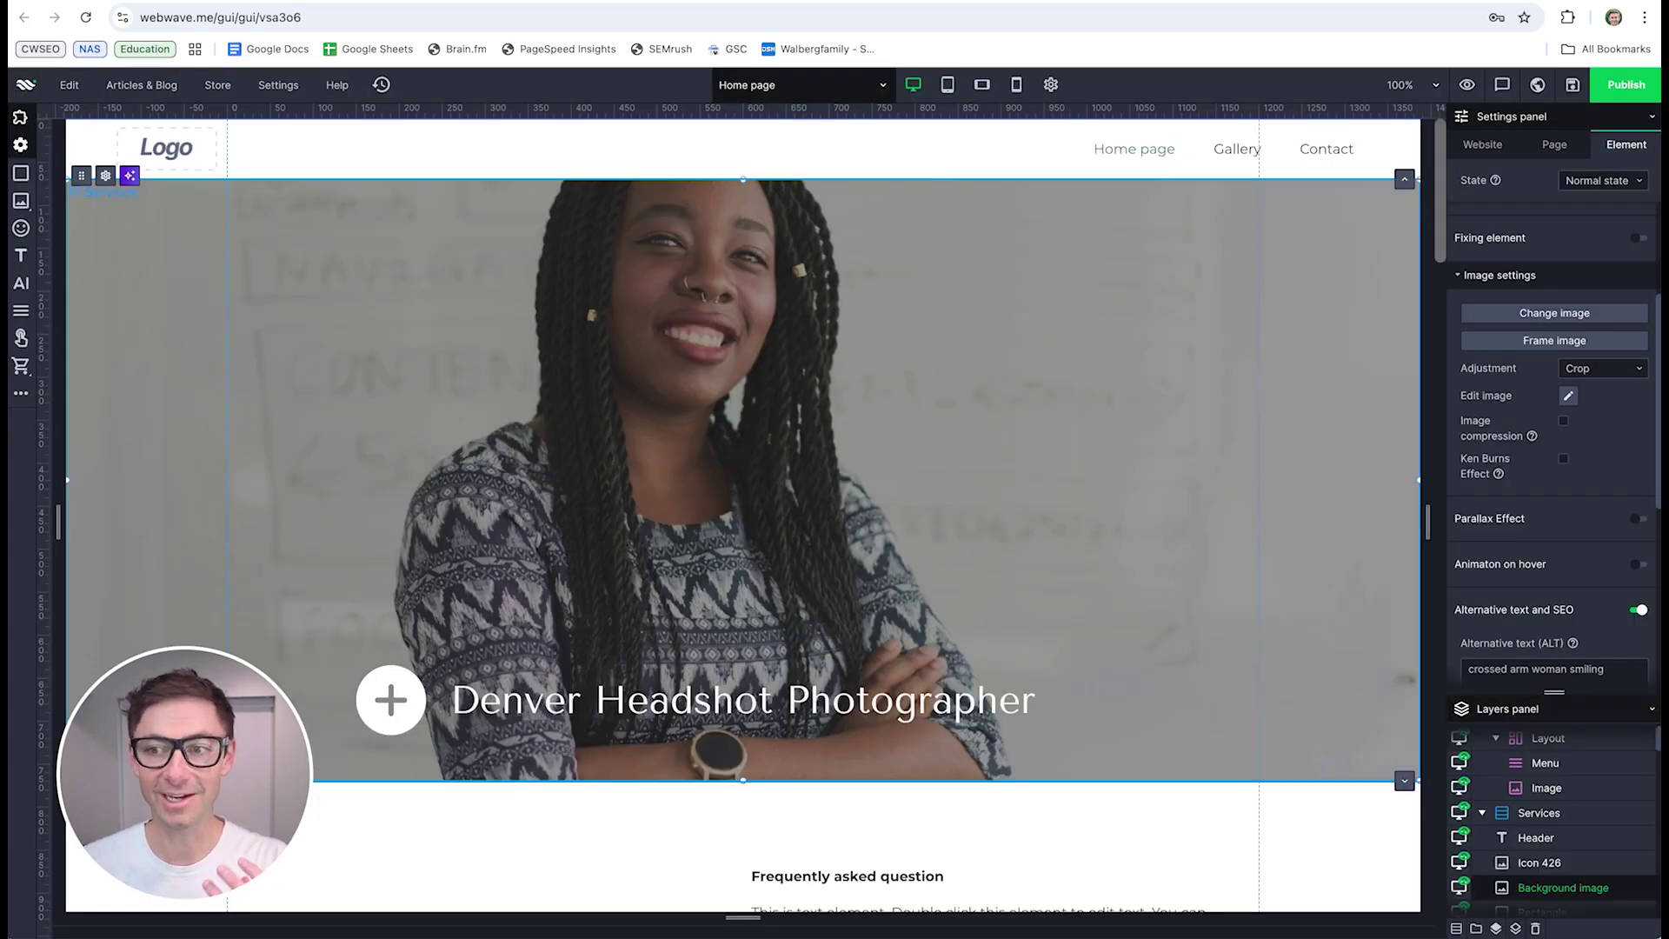
scroll(1621, 520, down, 3)
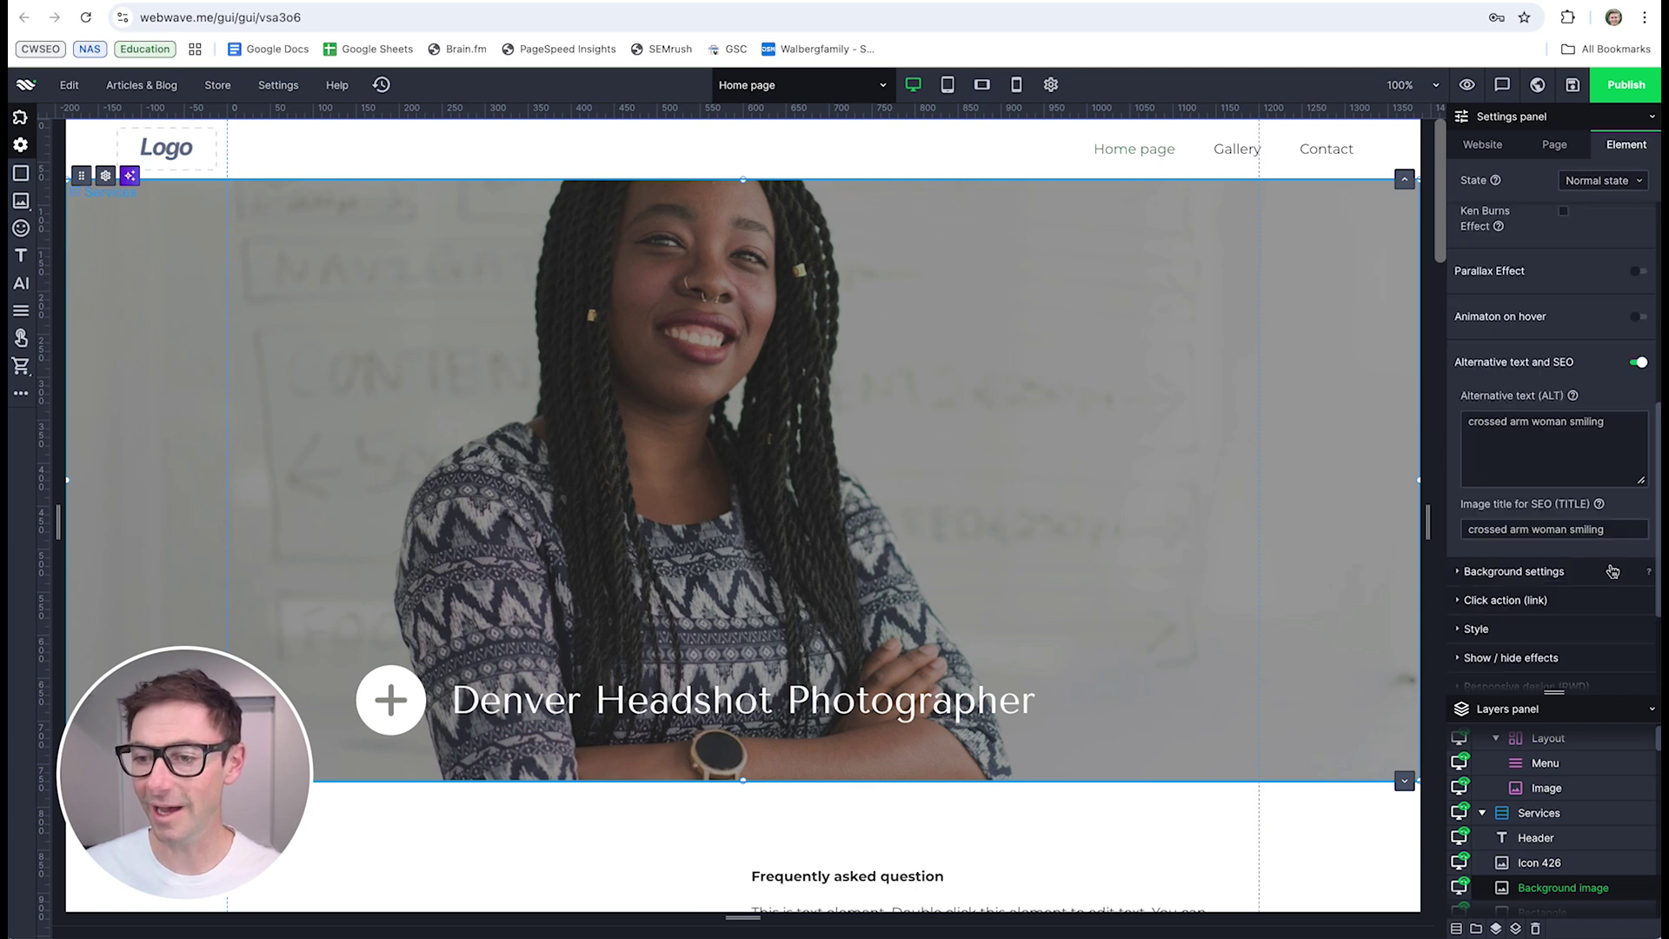
click(1638, 317)
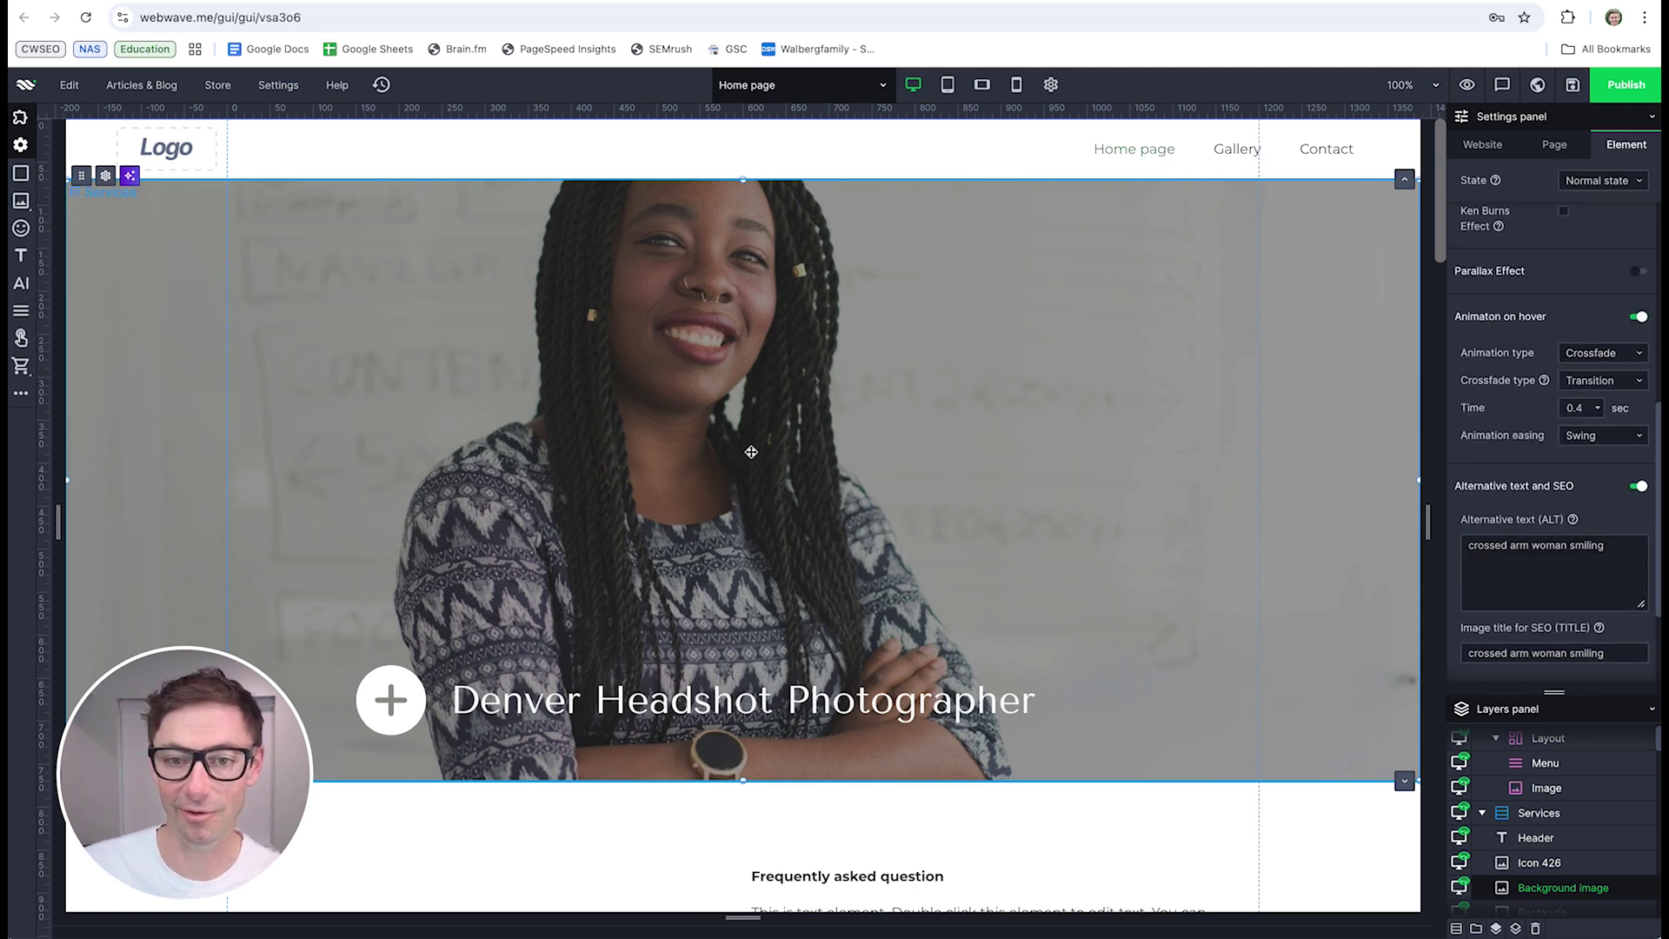
click(1598, 353)
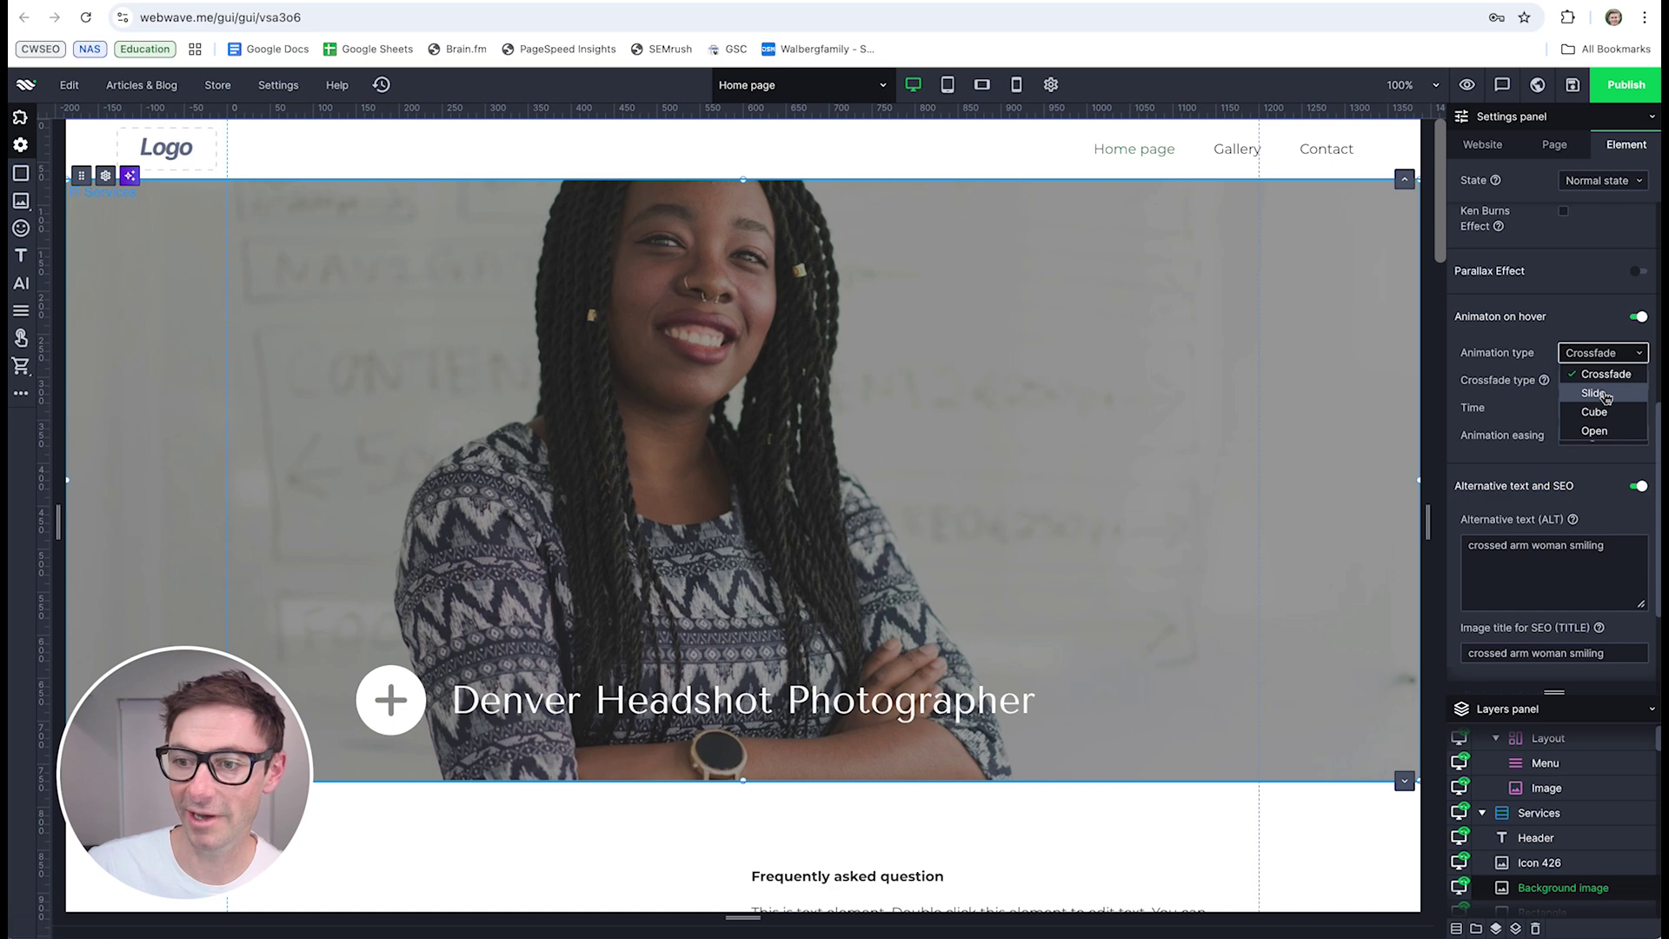
click(1596, 390)
click(1604, 353)
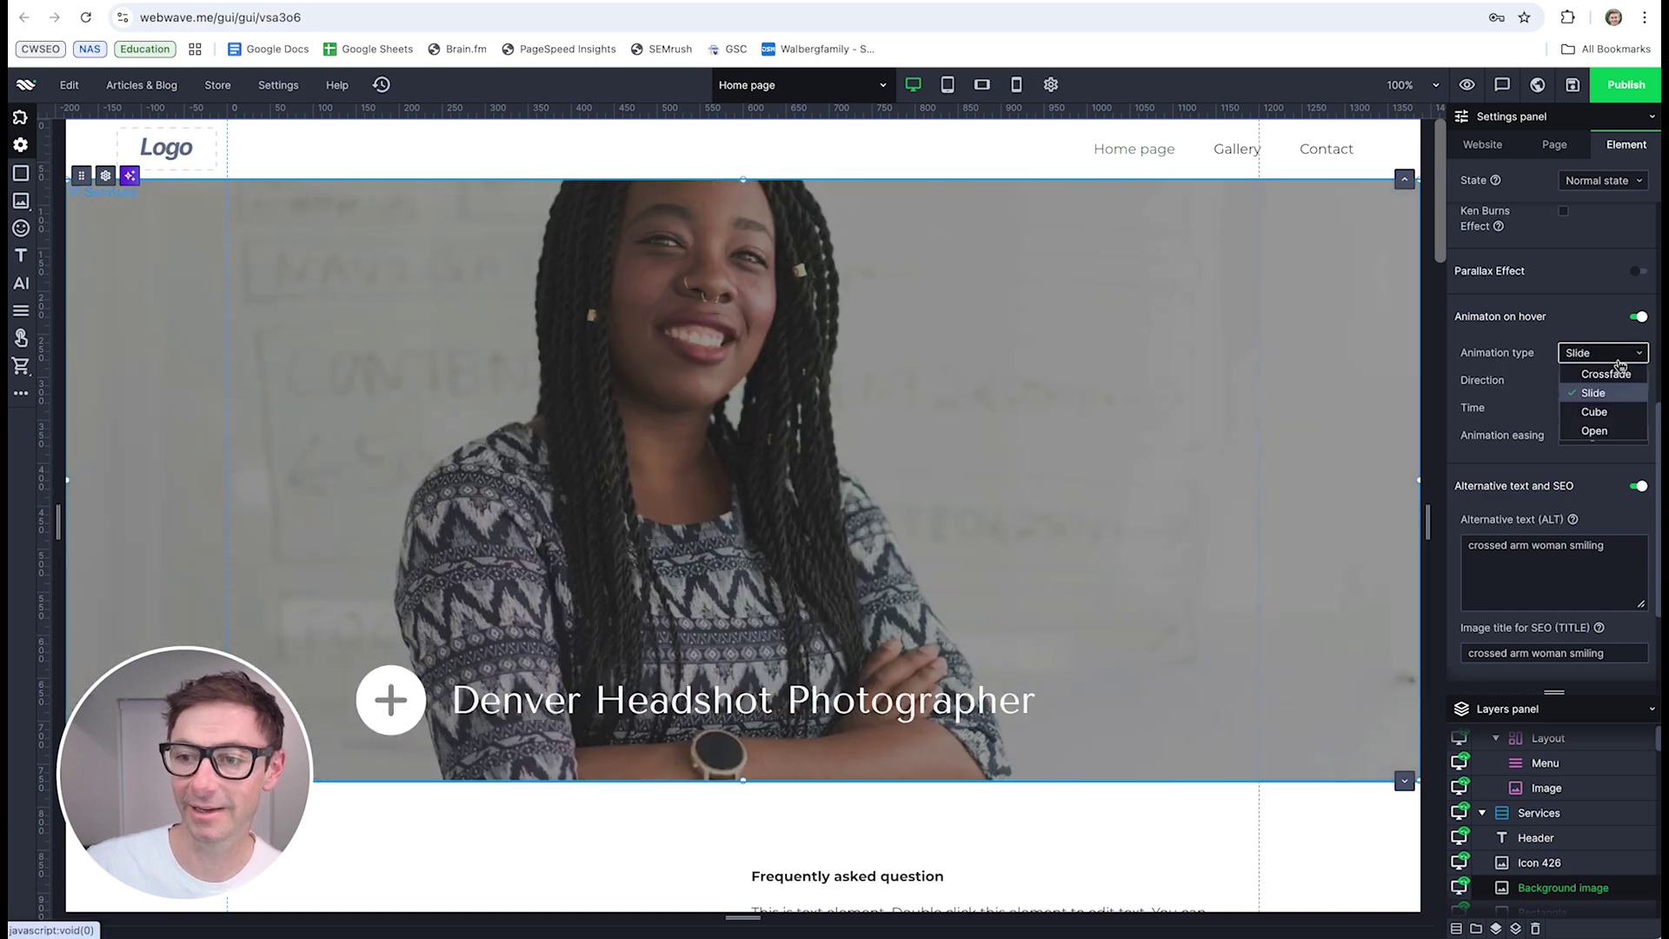
click(1604, 409)
click(1622, 356)
click(1615, 373)
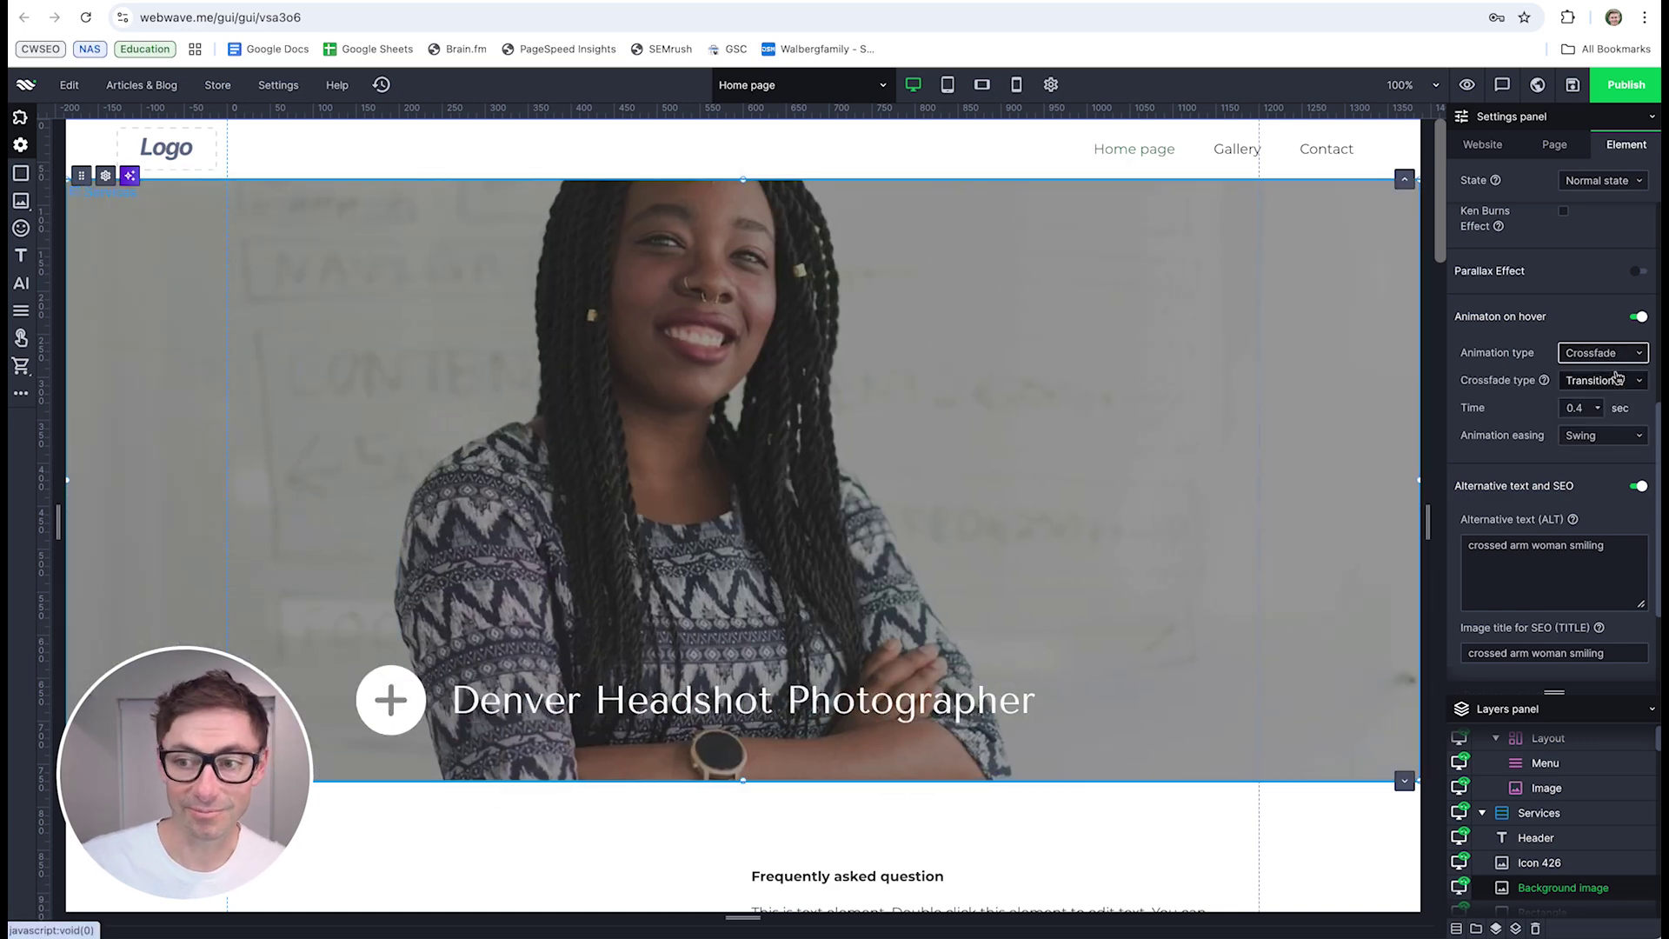
click(1640, 319)
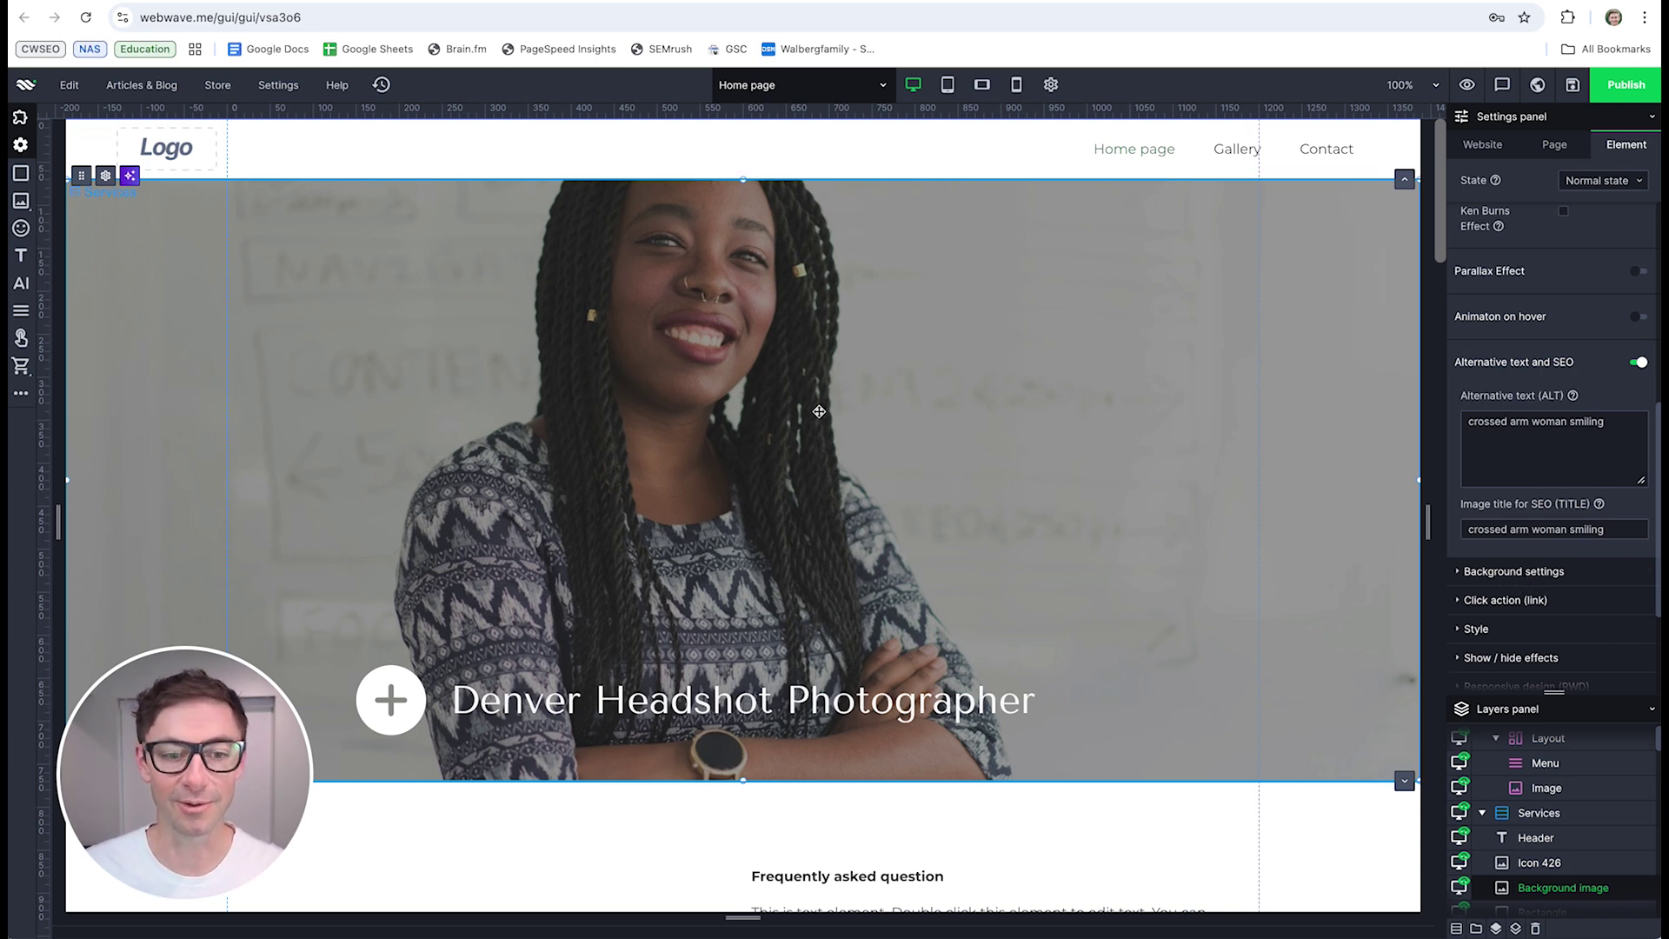
Step: Select the FAQ section and start adding a new section above it
scroll(1093, 518, down, 5)
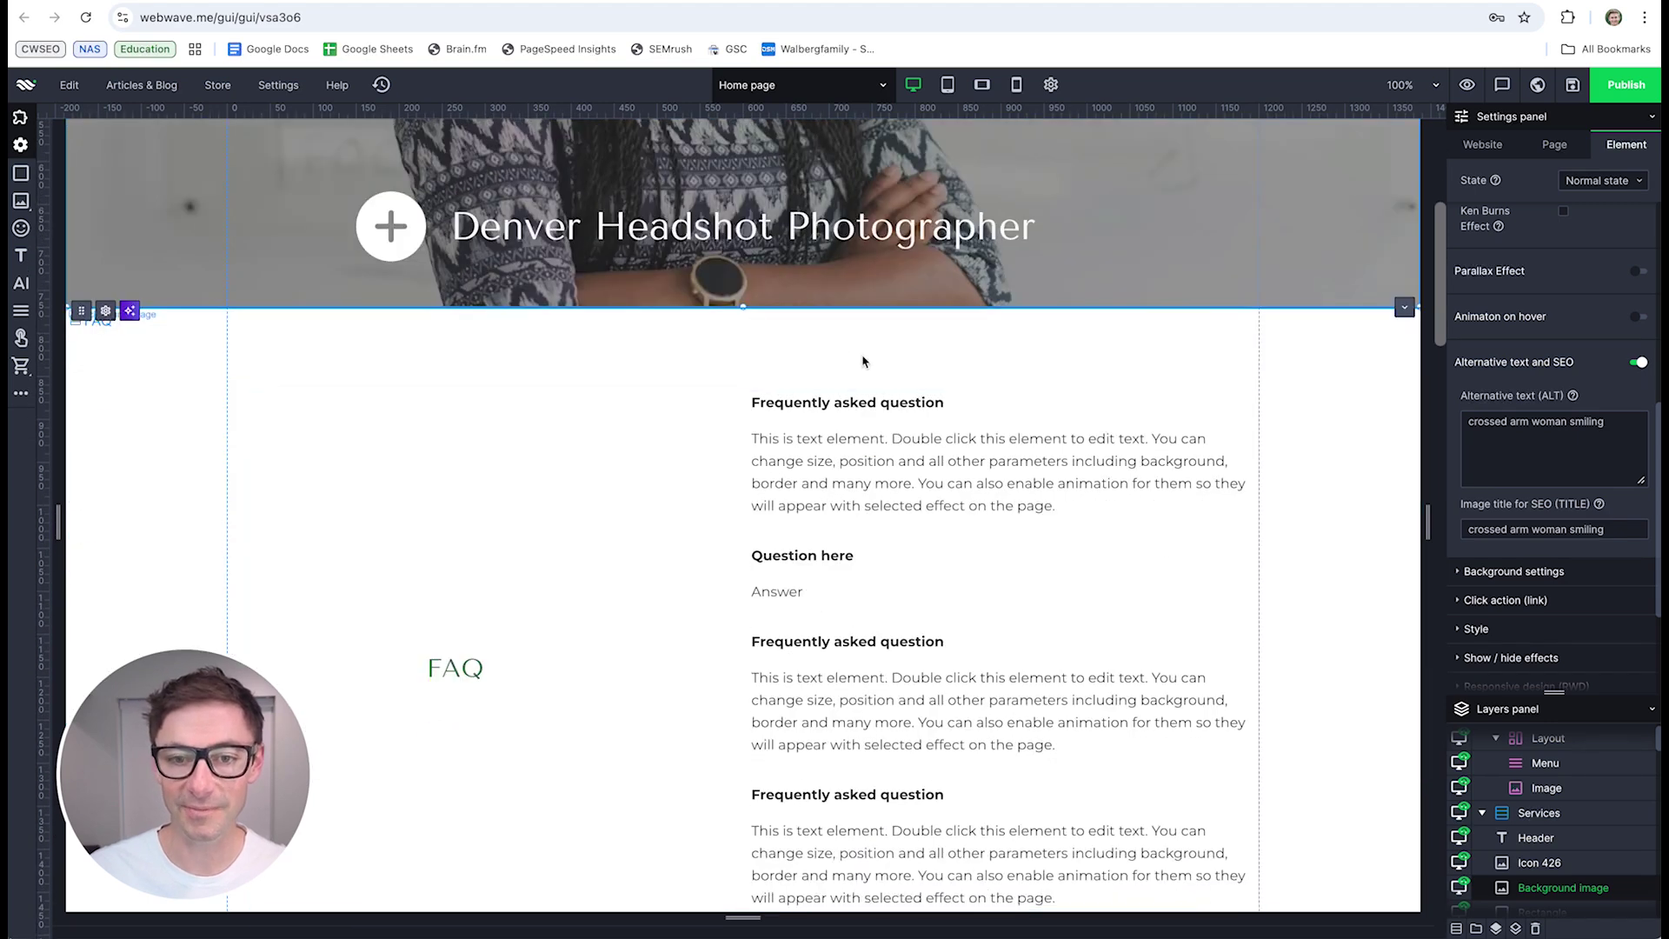
scroll(756, 287, up, 3)
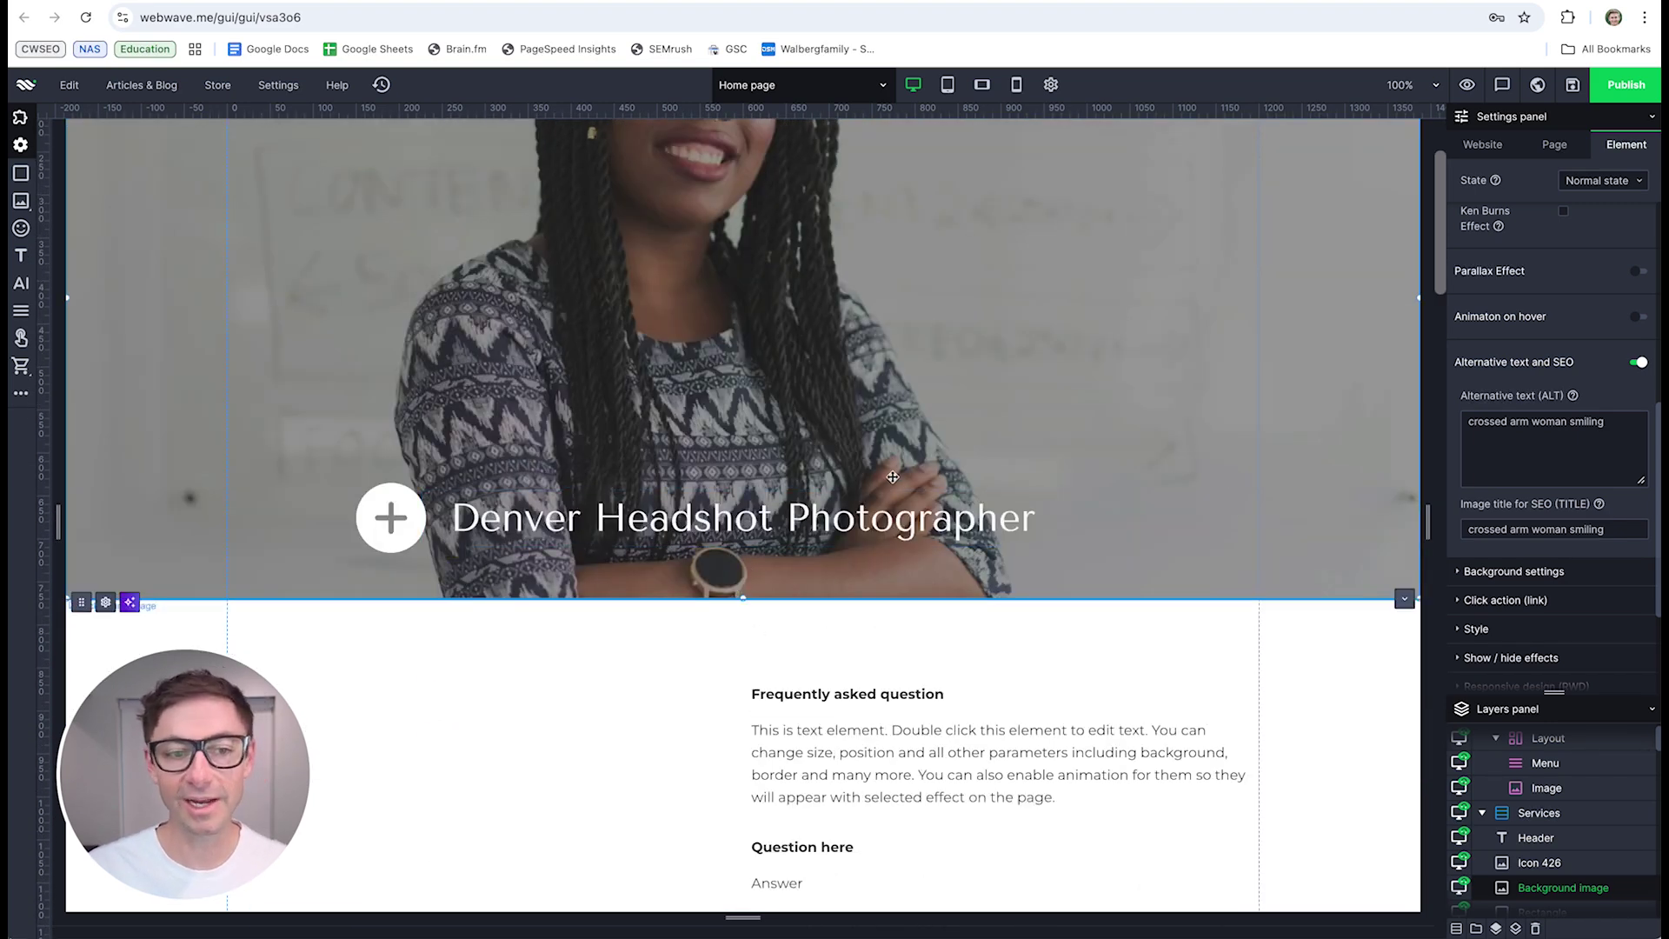
click(1298, 672)
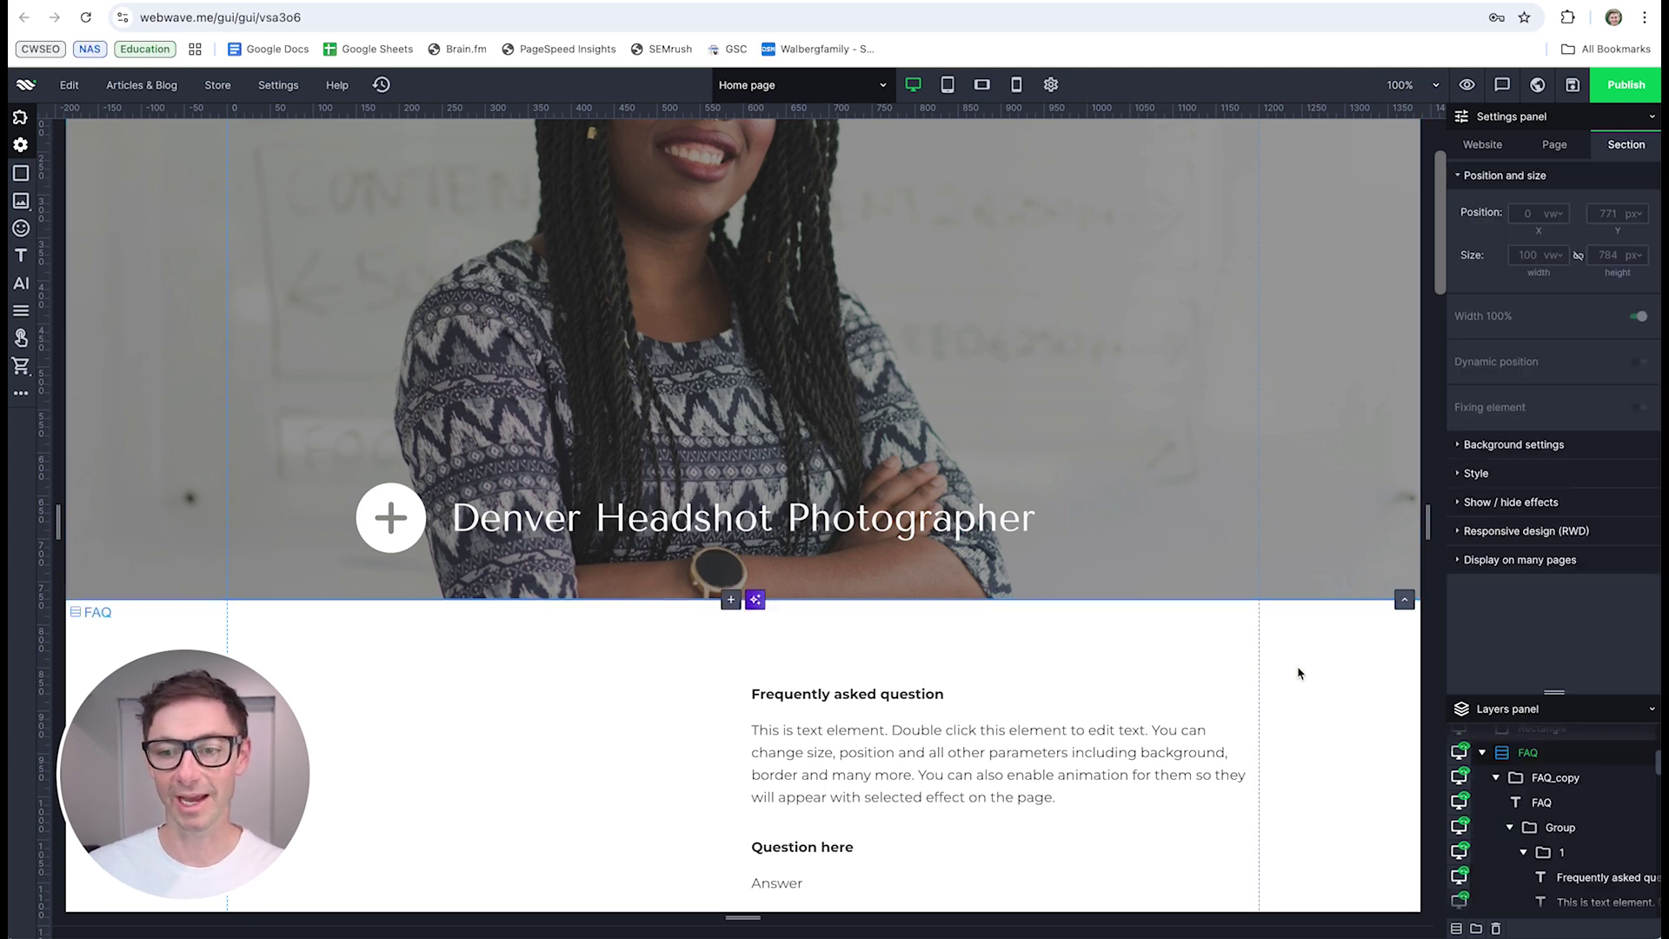
click(731, 600)
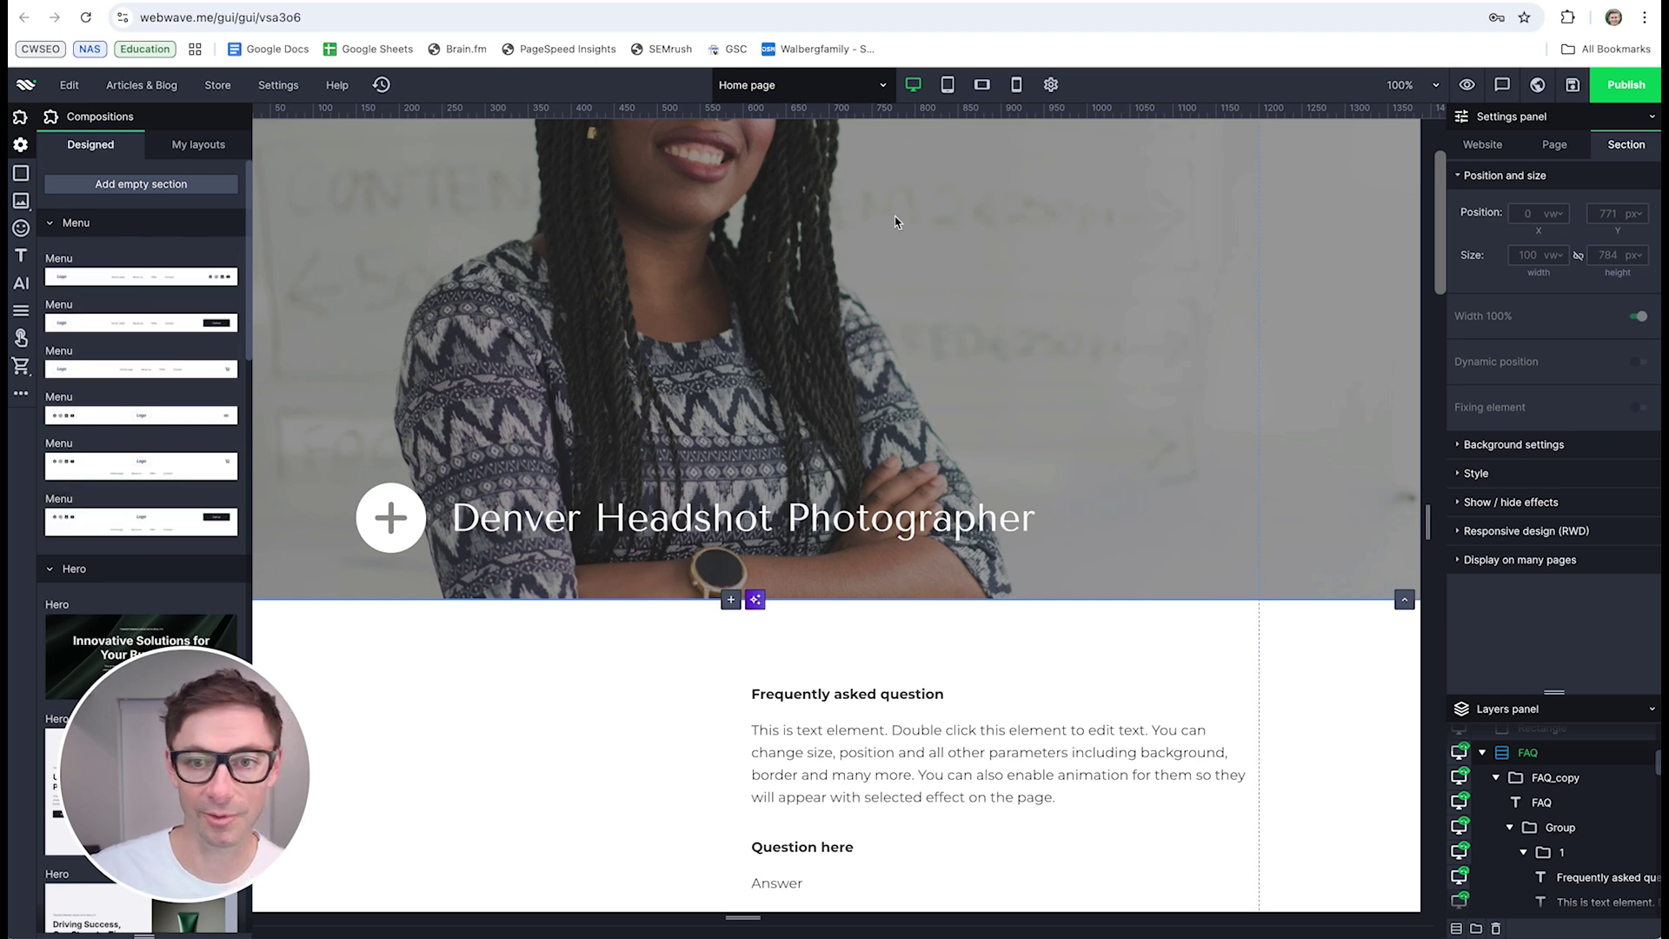
Step: Collapse the Hero and Text with image categories and expand the Testimonials layouts
scroll(233, 449, down, 1)
scroll(218, 417, down, 5)
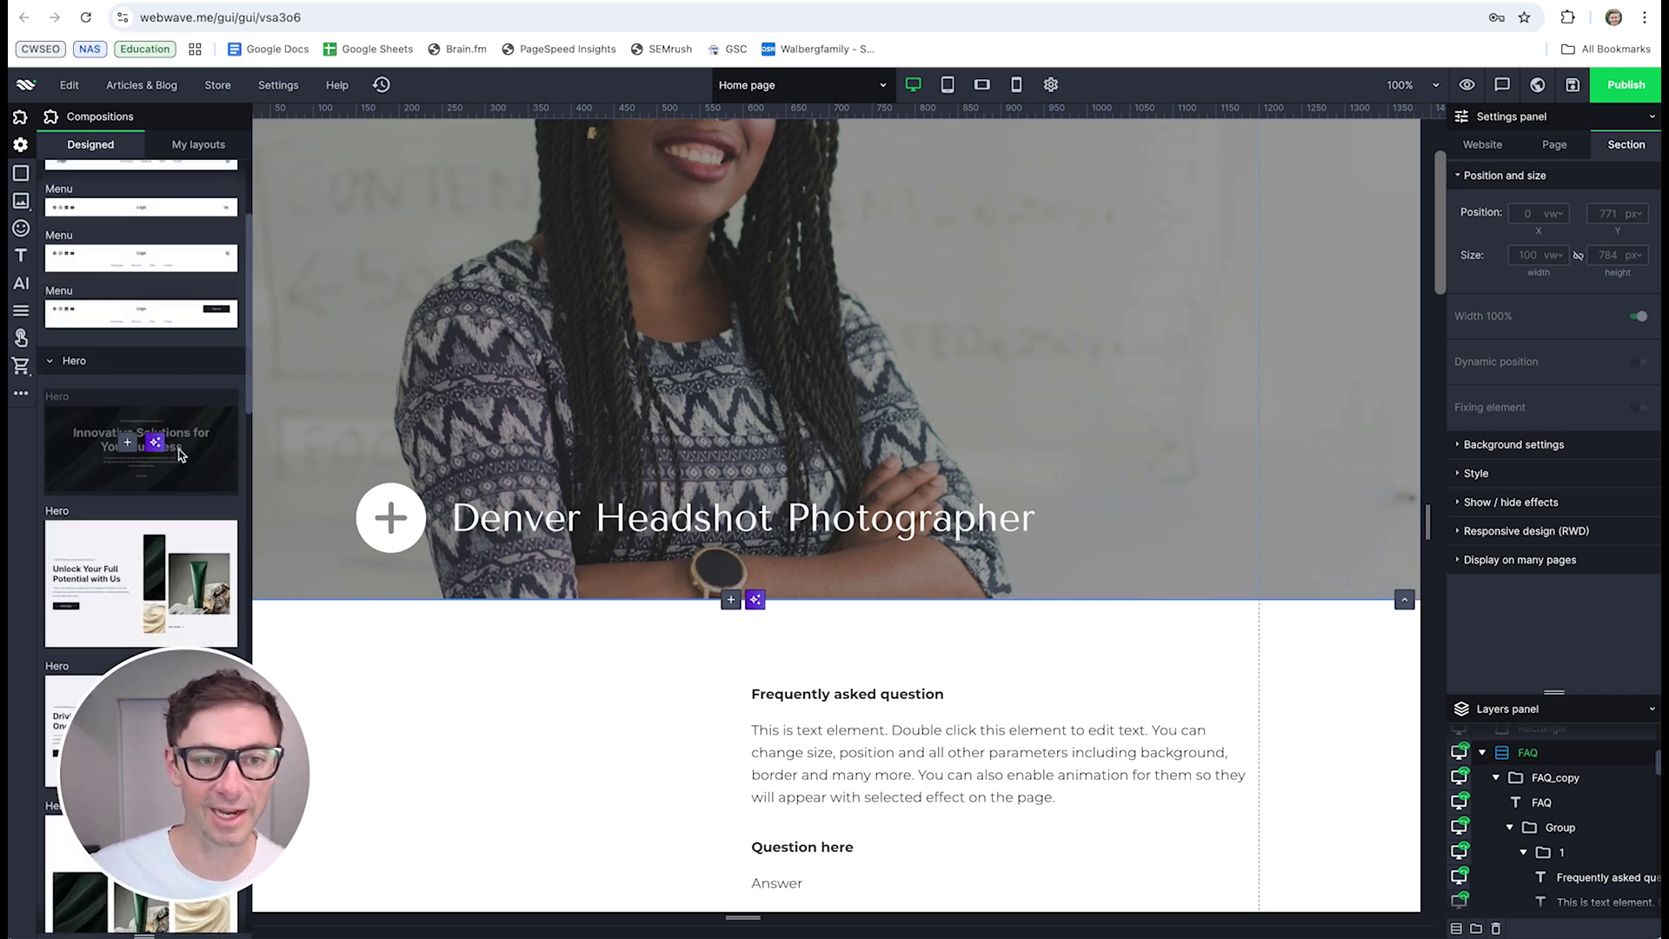
scroll(174, 316, down, 7)
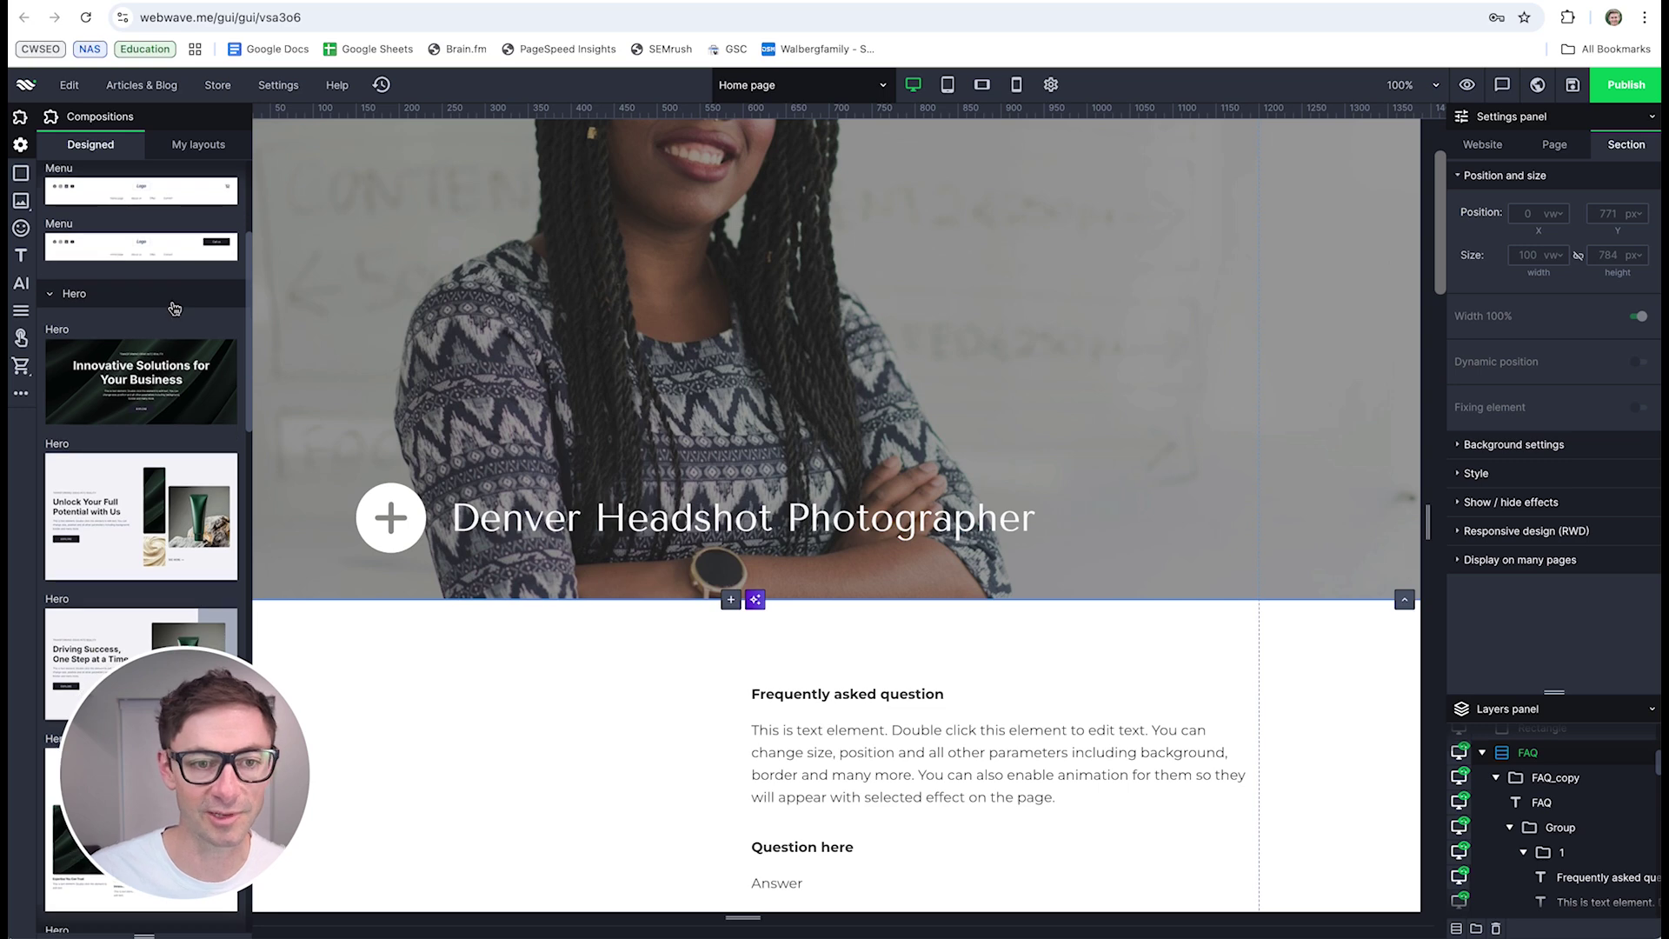
scroll(174, 367, up, 5)
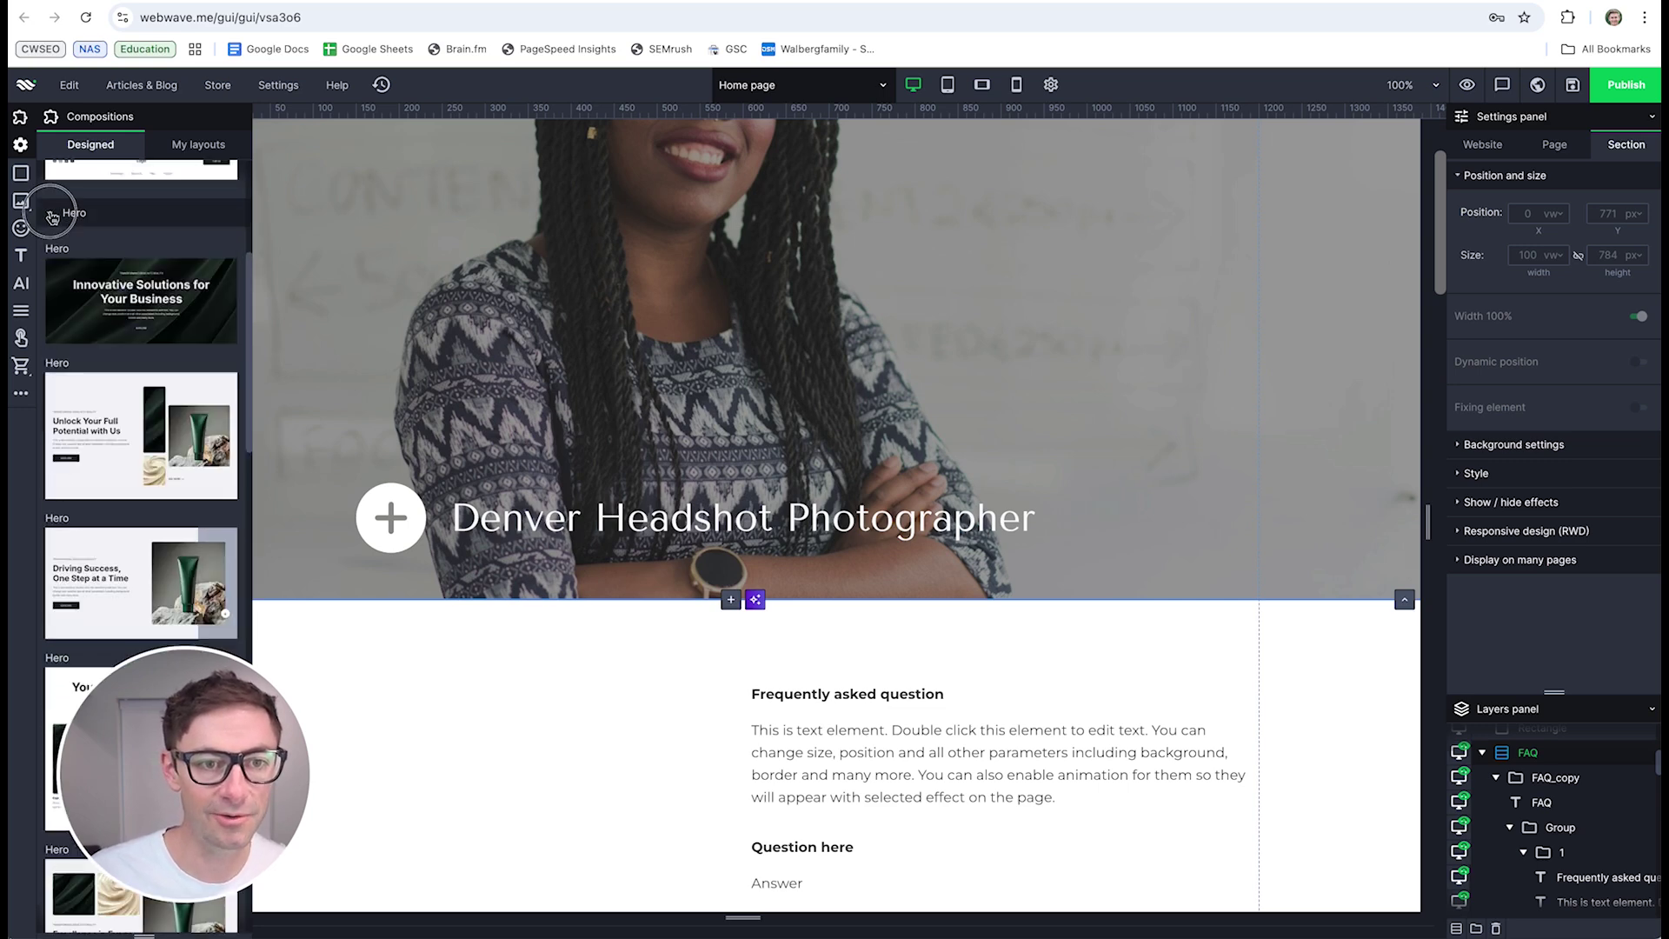
click(61, 212)
click(87, 242)
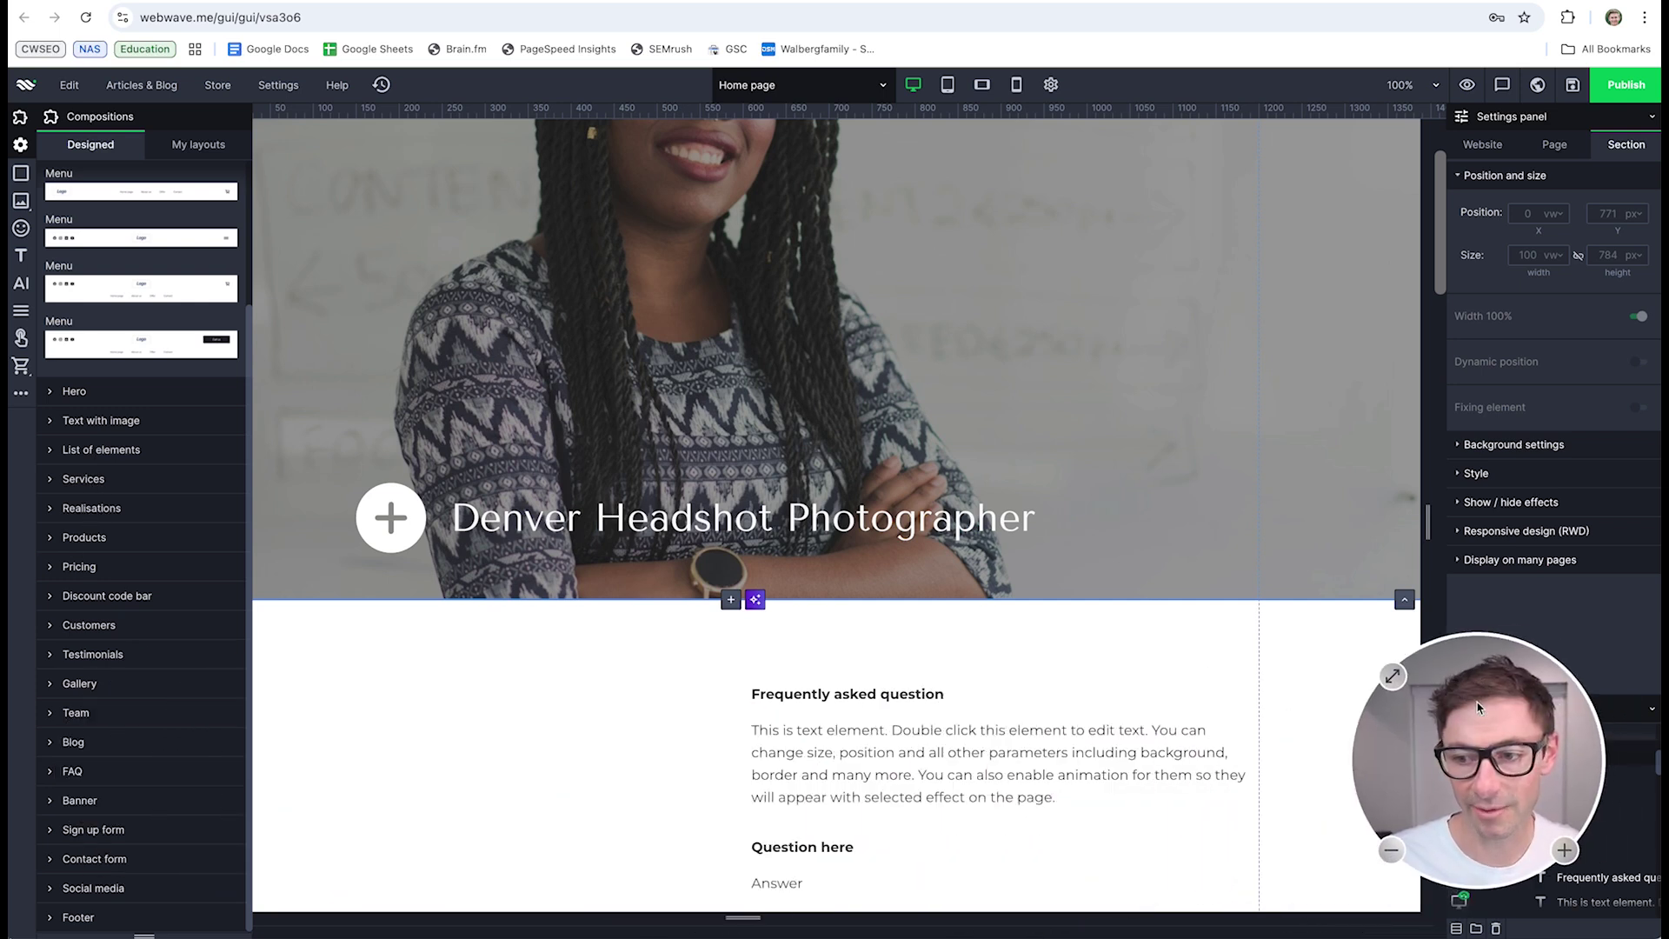
click(52, 514)
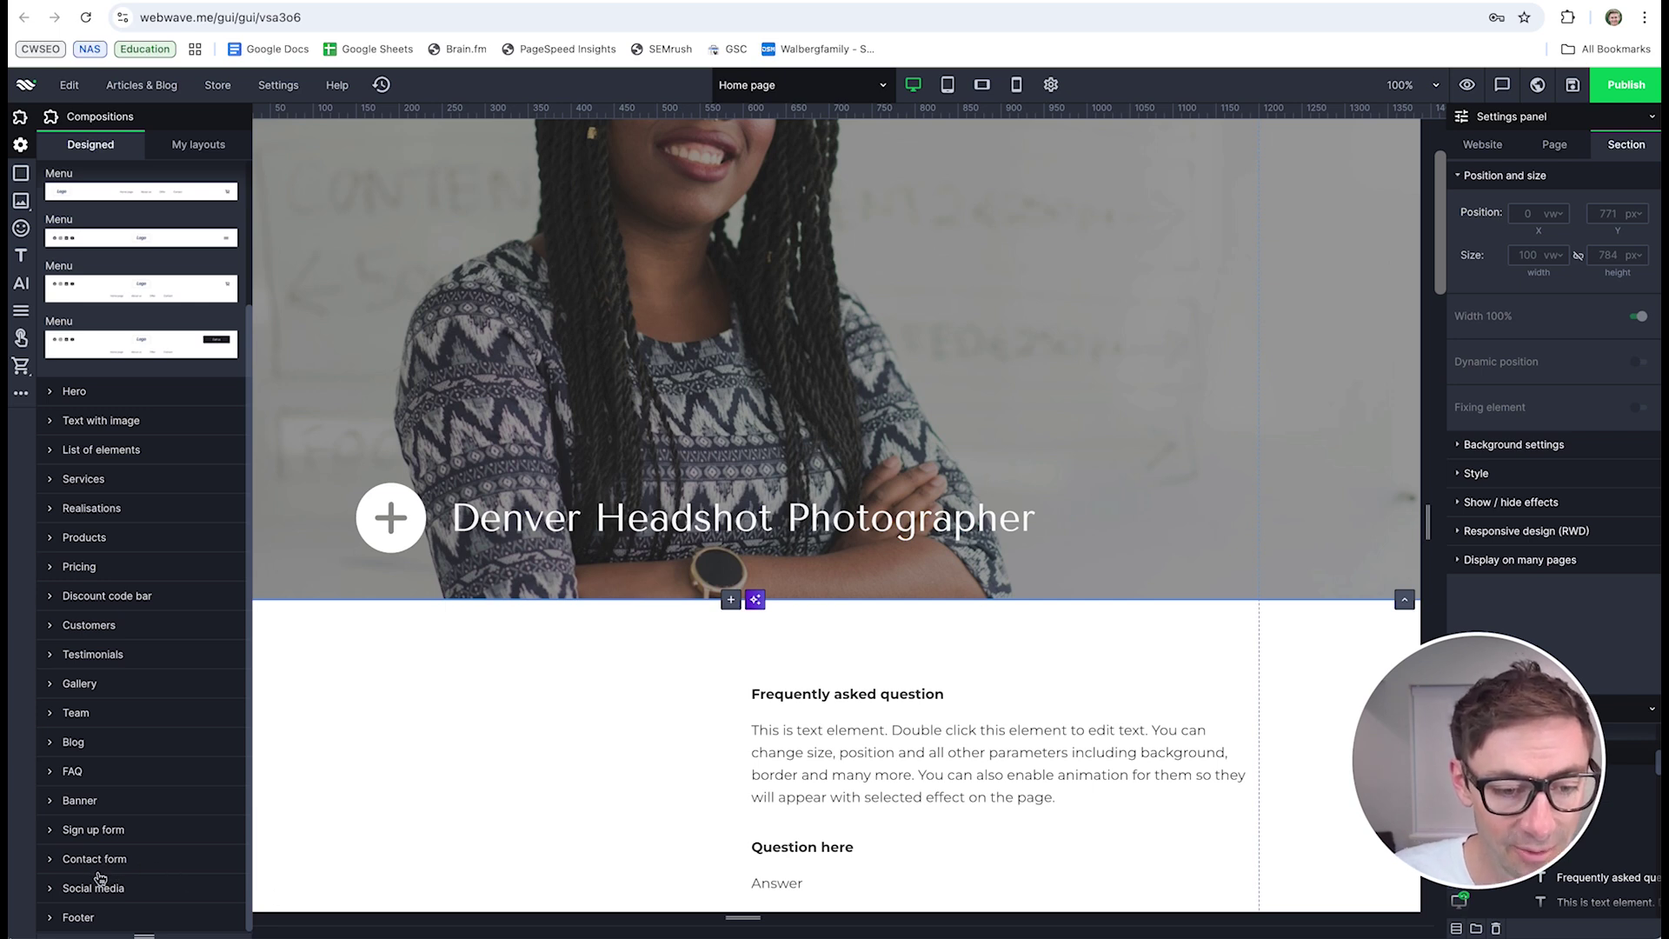
click(84, 659)
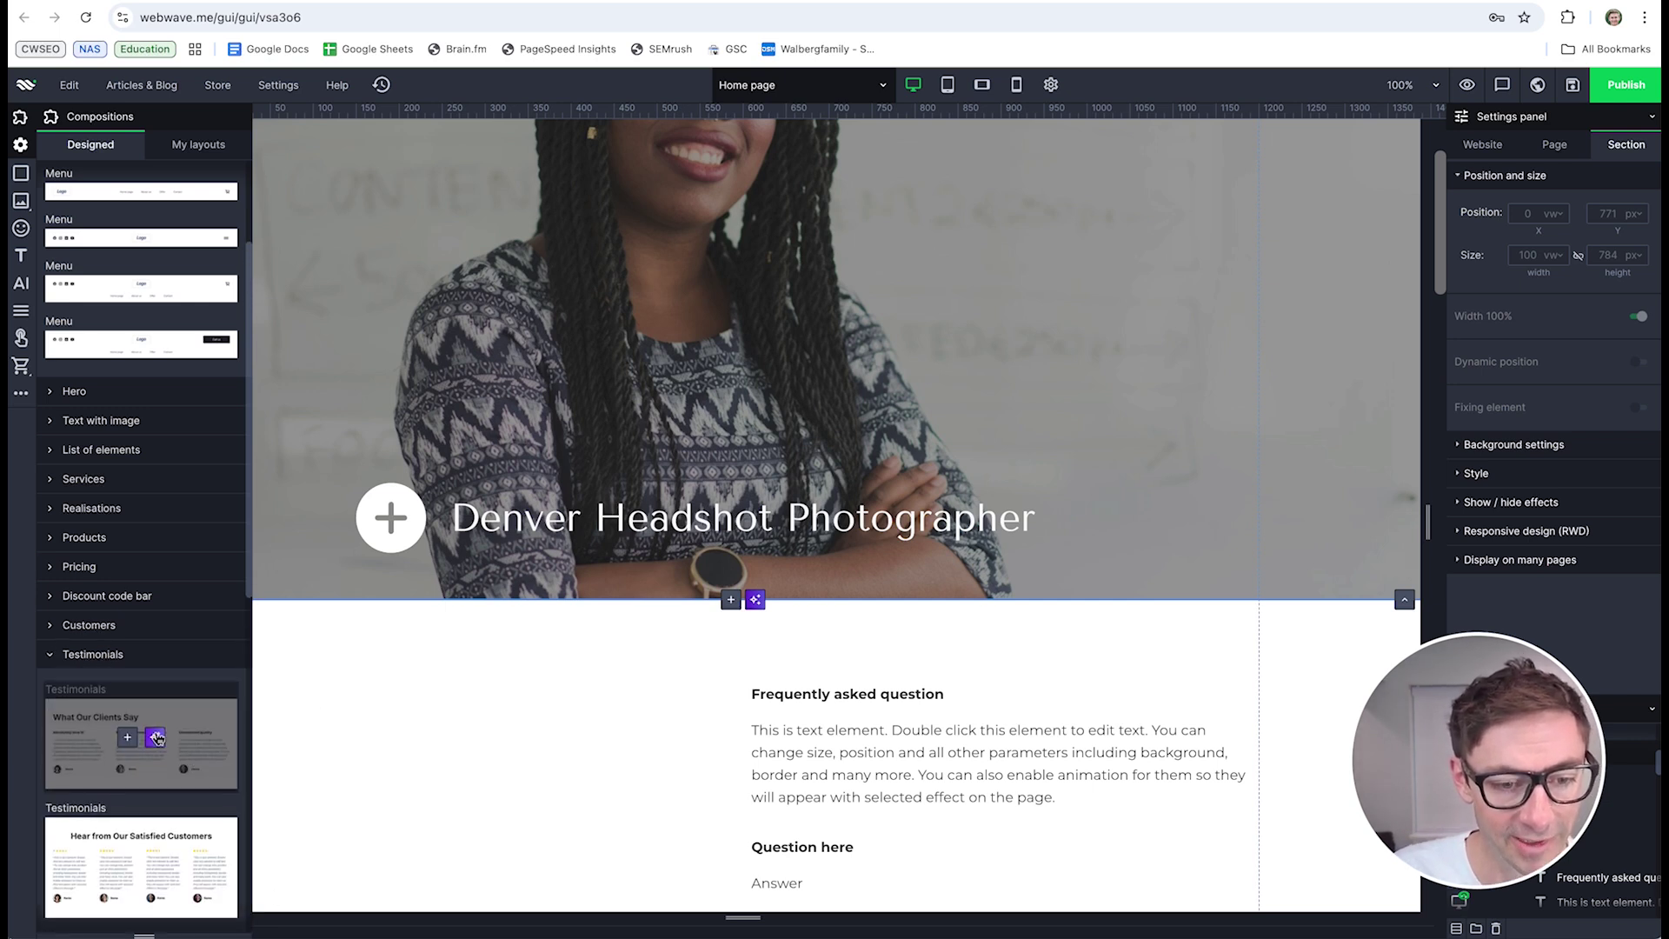
scroll(135, 754, down, 5)
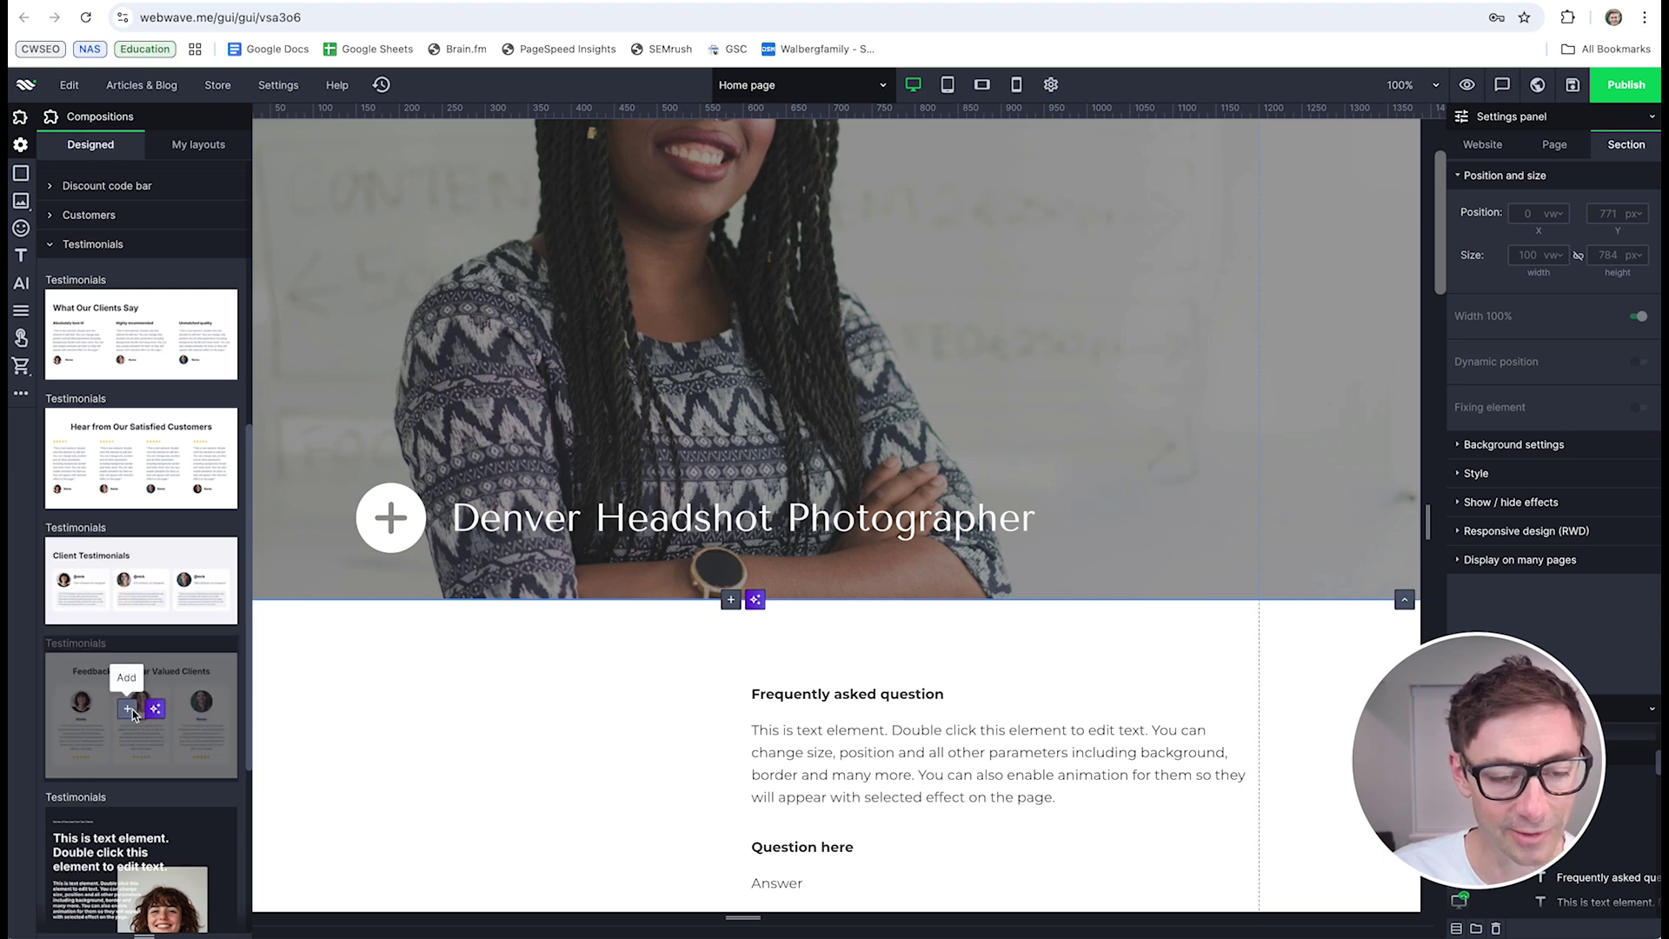
Step: Add the 'Feedback from Our Valued Clients' testimonials layout and remove its grey background
click(128, 709)
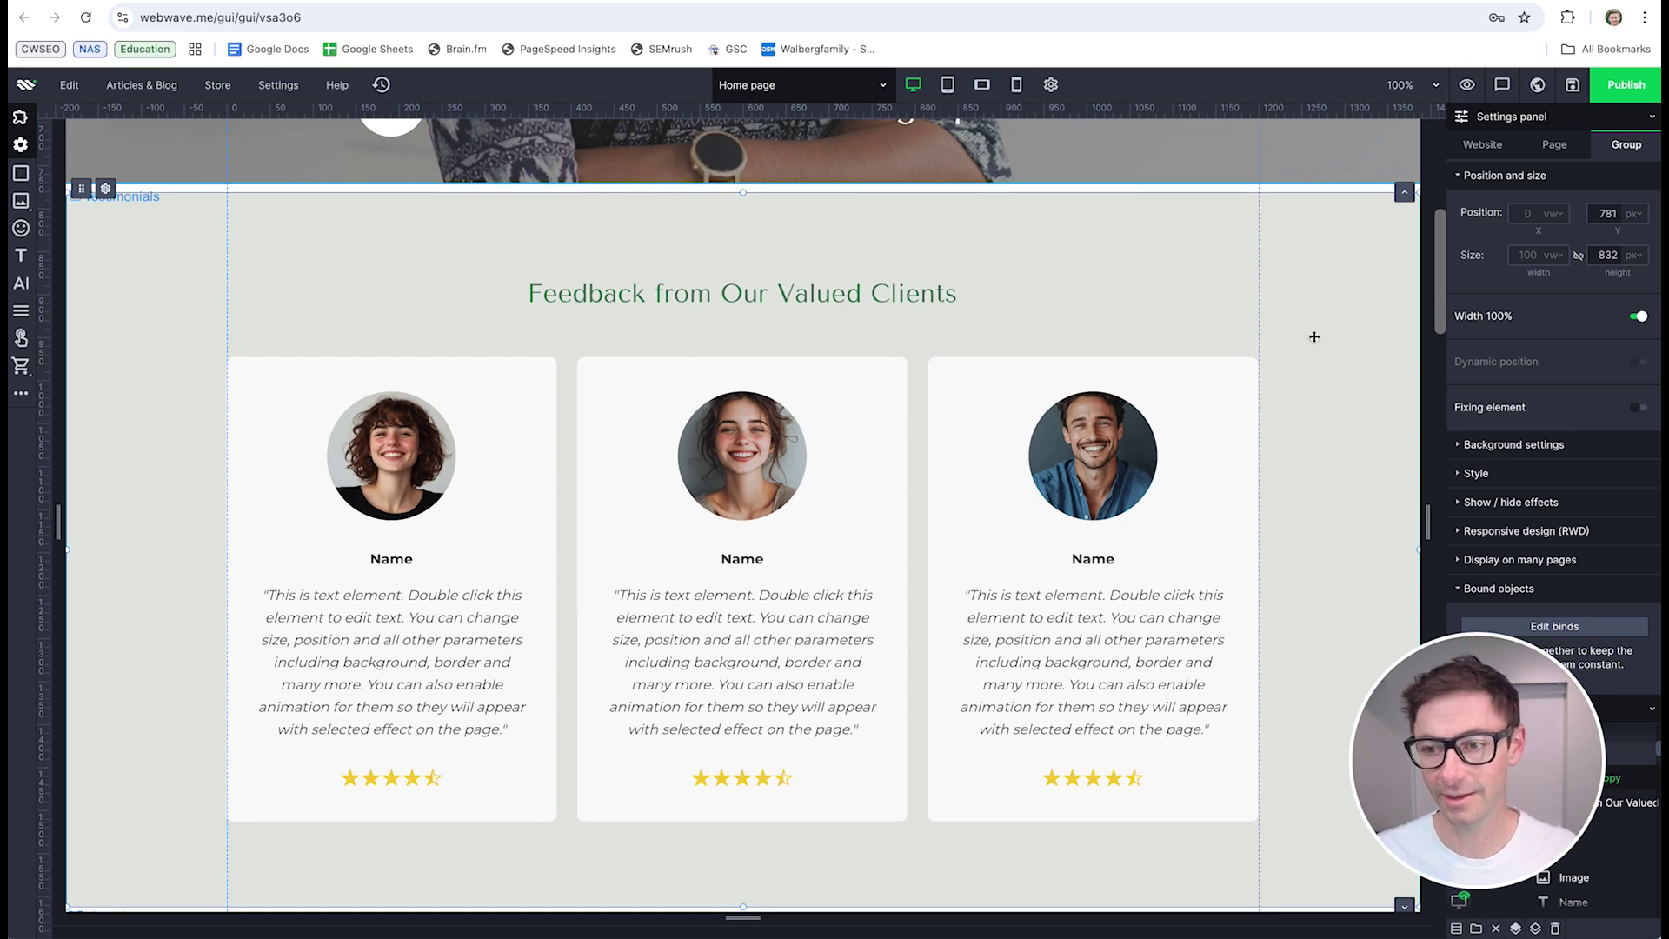
click(1514, 446)
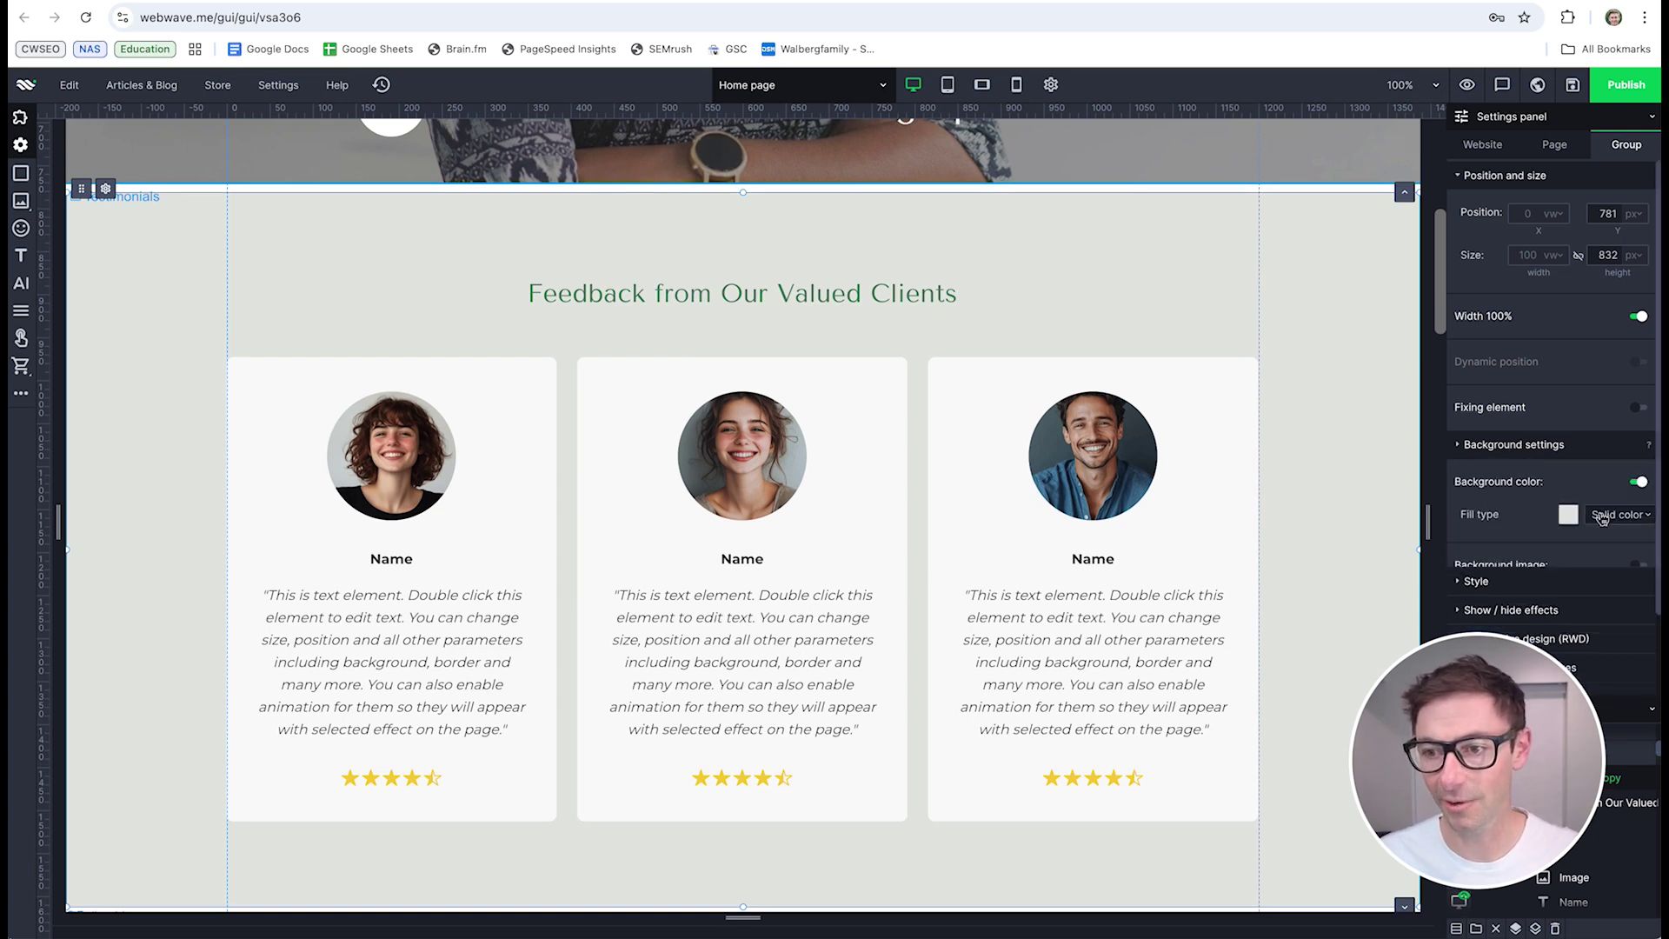
click(1641, 483)
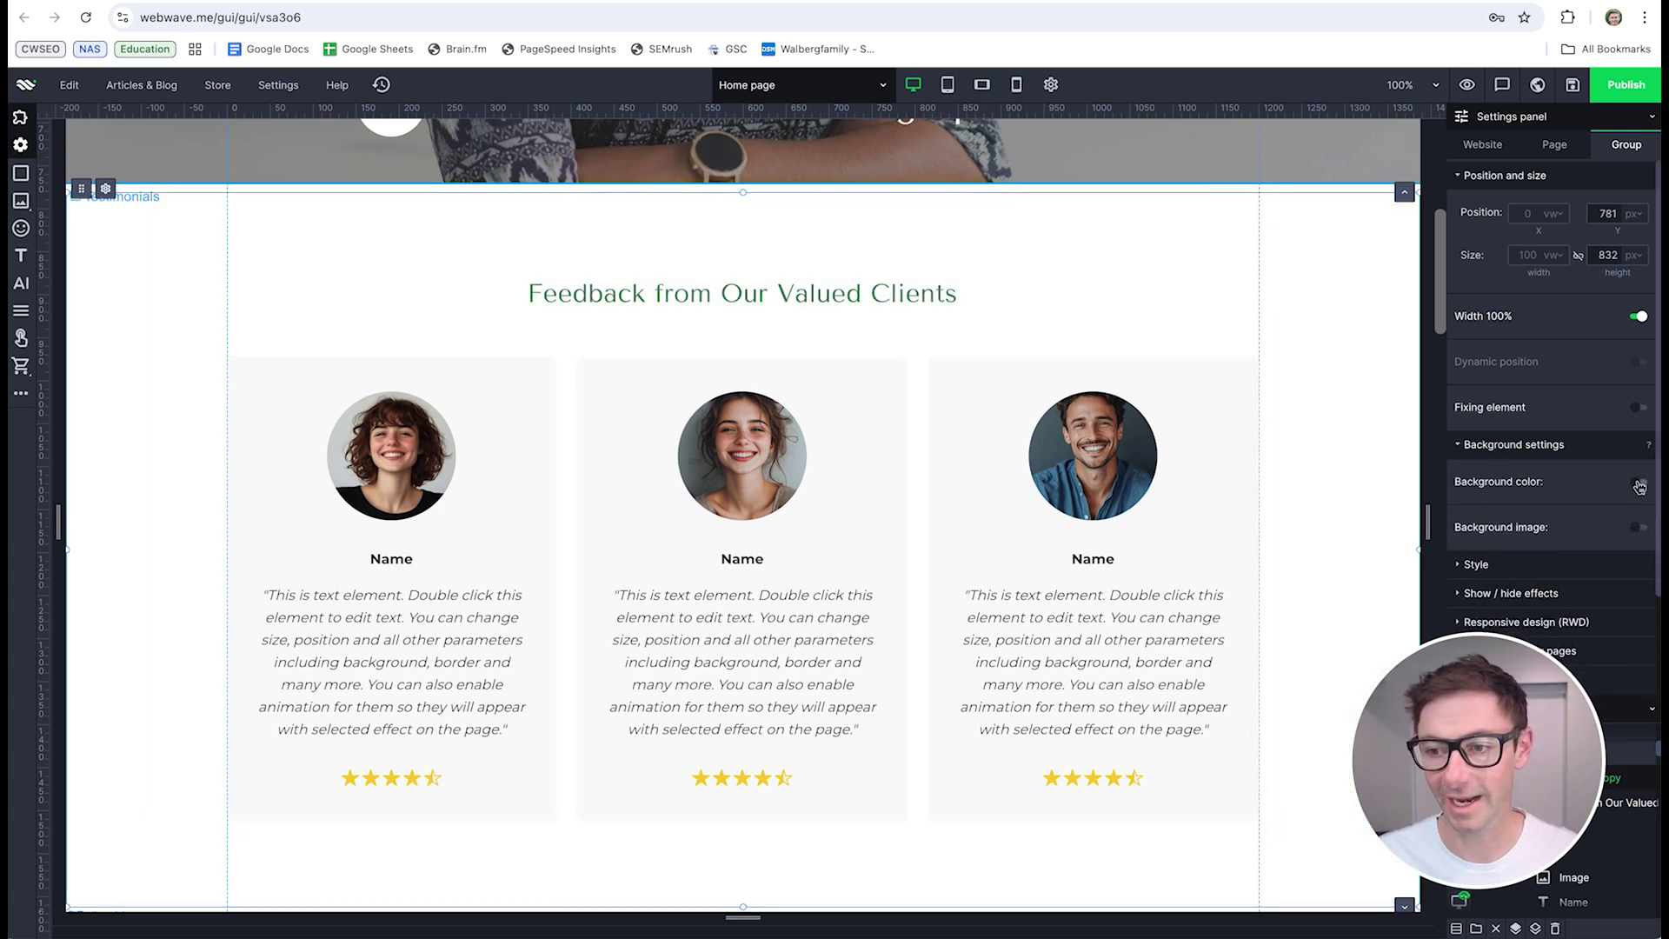
click(1640, 484)
click(1639, 482)
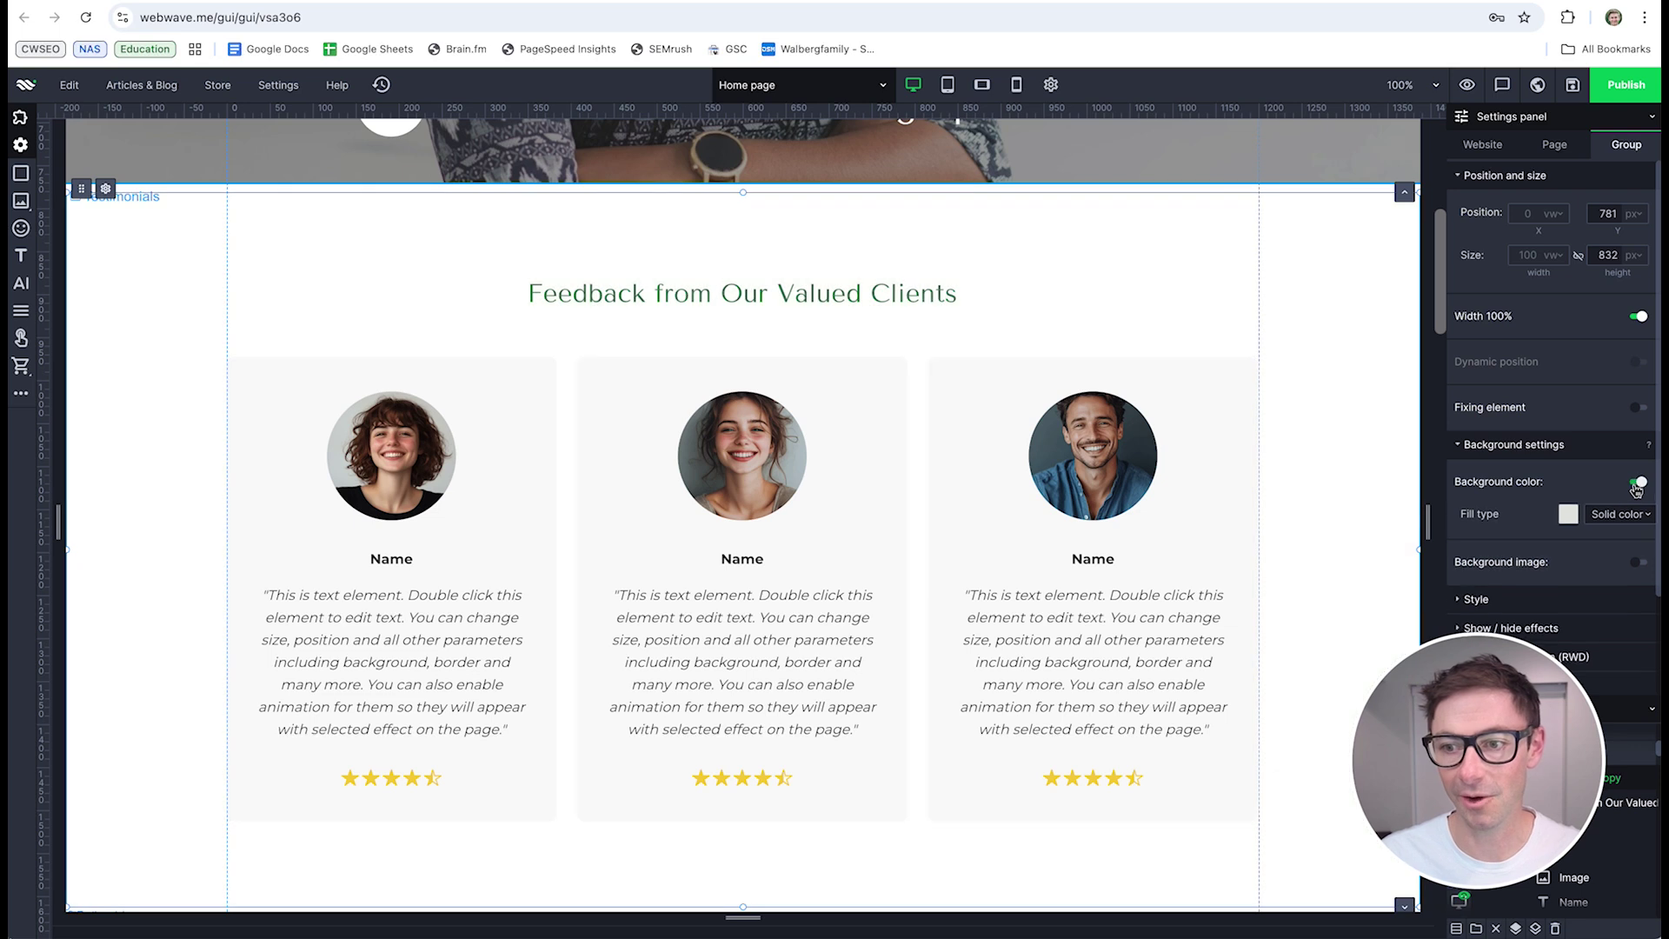
Step: Select the row of three testimonial cards and nudge its position
click(779, 445)
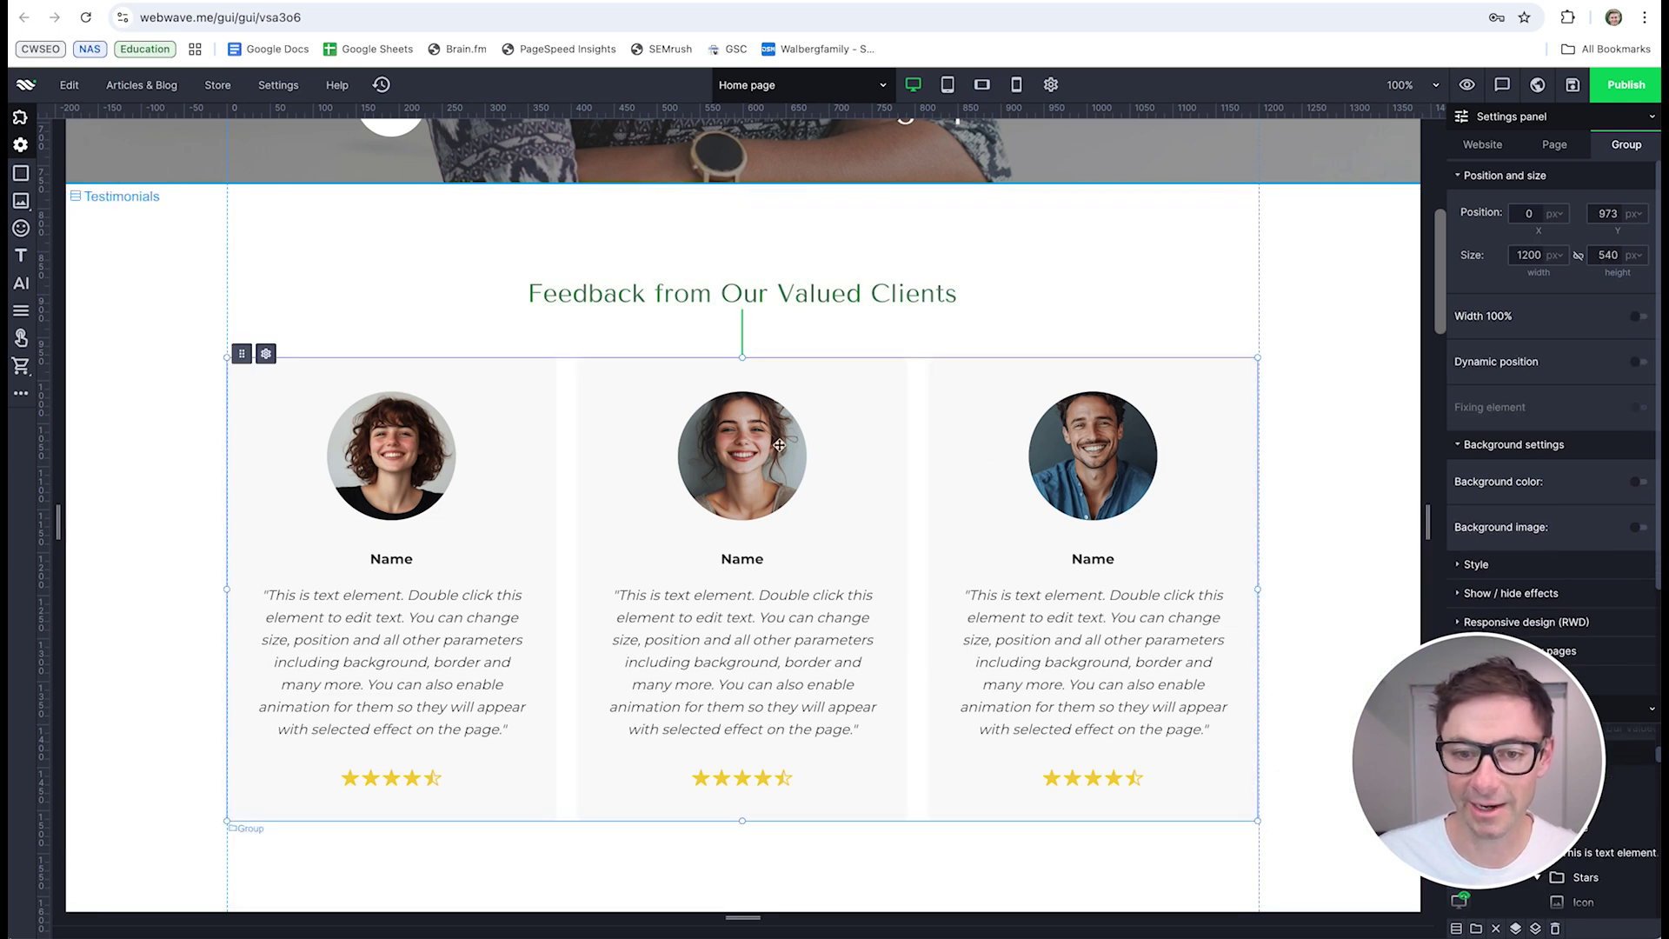
click(773, 481)
click(1117, 463)
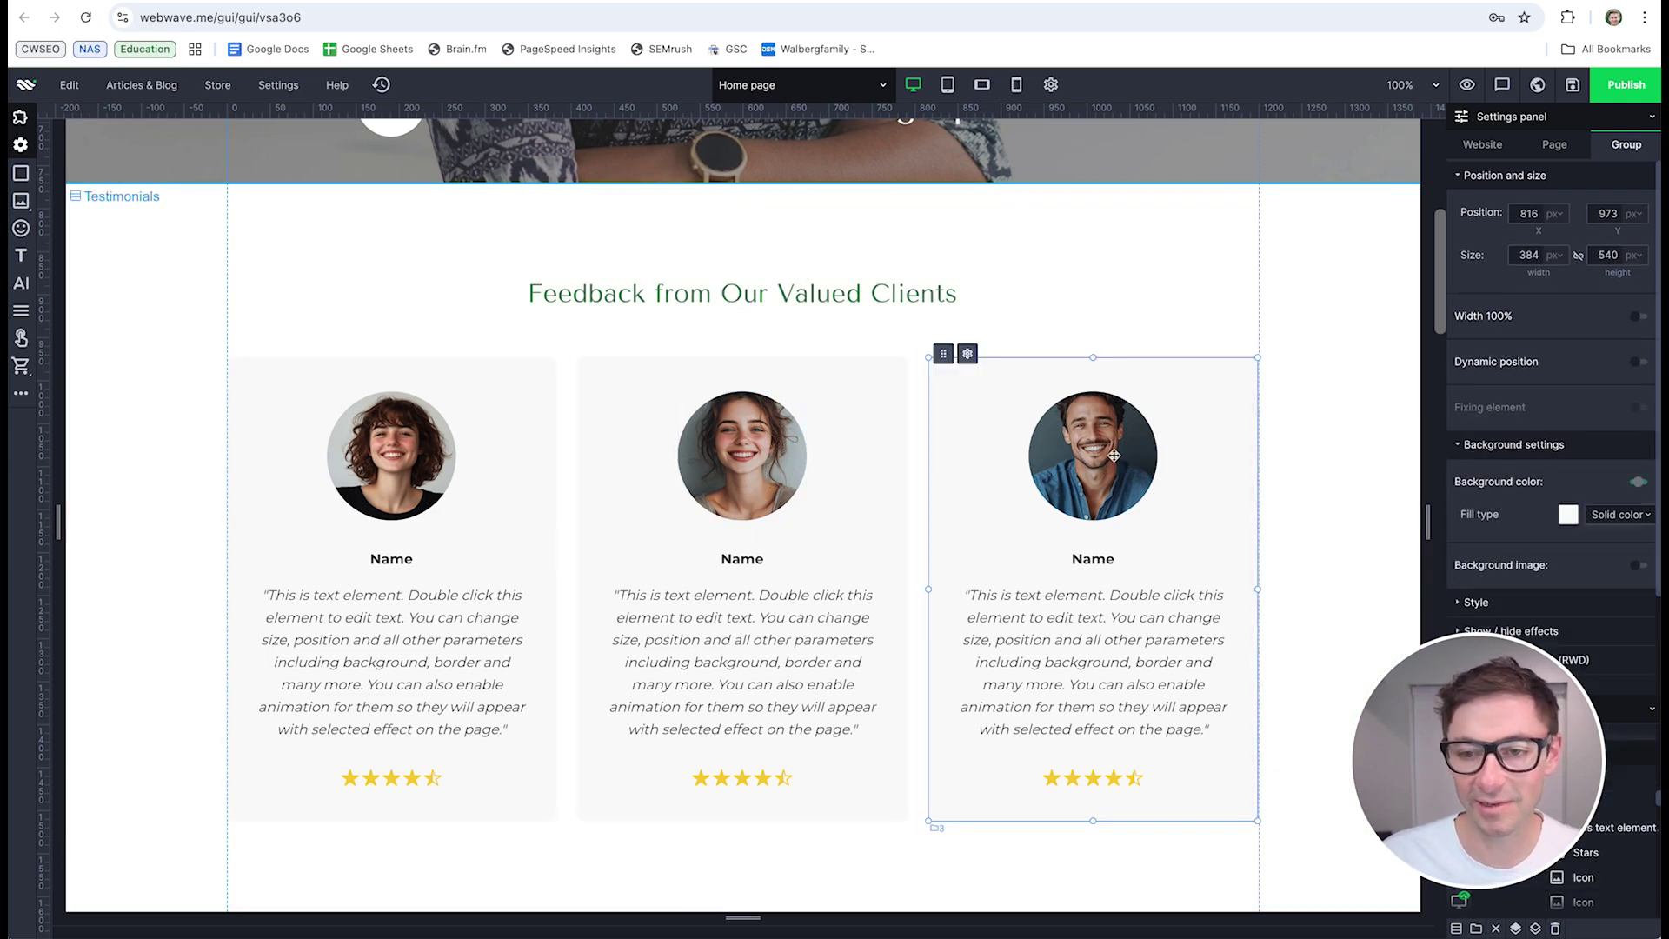
click(1107, 478)
click(1034, 346)
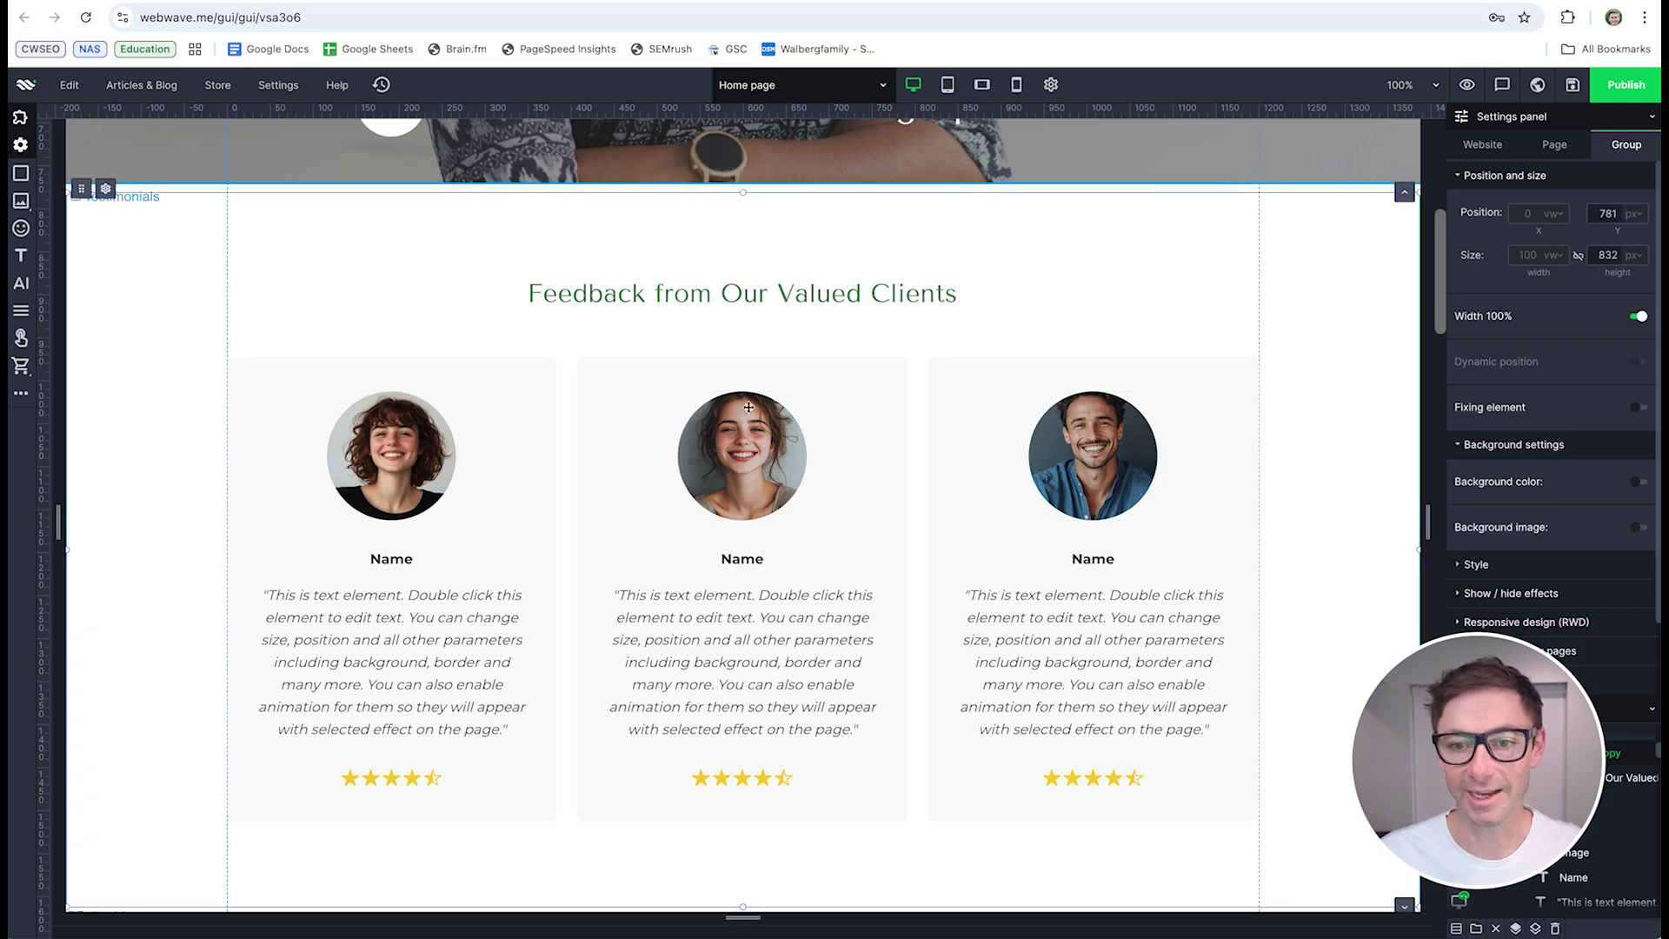
click(437, 378)
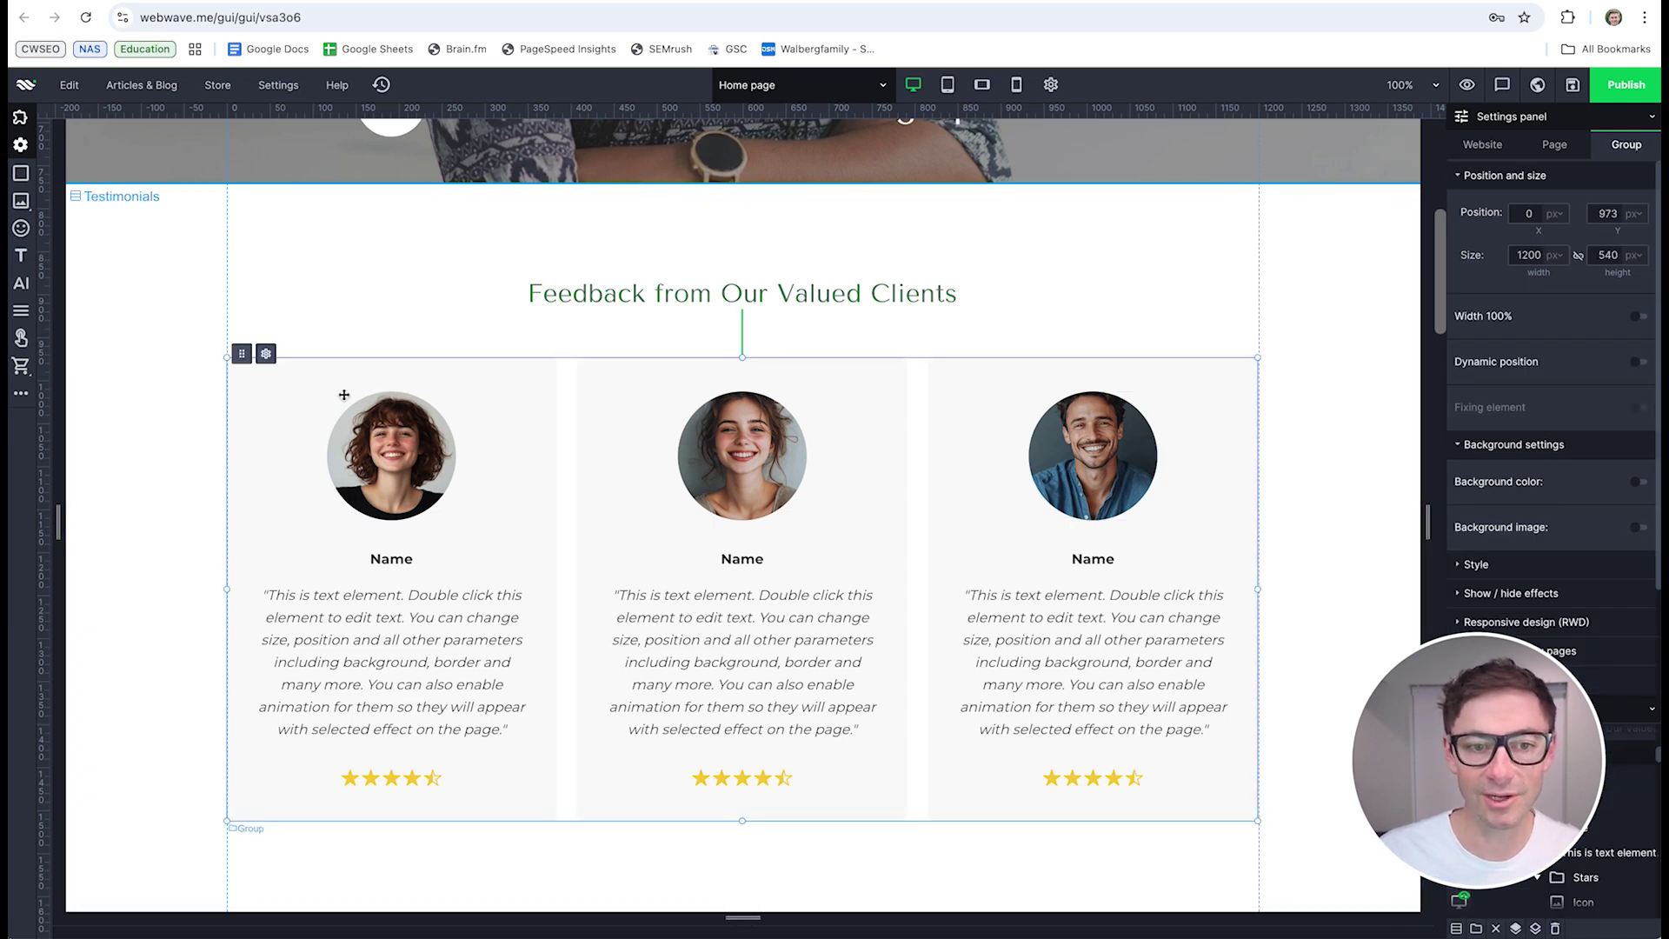
scroll(310, 364, down, 1)
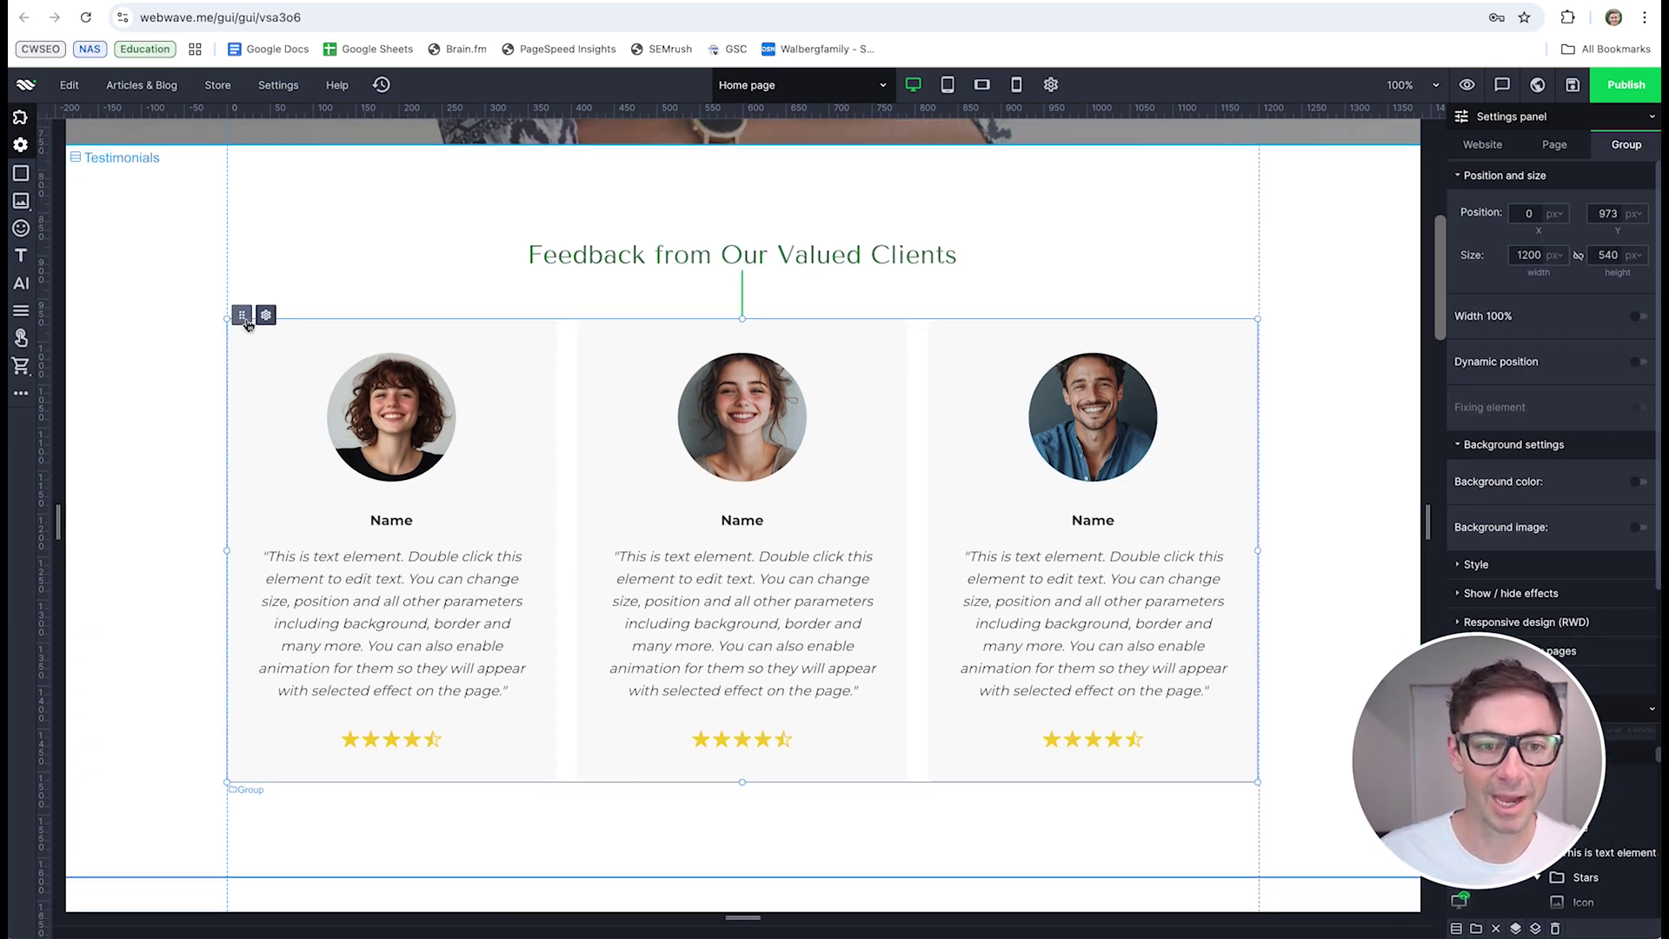
mouse_move(242, 315)
mouse_down()
mouse_move(252, 380)
mouse_move(255, 303)
mouse_up()
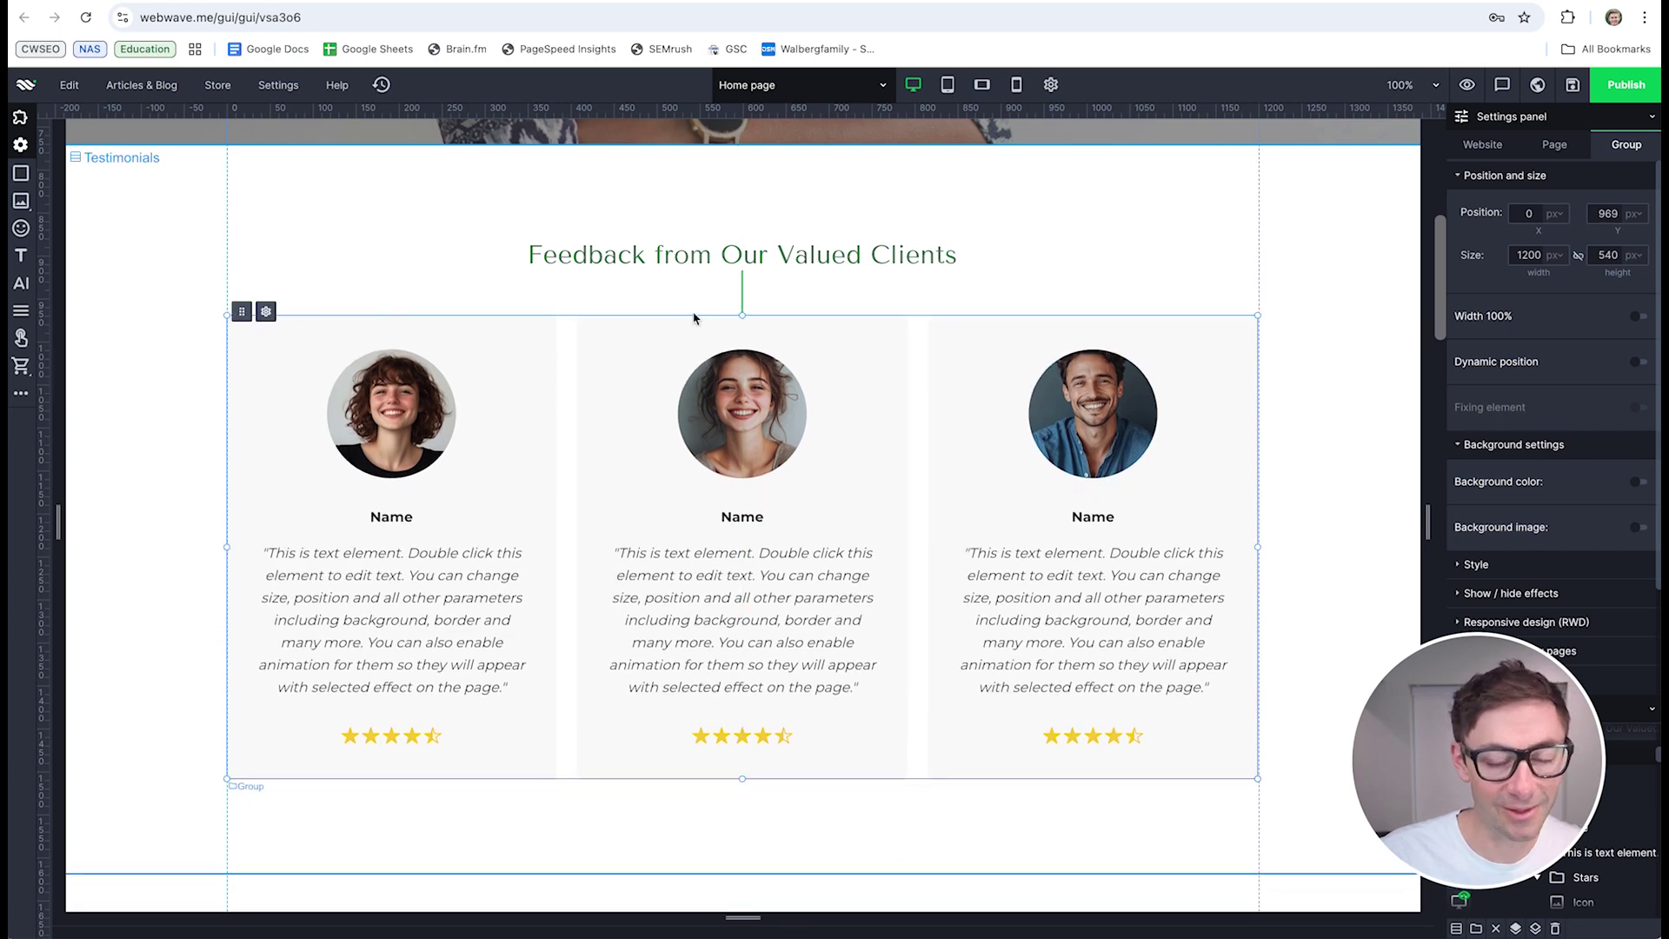
Step: Shift the heading and cards down and adjust where the Testimonials section ends
click(879, 256)
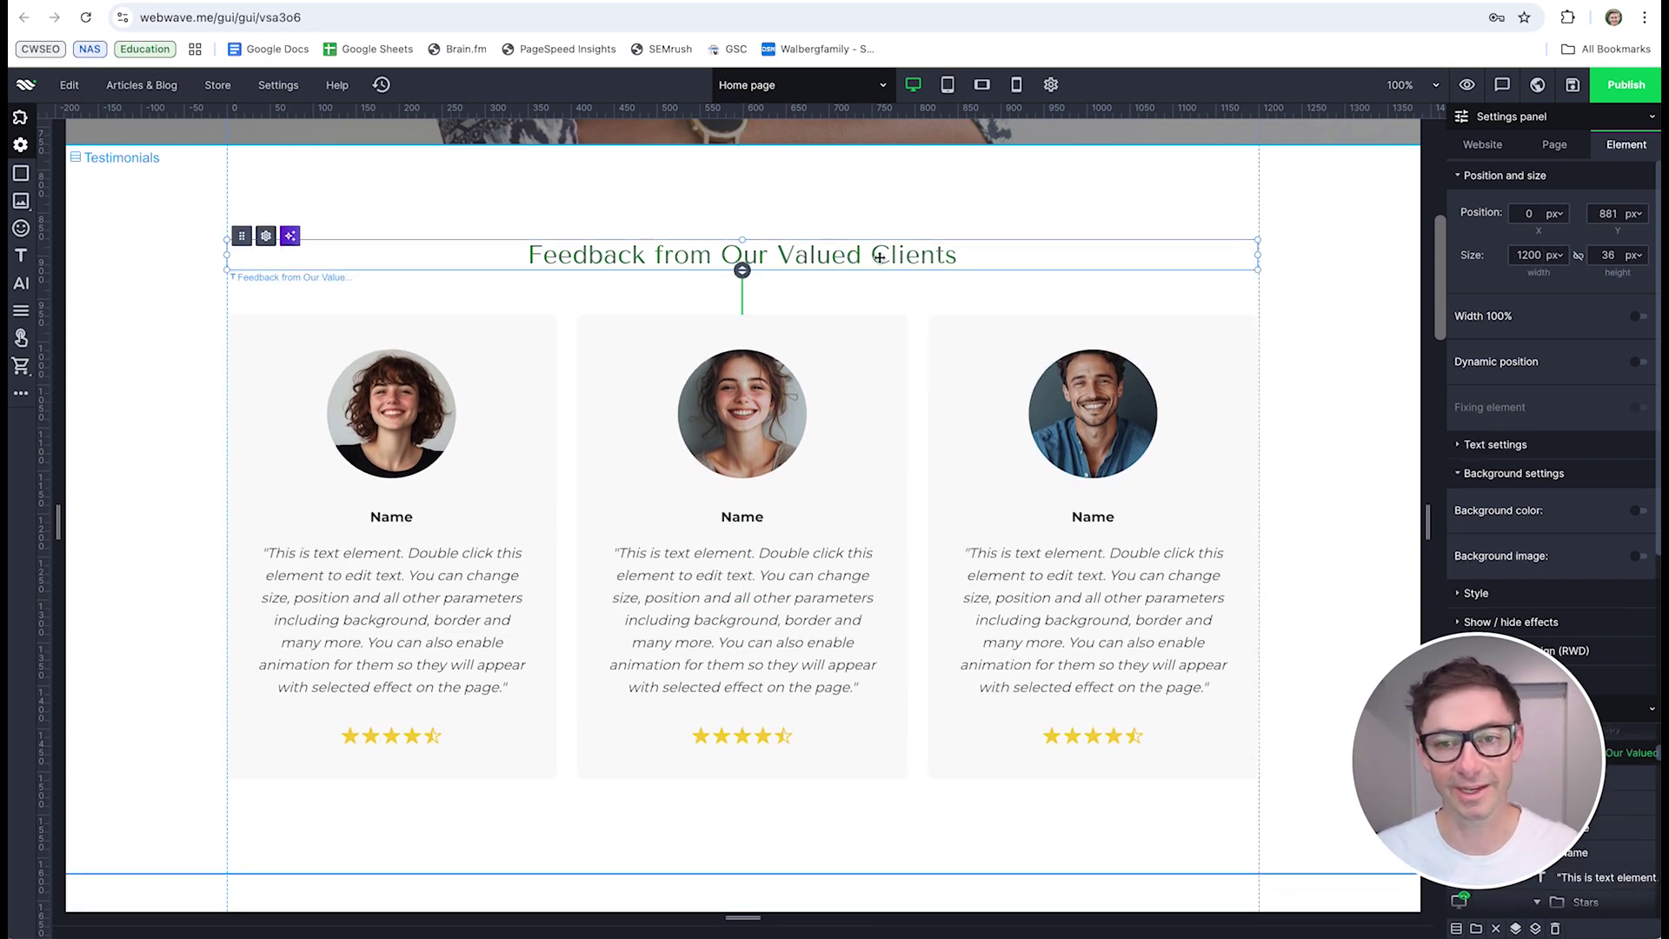
mouse_move(902, 254)
mouse_down()
mouse_move(905, 402)
mouse_move(887, 231)
mouse_up()
scroll(969, 622, down, 3)
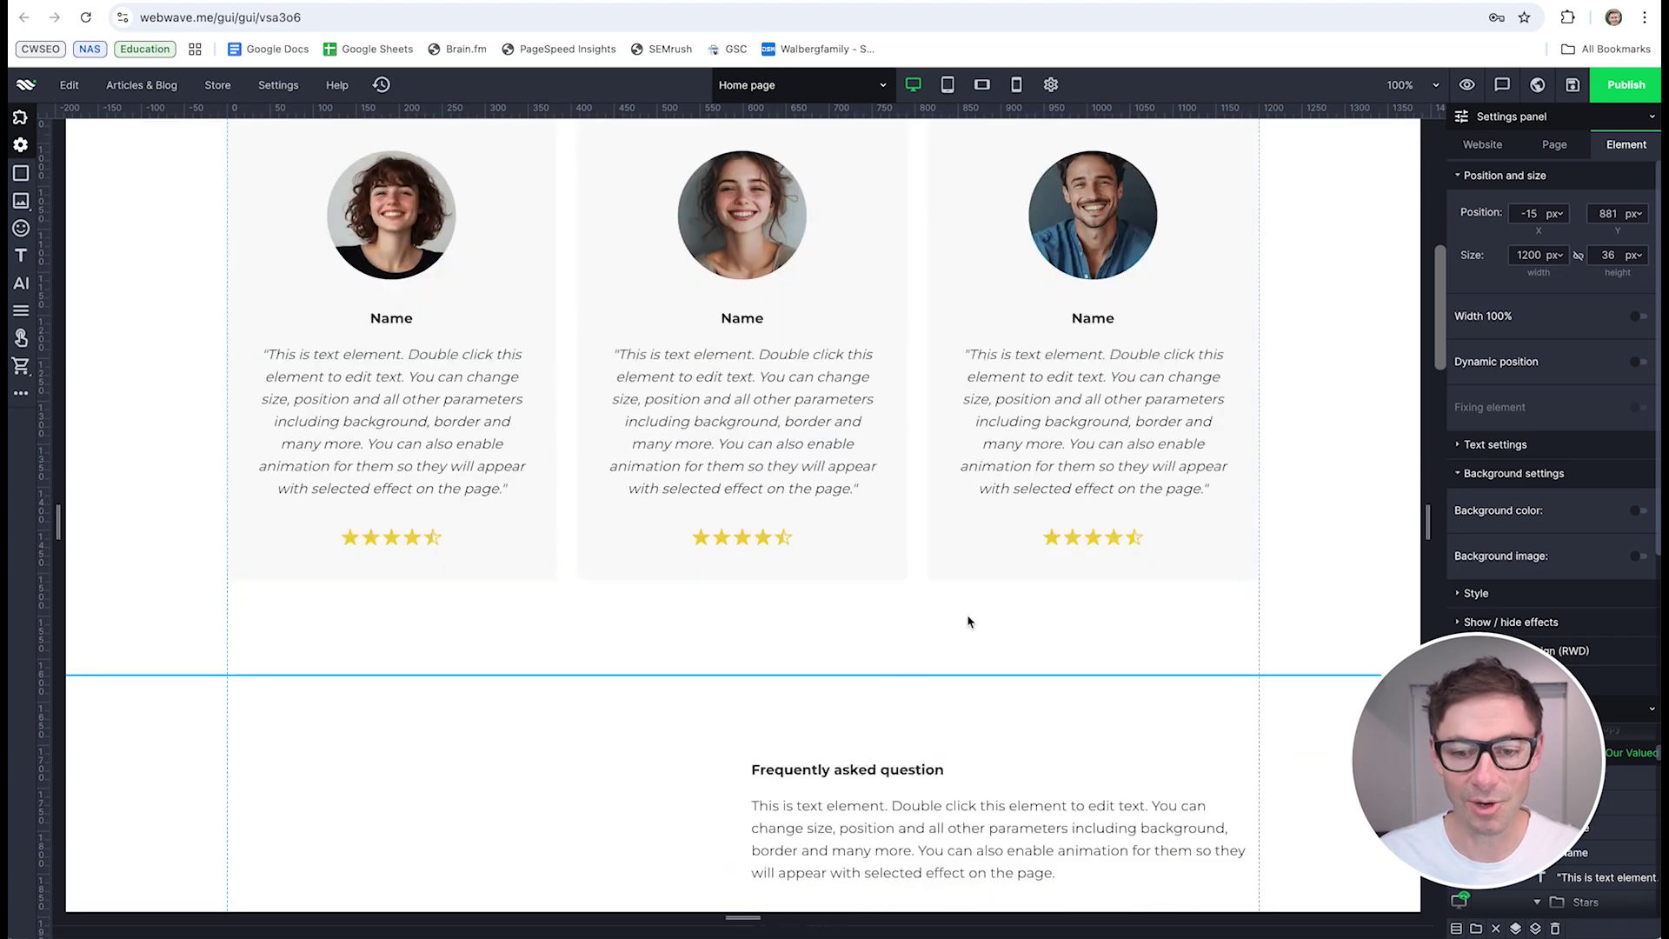
mouse_move(871, 675)
mouse_down()
mouse_move(869, 730)
mouse_move(867, 687)
mouse_up()
scroll(965, 528, down, 2)
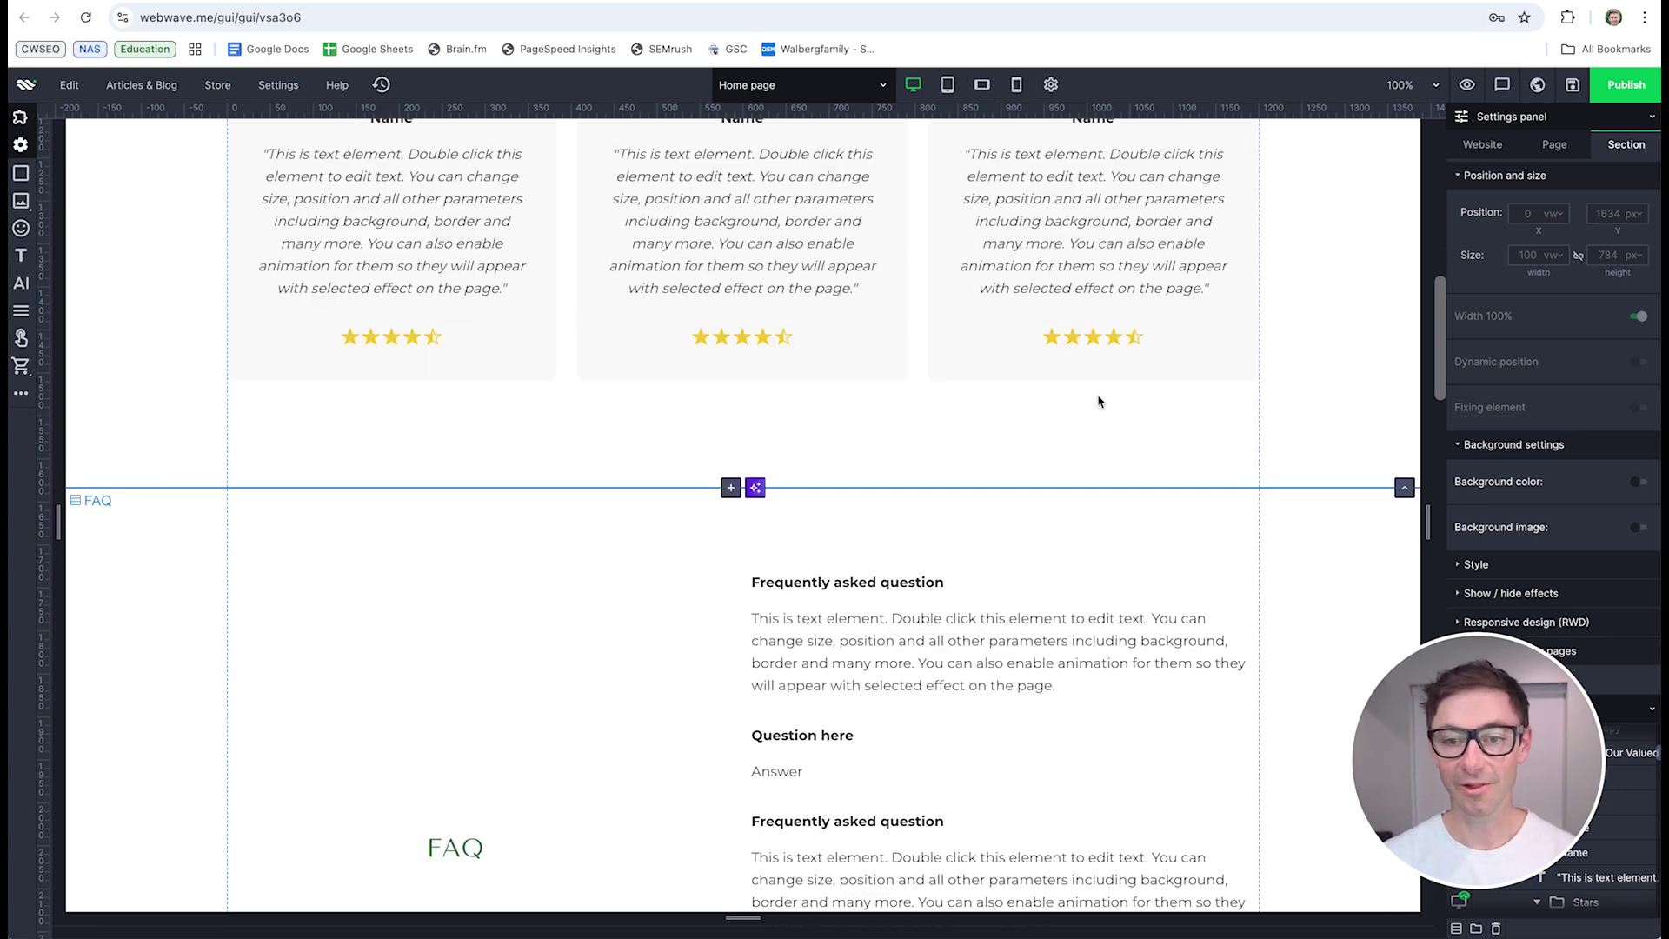
scroll(1098, 401, down, 10)
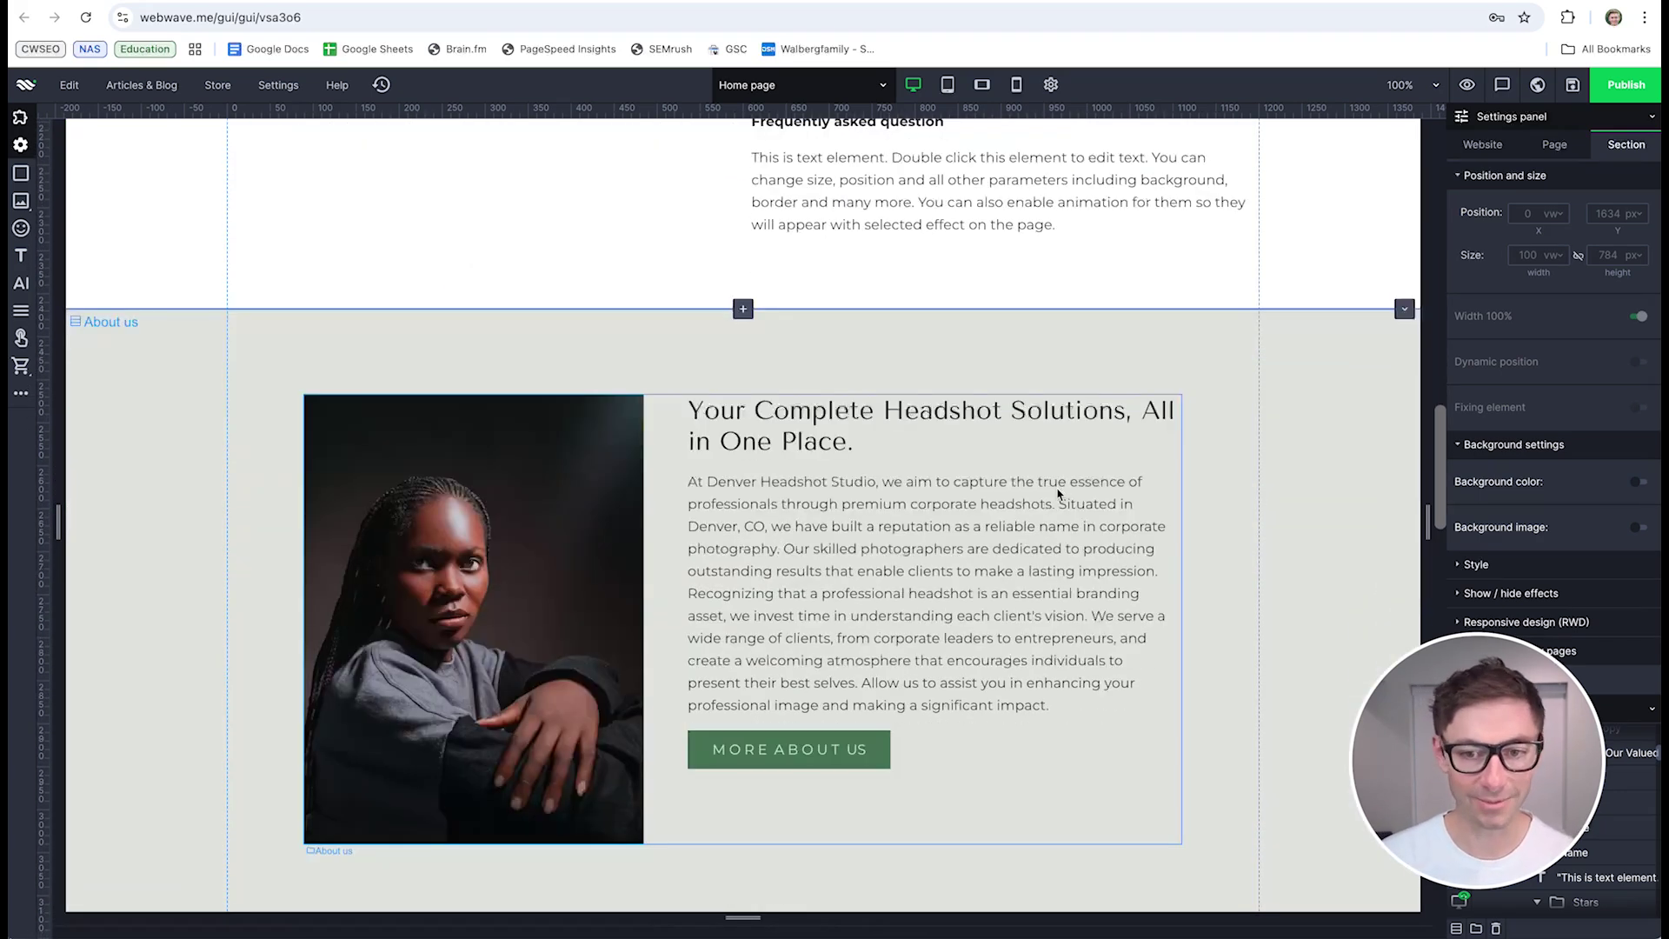
scroll(939, 538, down, 7)
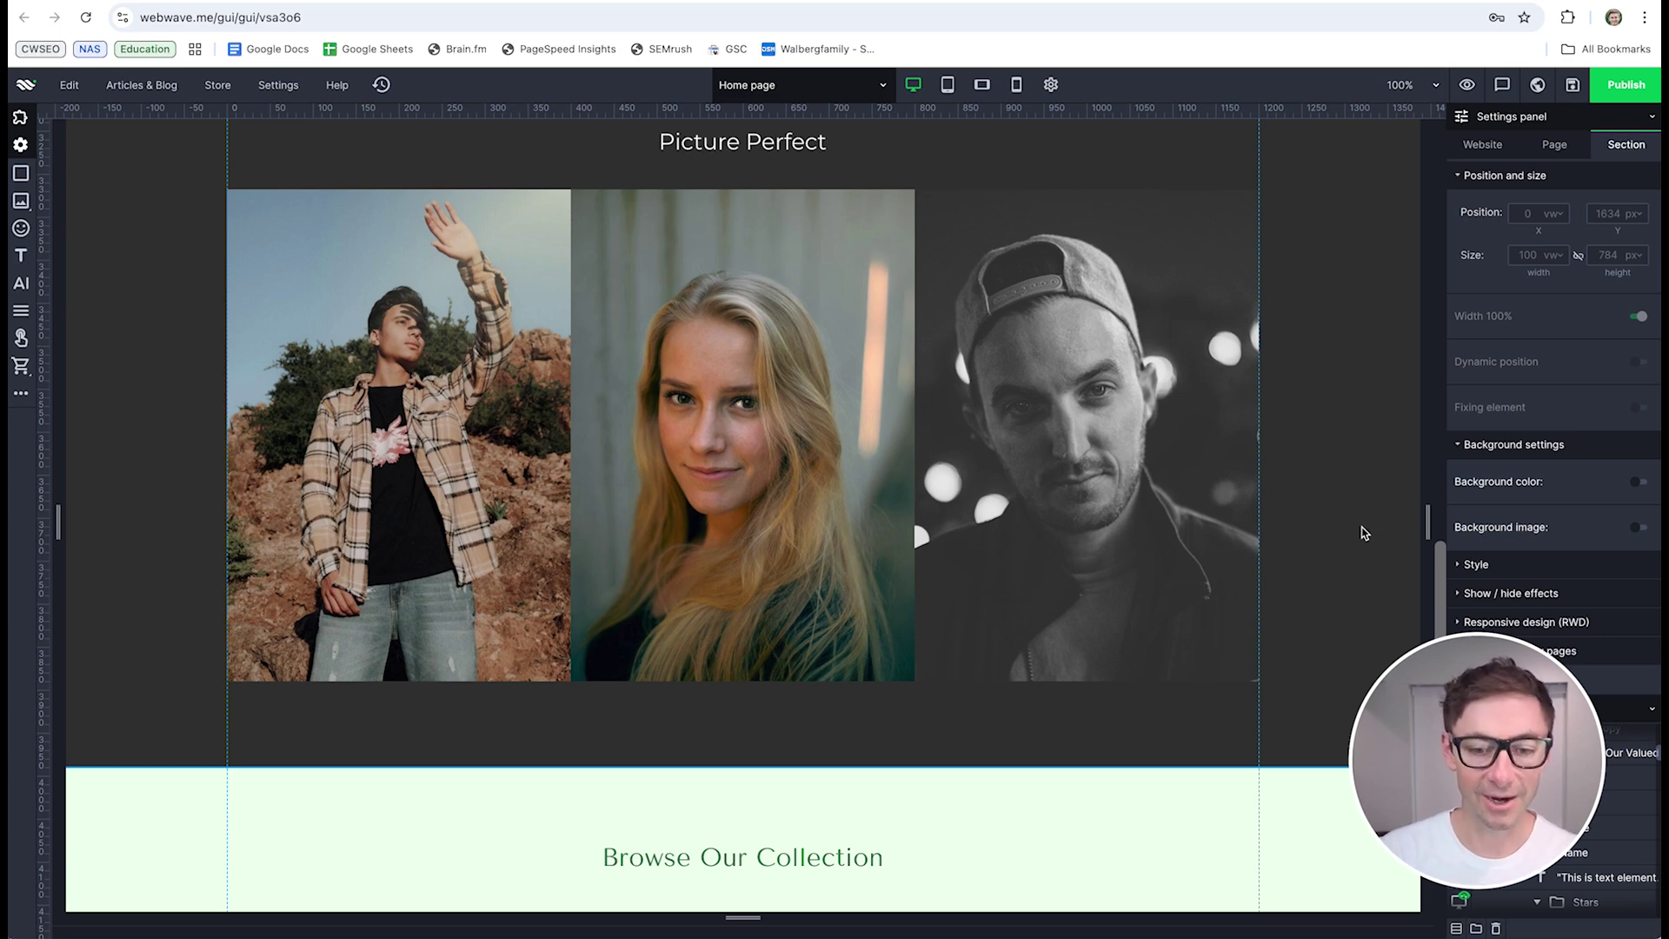
scroll(1290, 521, down, 1)
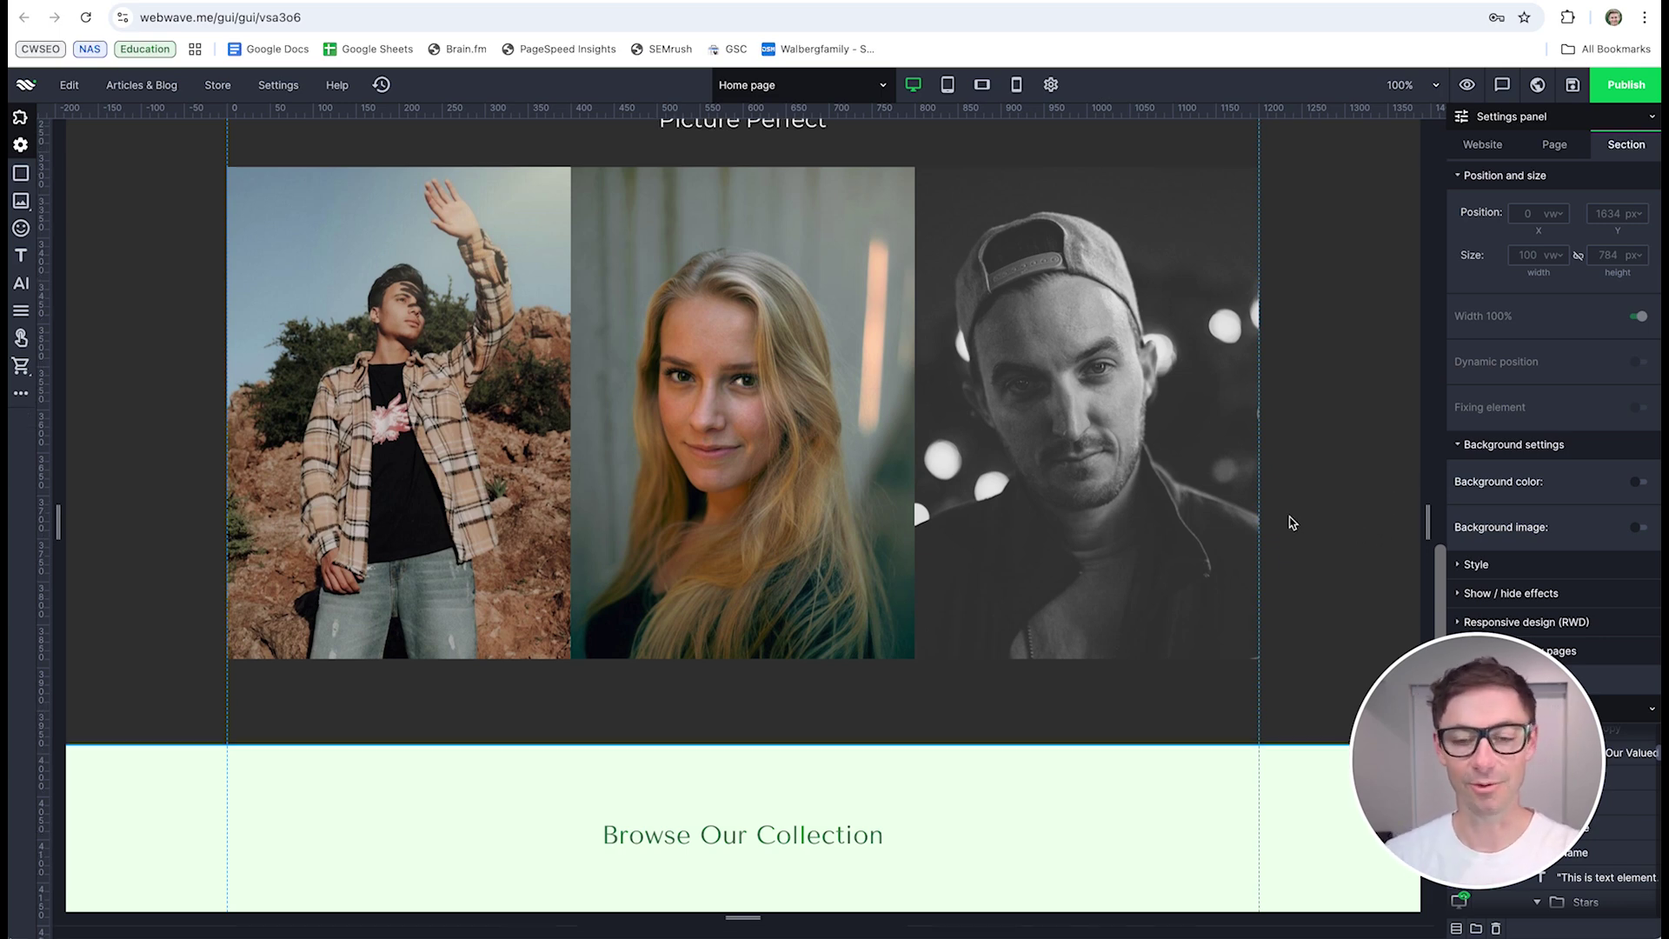
scroll(1290, 522, down, 10)
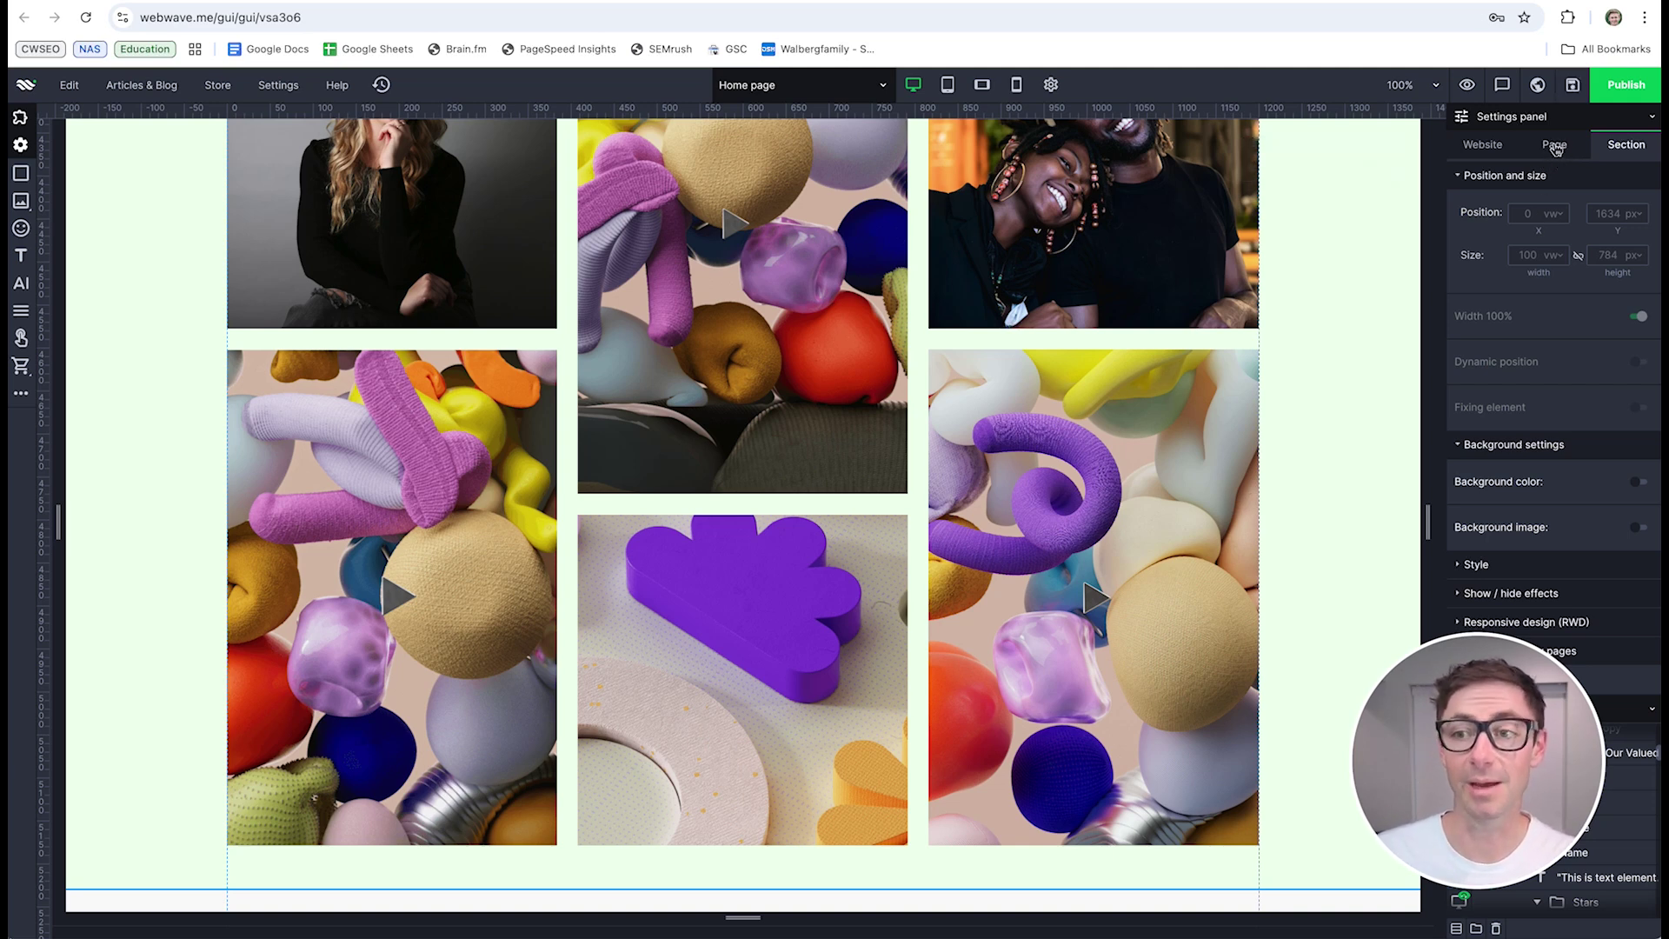
Step: Review the home page's SEO meta title and description, then view the Brand, Secondary and Neutral global colours
click(1555, 145)
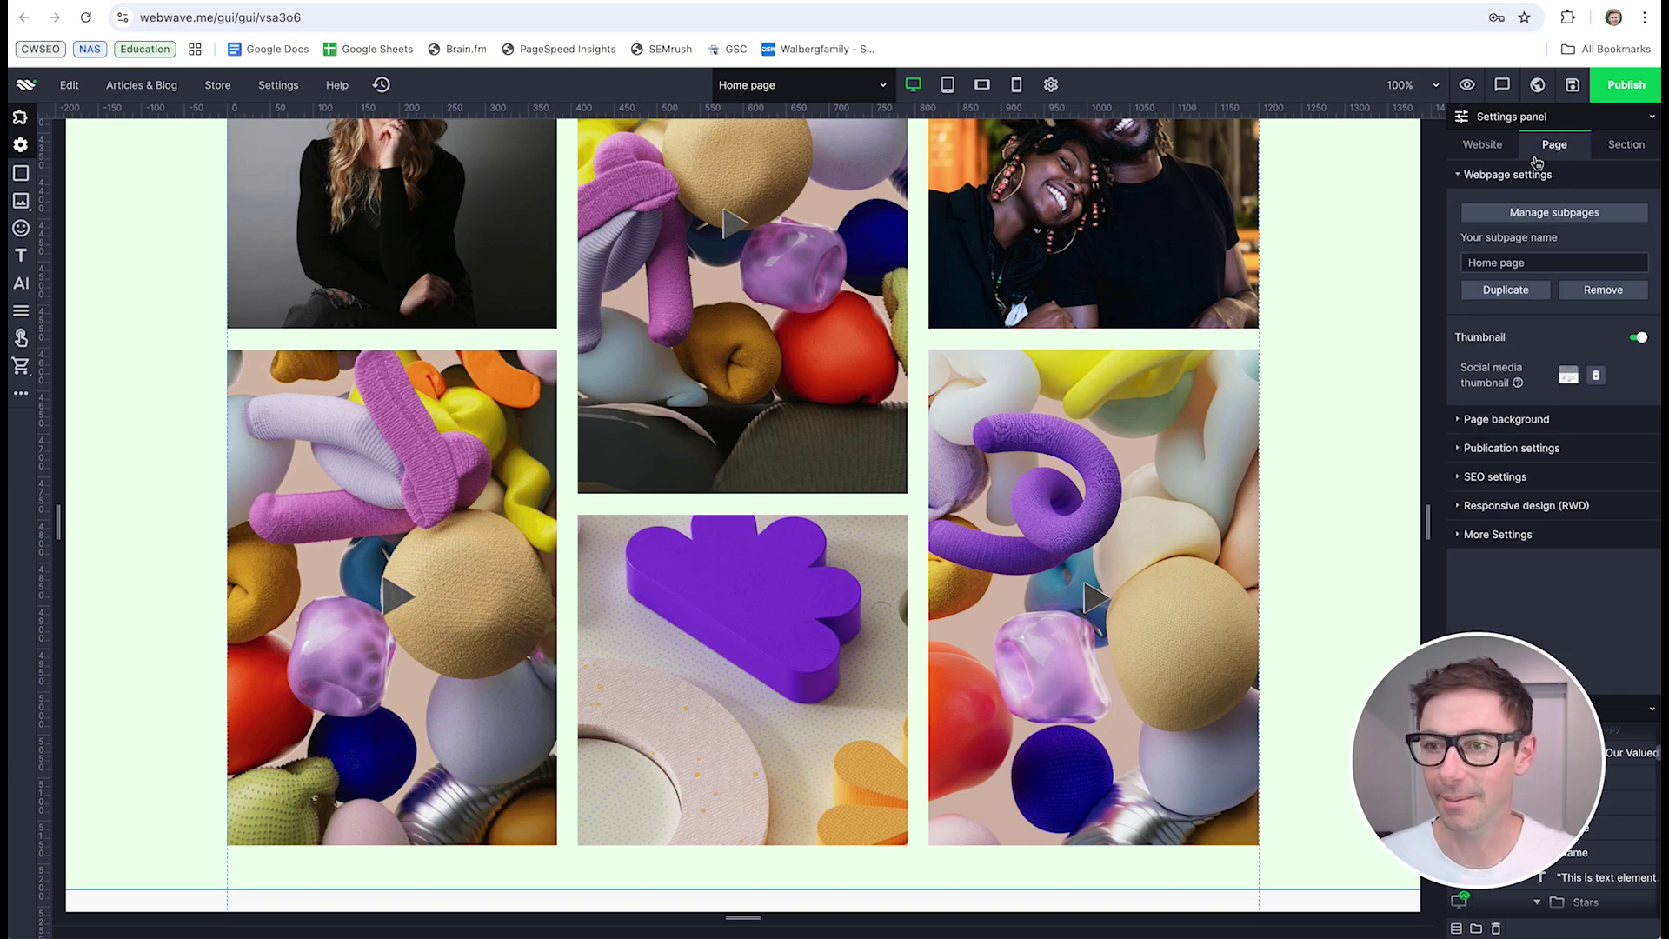
click(1484, 478)
click(1505, 495)
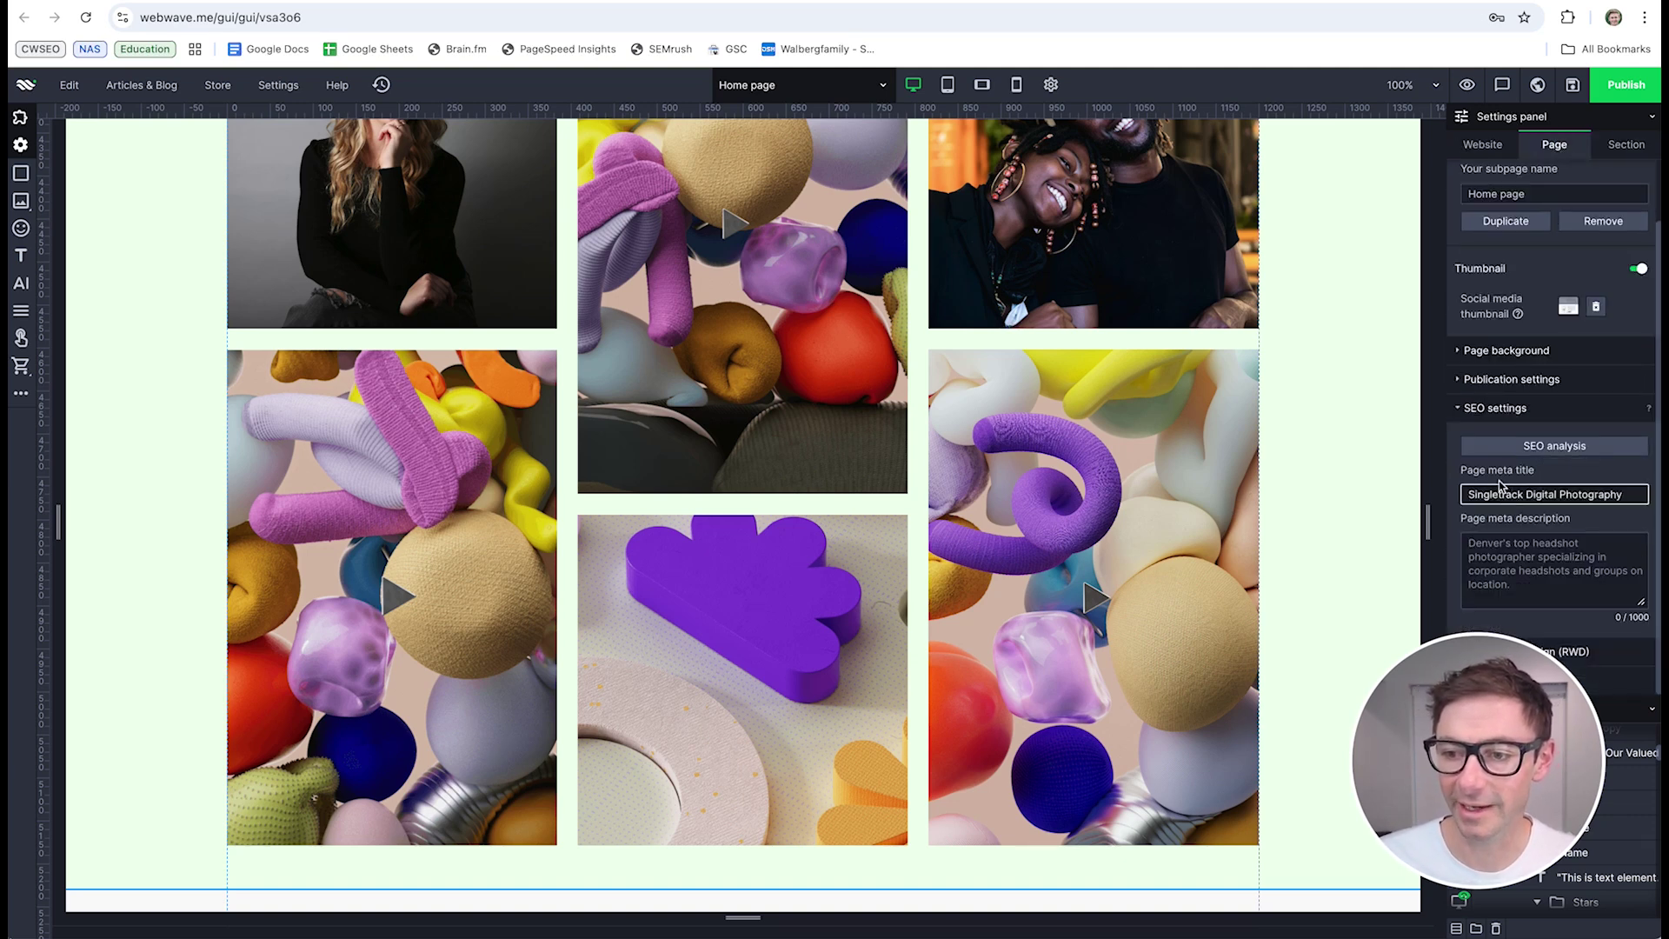
key(Tab)
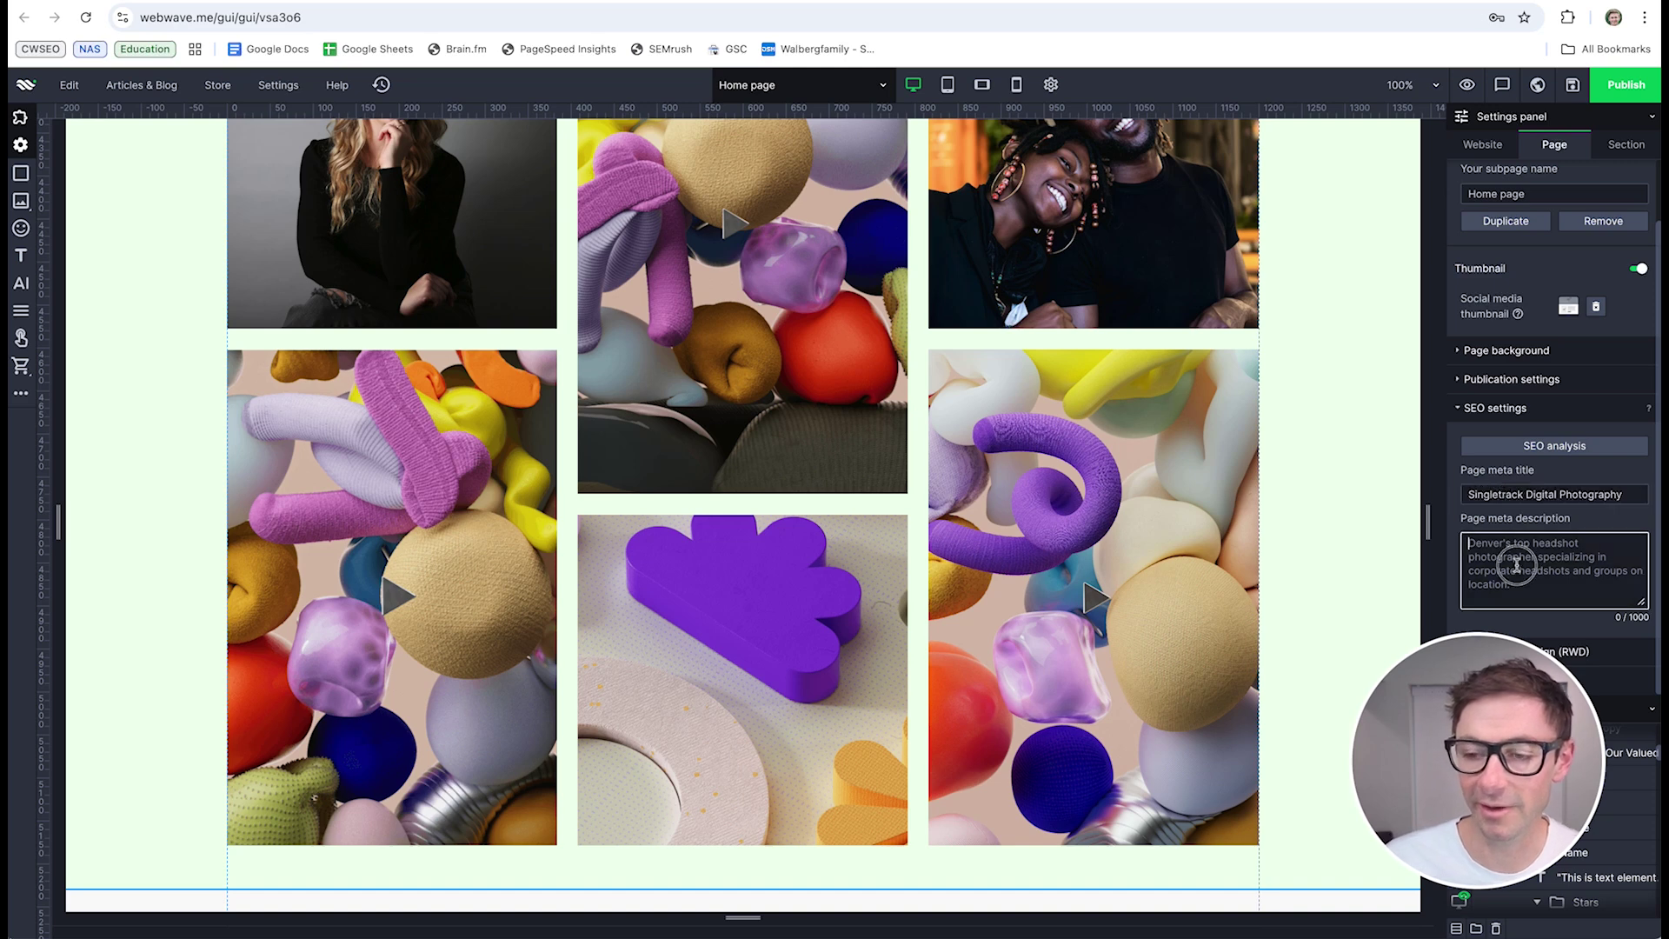
click(1483, 146)
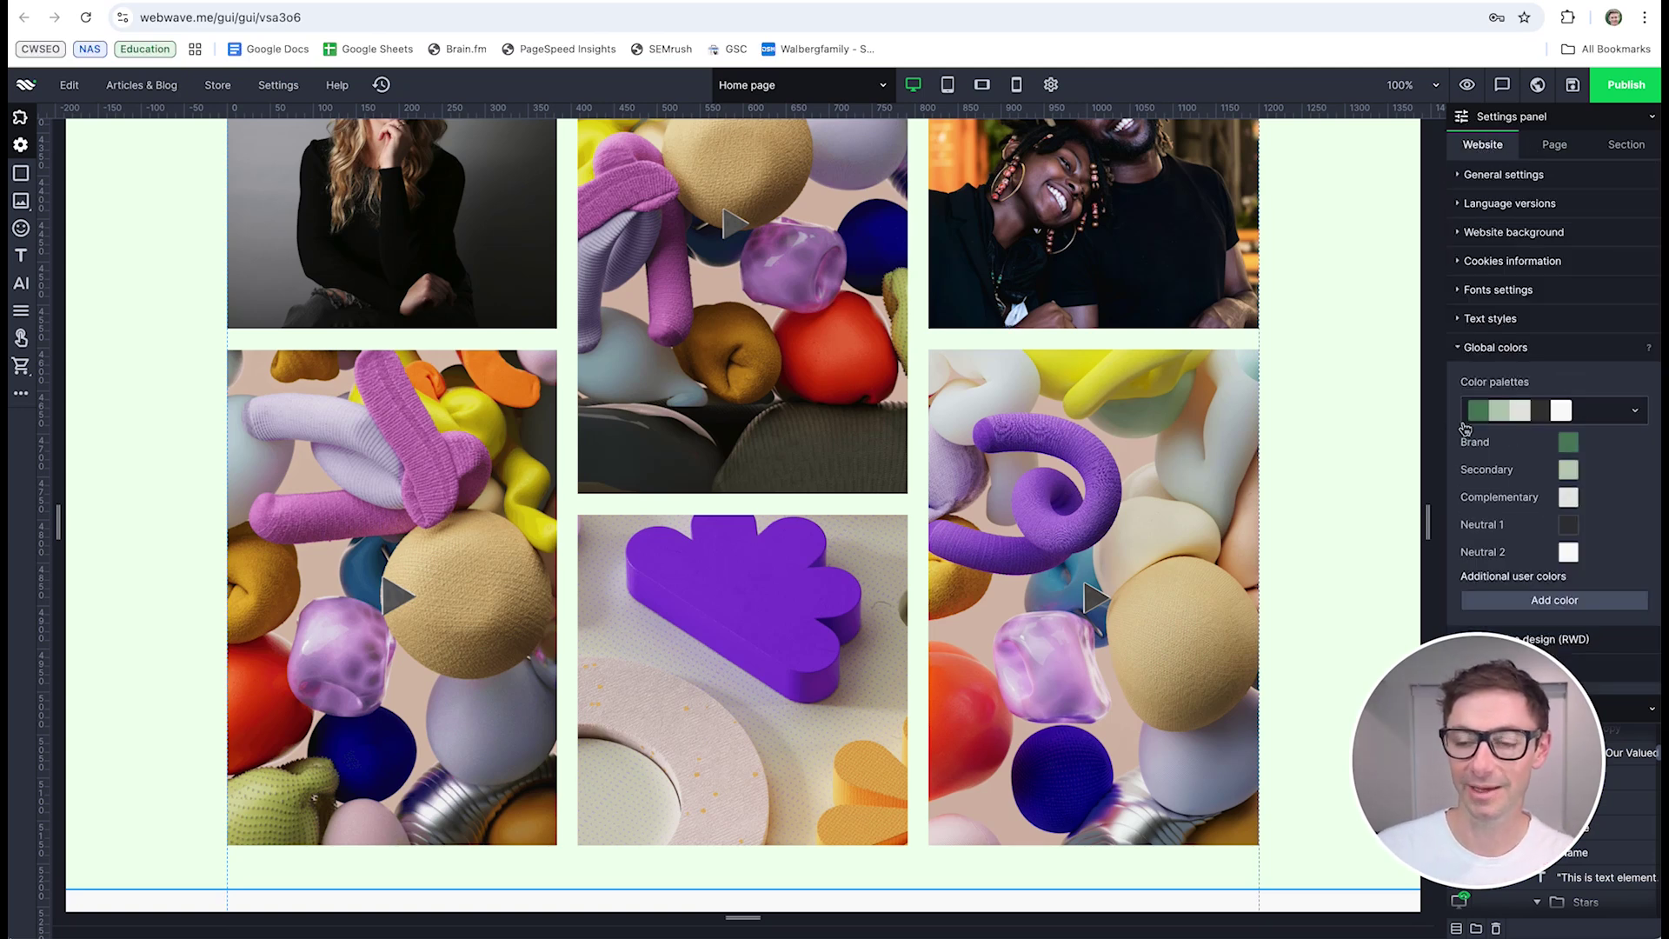
drag(1537, 708, 256, 721)
Step: Jump through Layers to Services, then Testimonials, and look over the Articles & Blog options
scroll(1534, 868, down, 2)
scroll(1534, 868, up, 5)
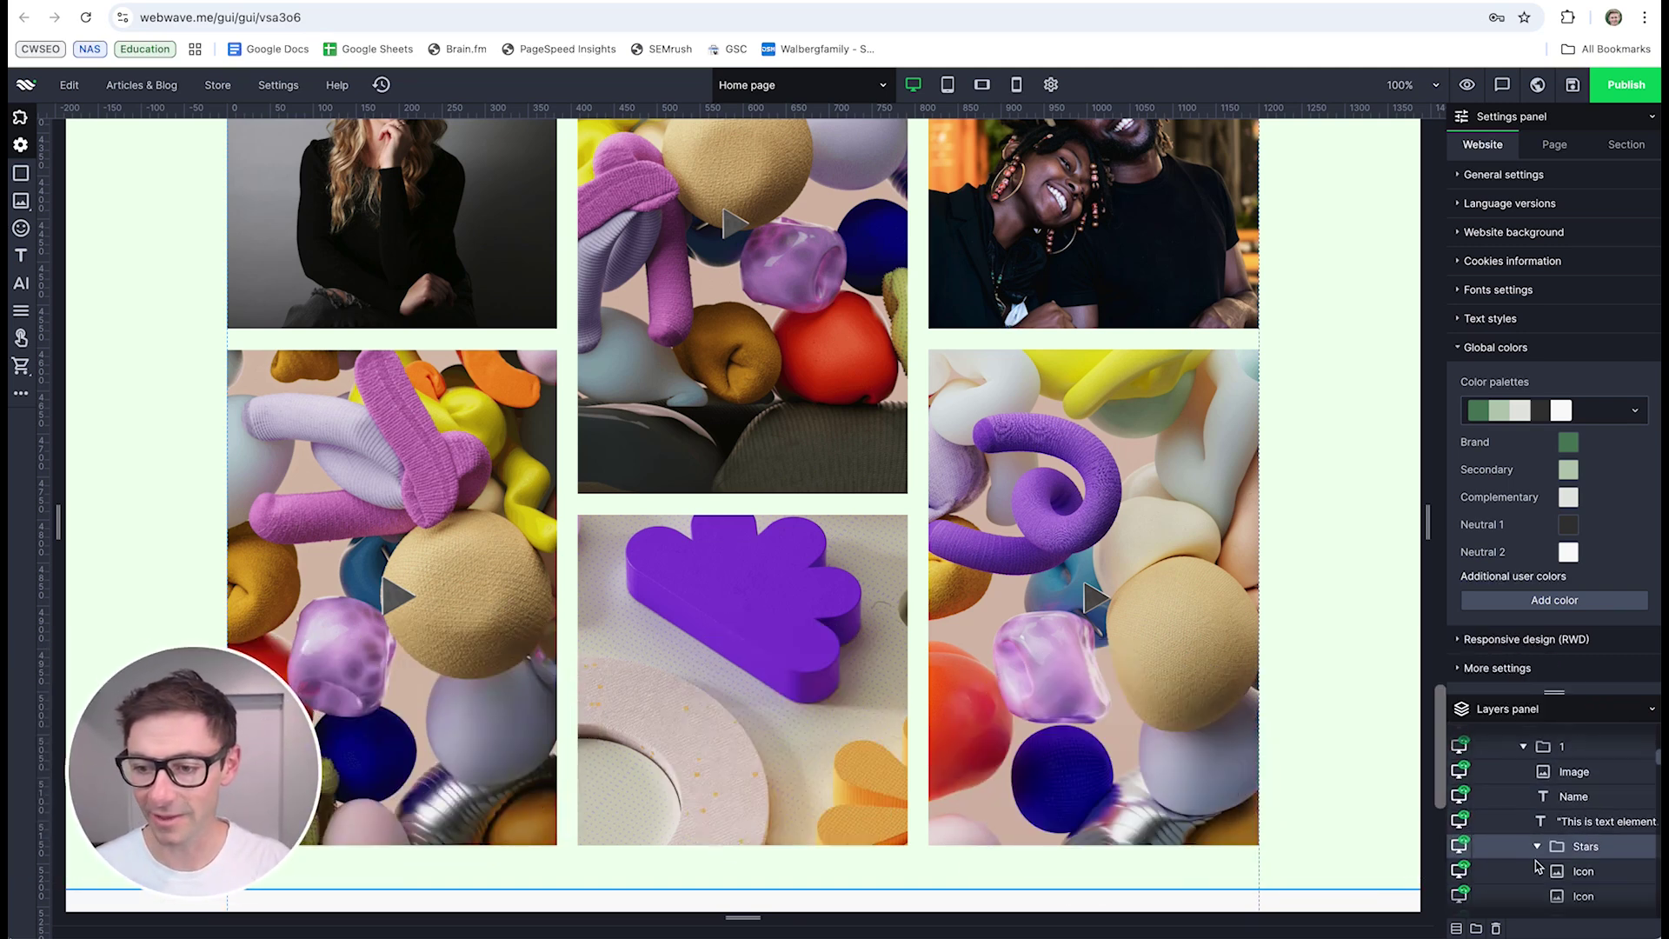
click(1501, 801)
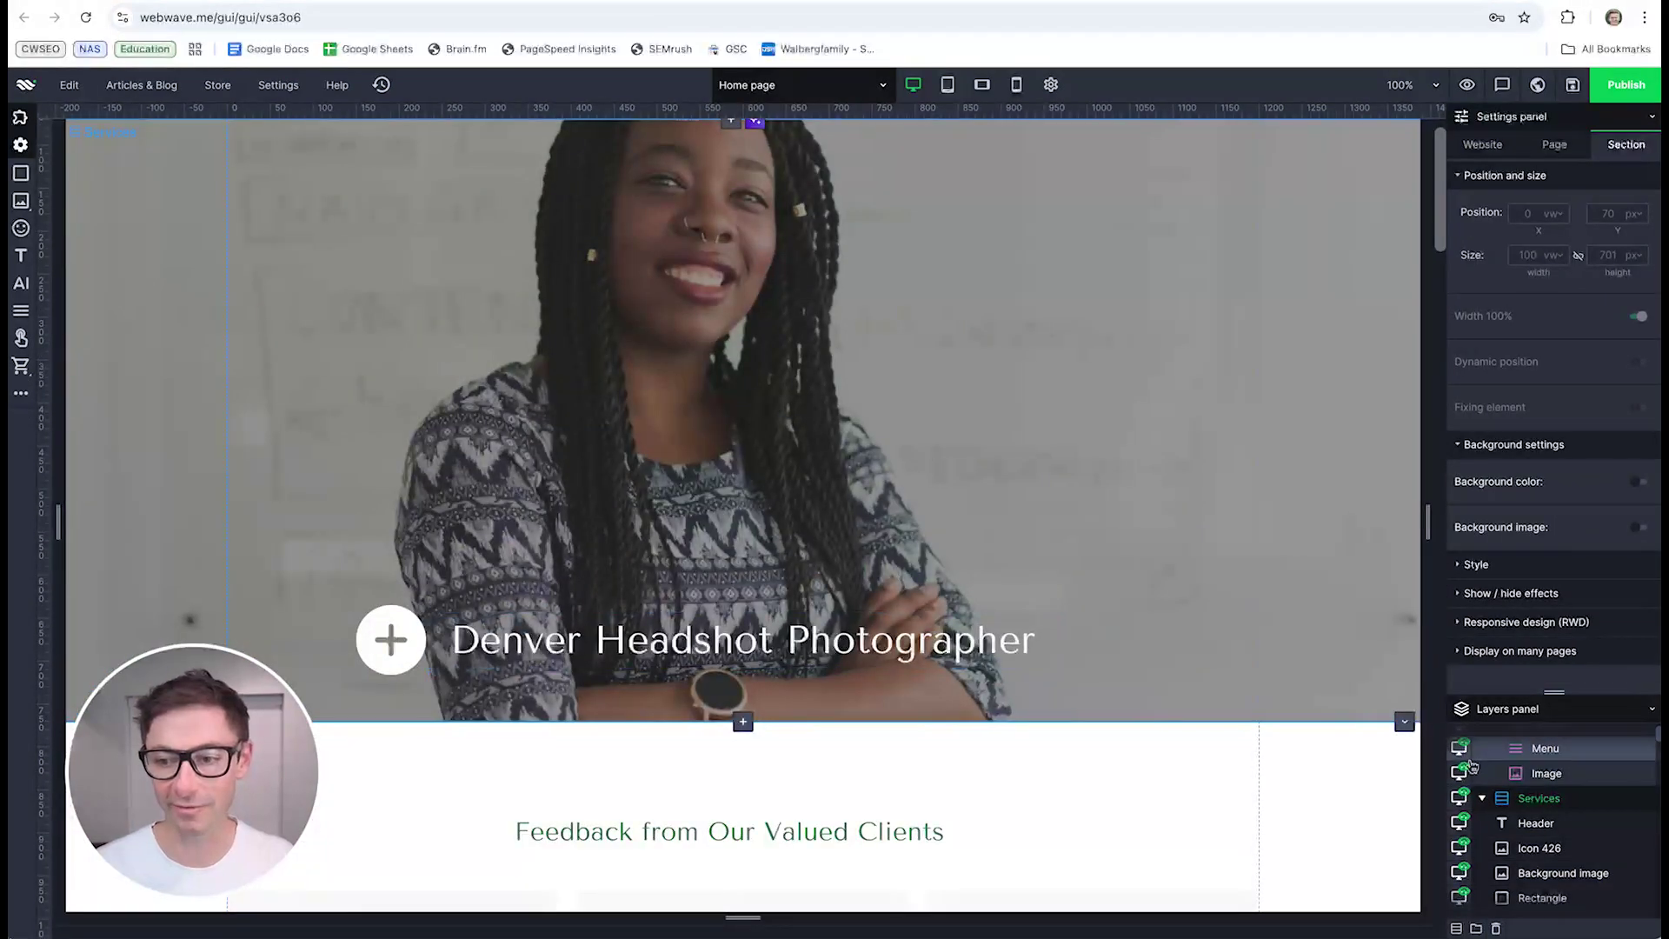
scroll(1590, 862, down, 2)
scroll(1590, 863, down, 2)
click(1600, 816)
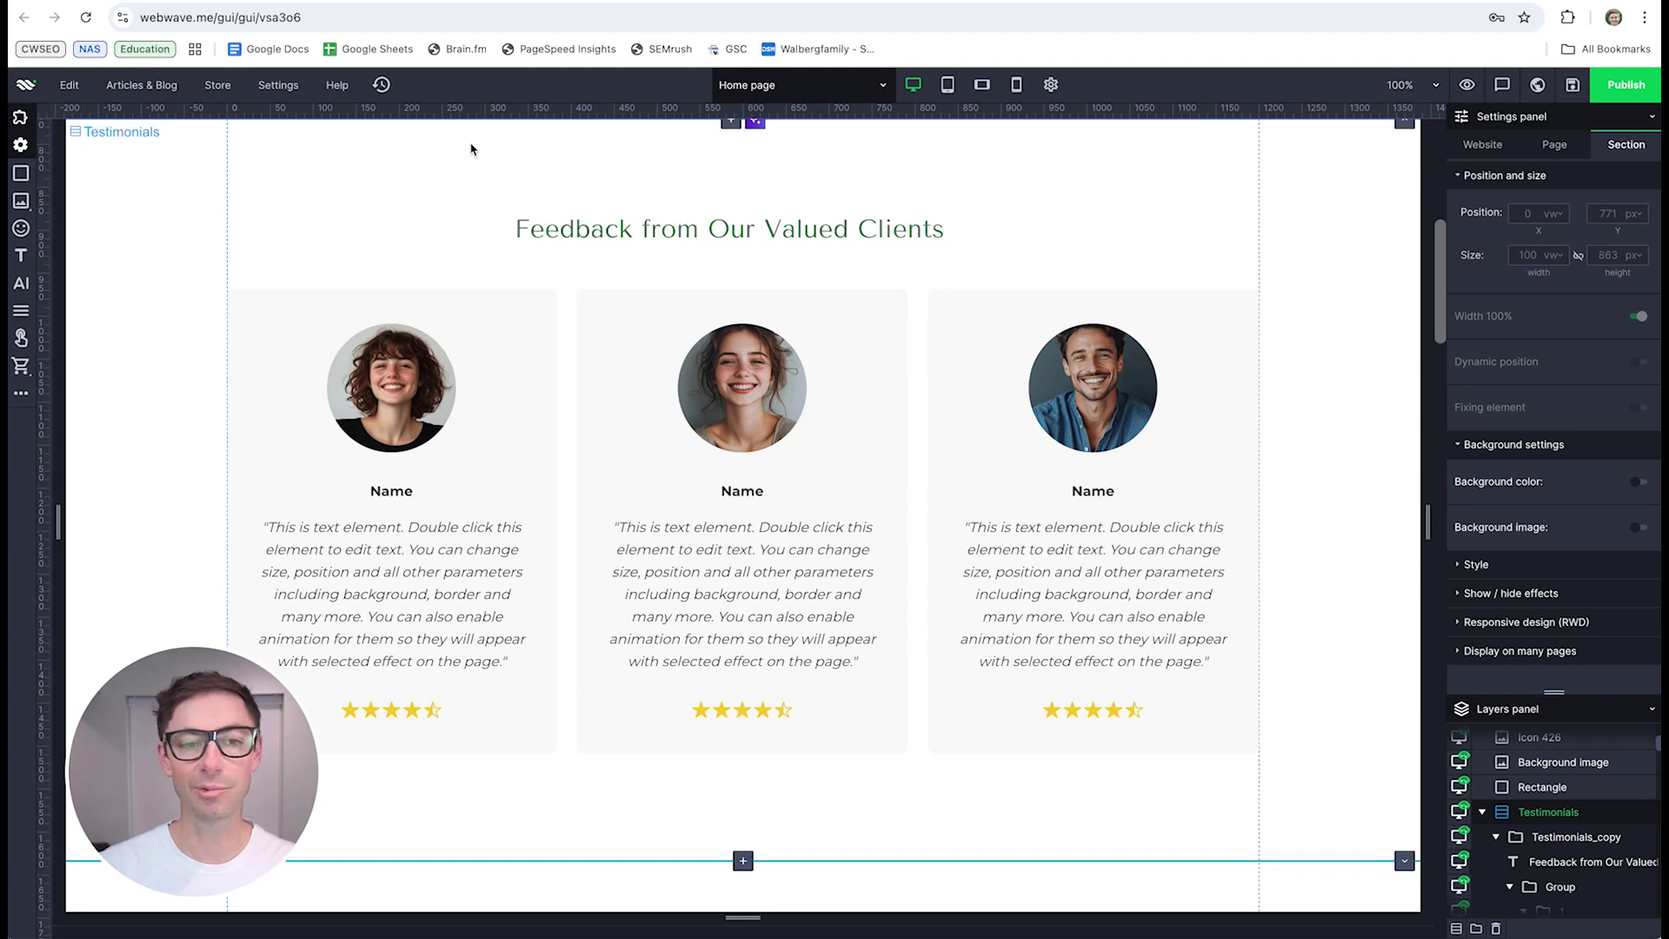
click(144, 85)
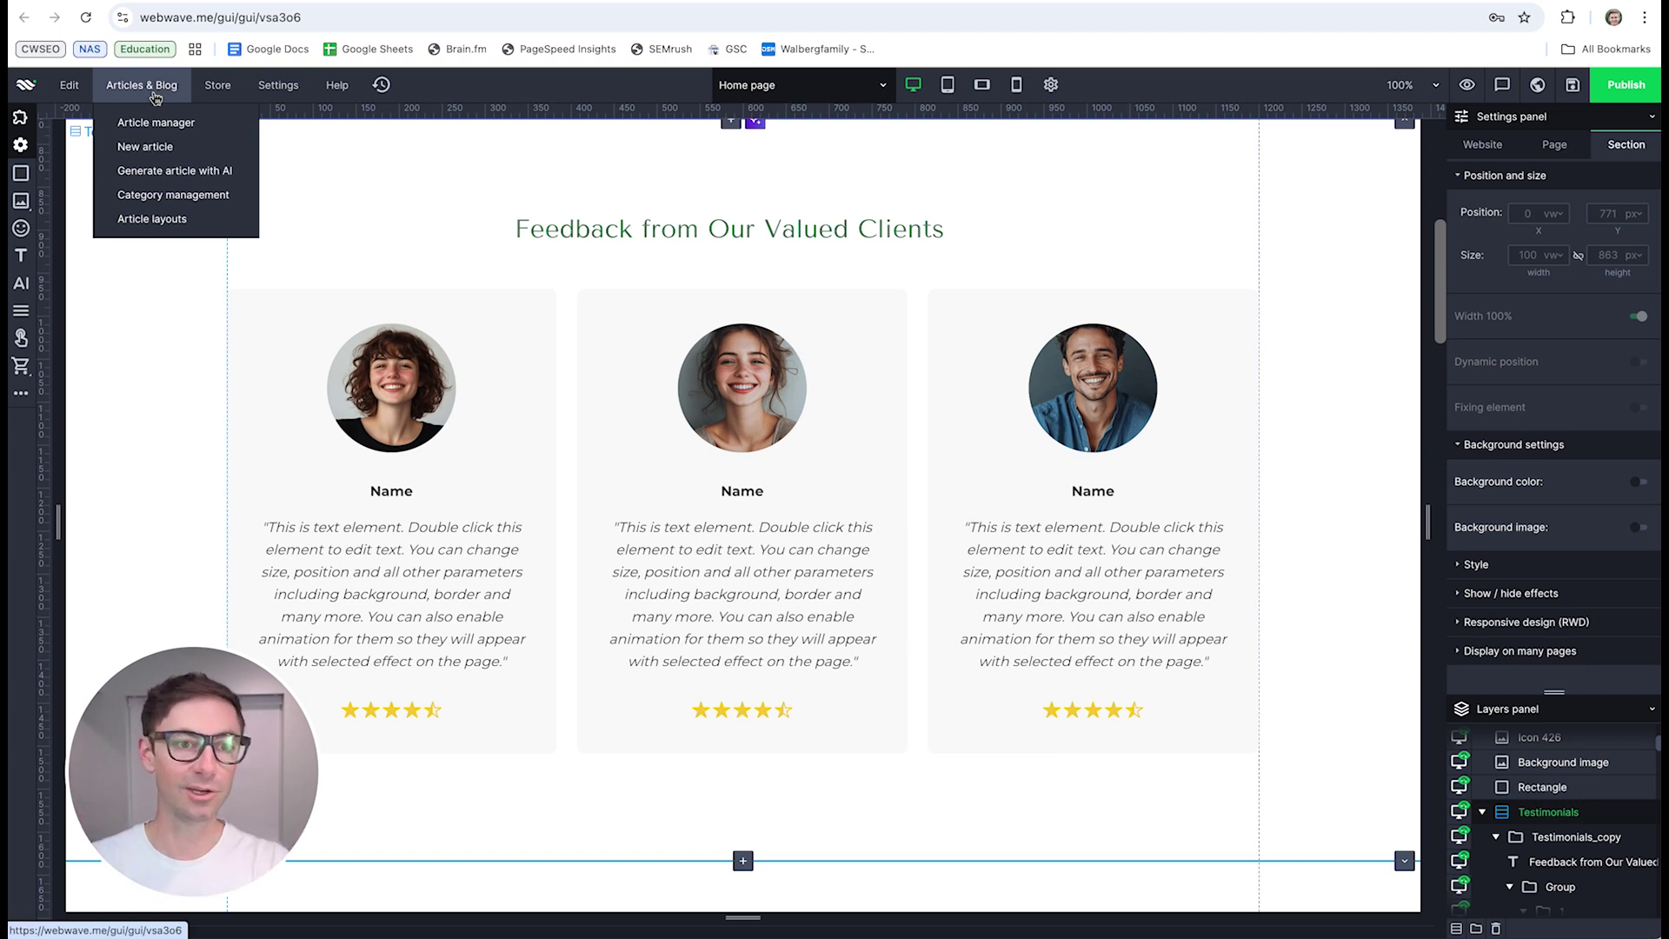
mouse_move(219, 97)
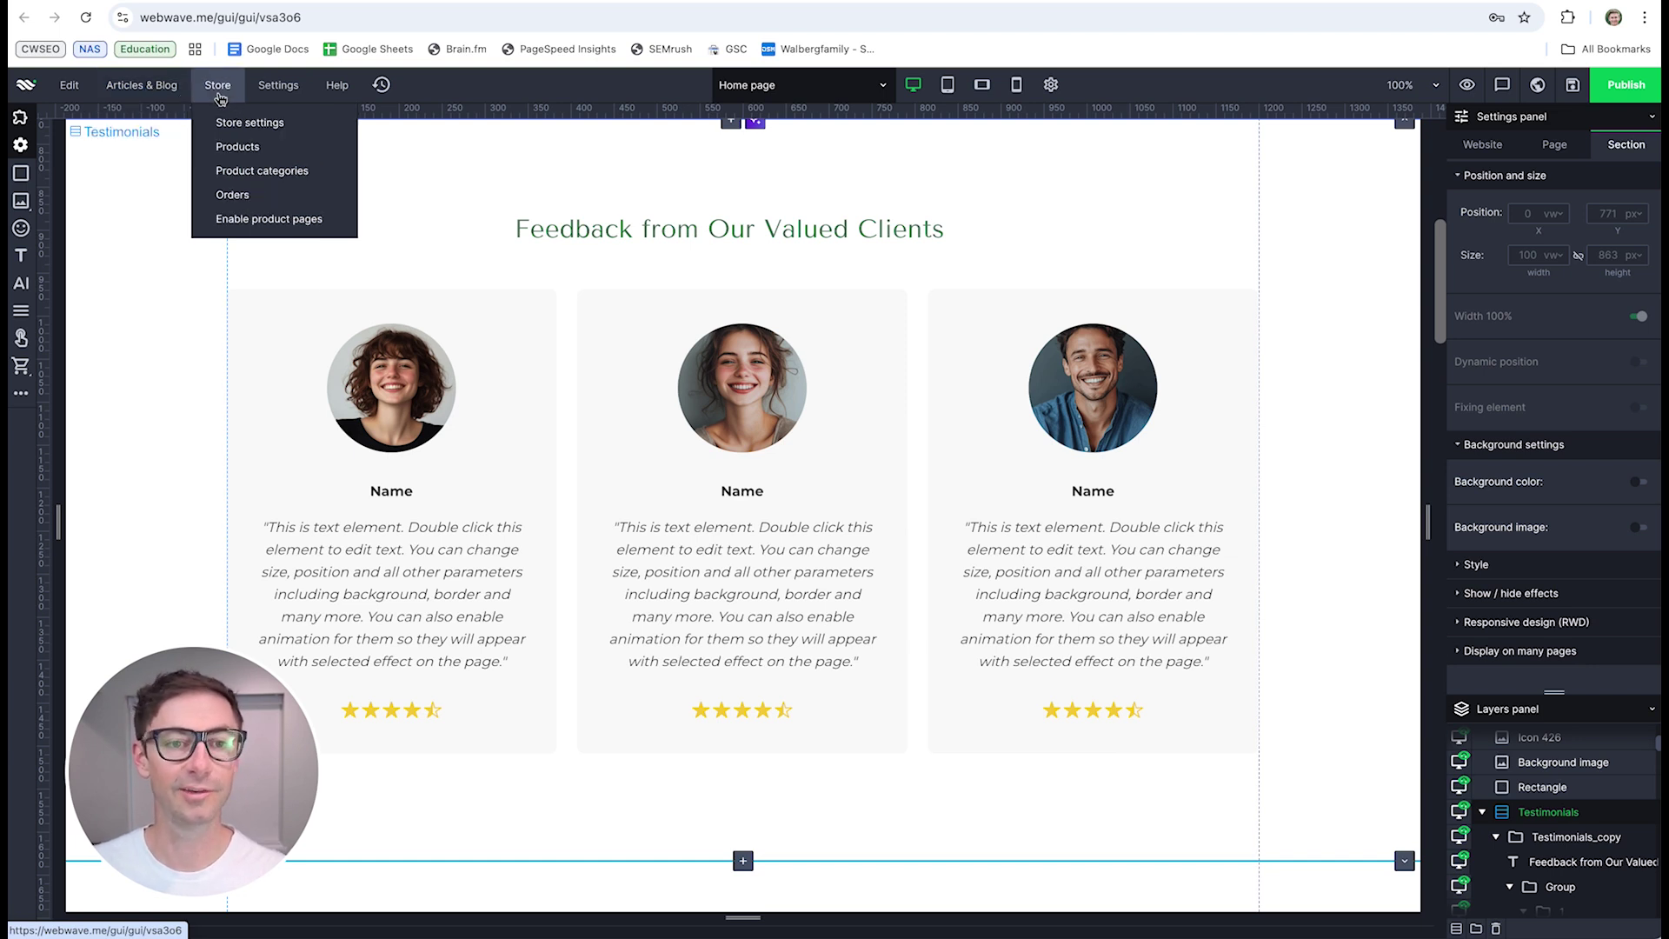
mouse_move(280, 94)
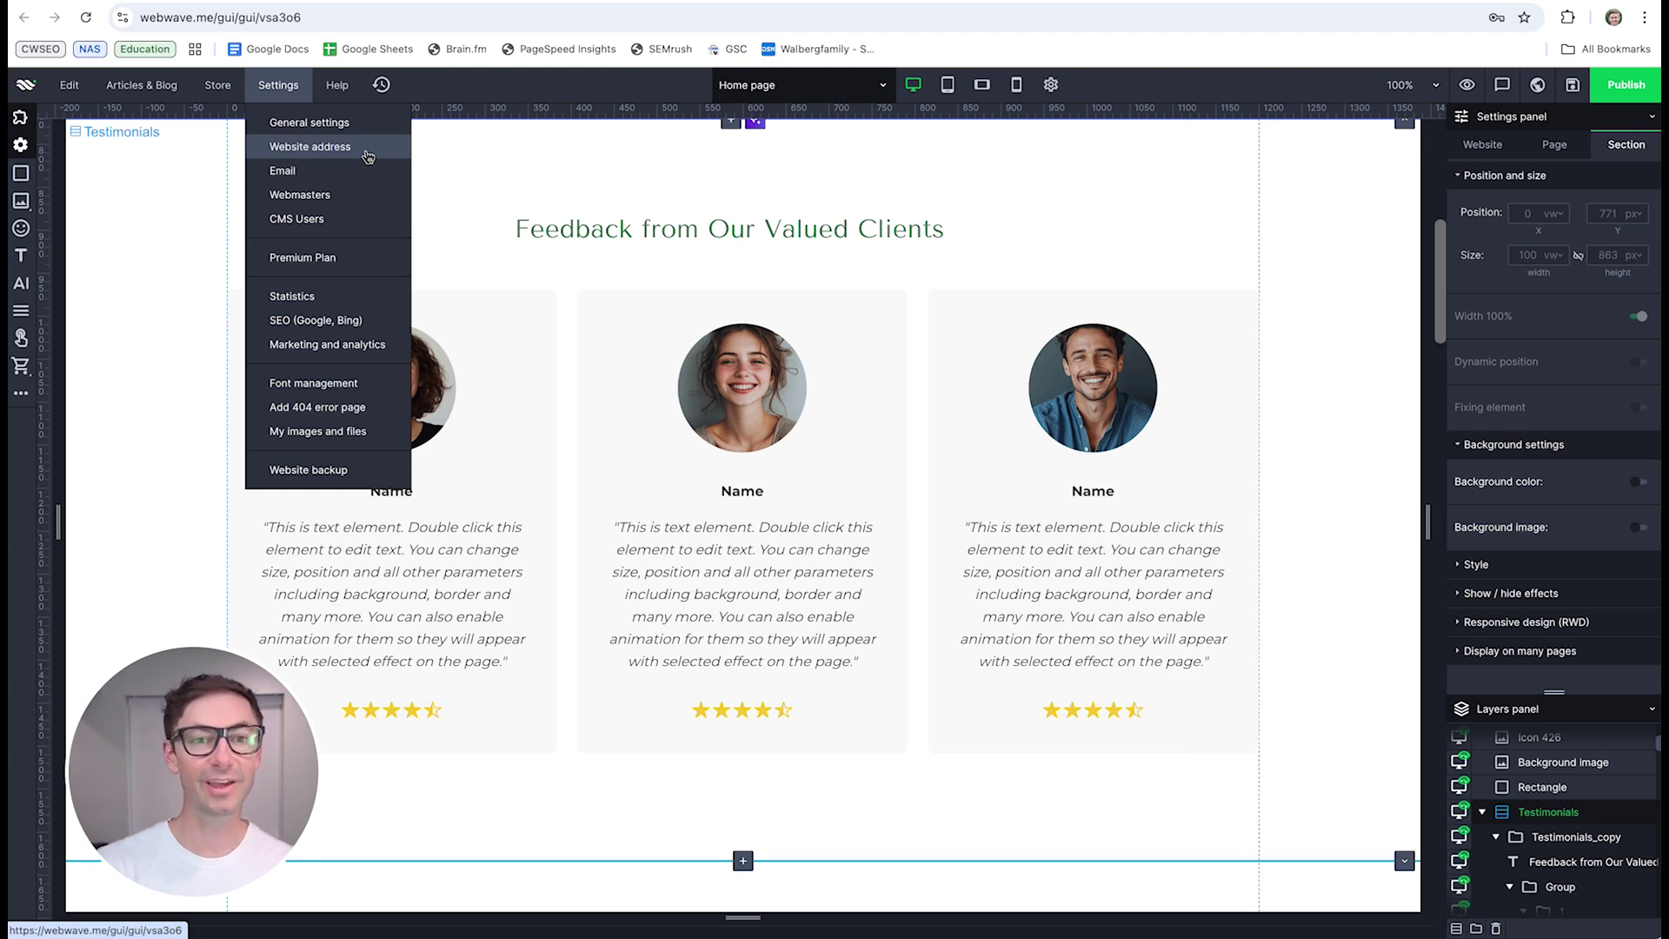
click(884, 85)
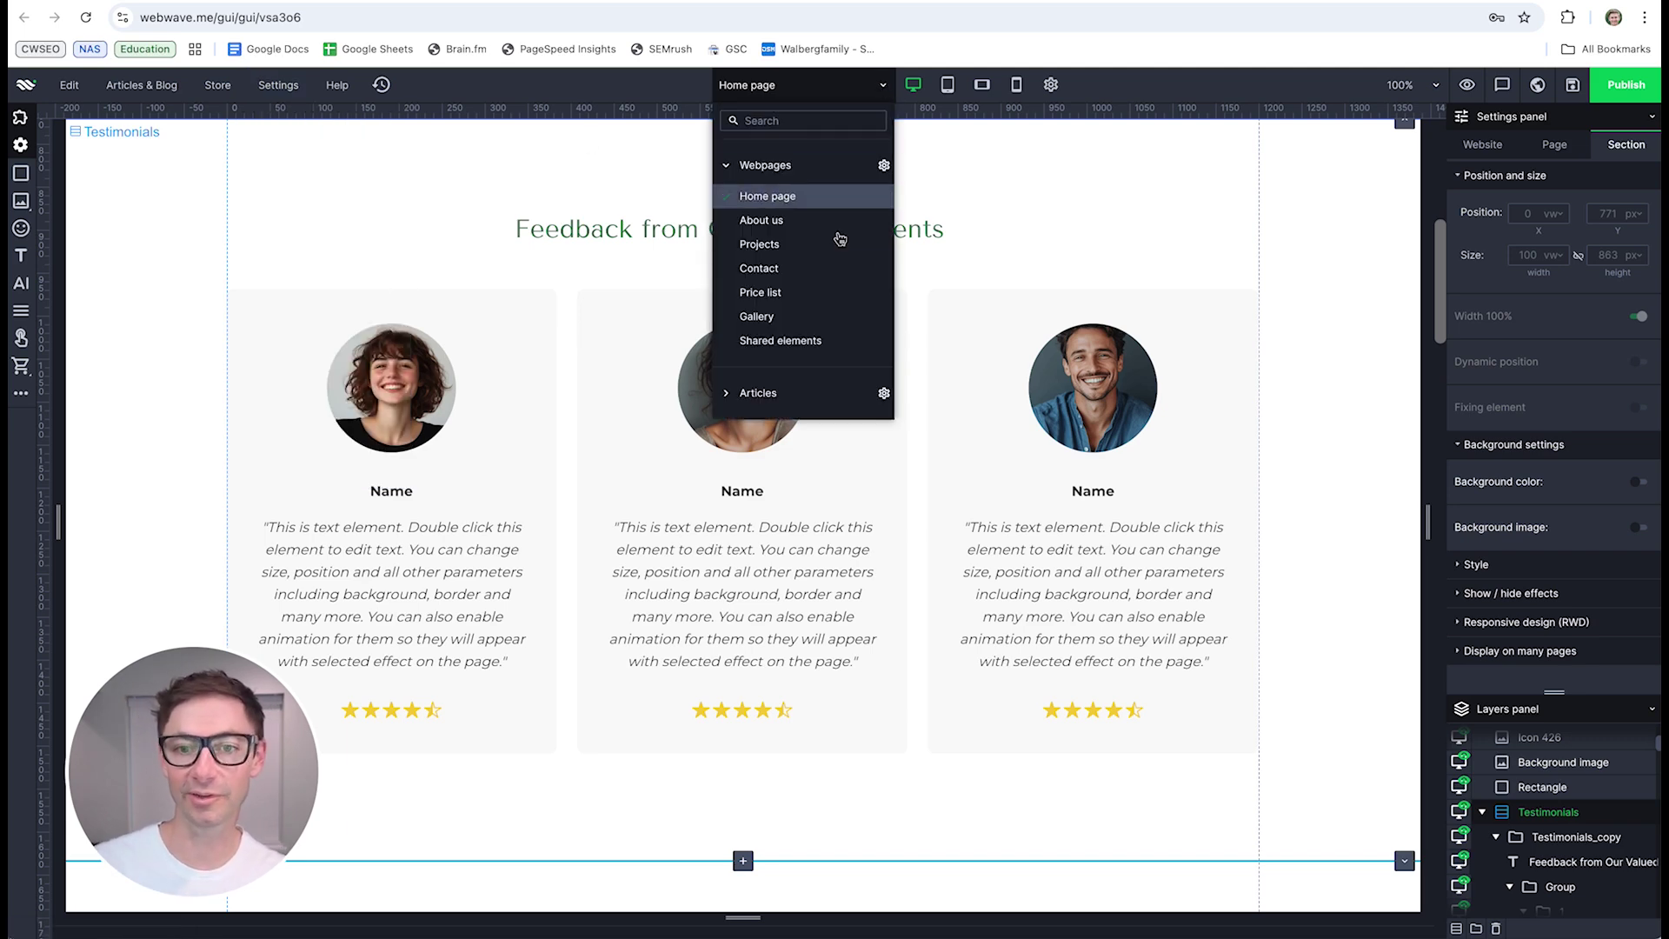
click(791, 222)
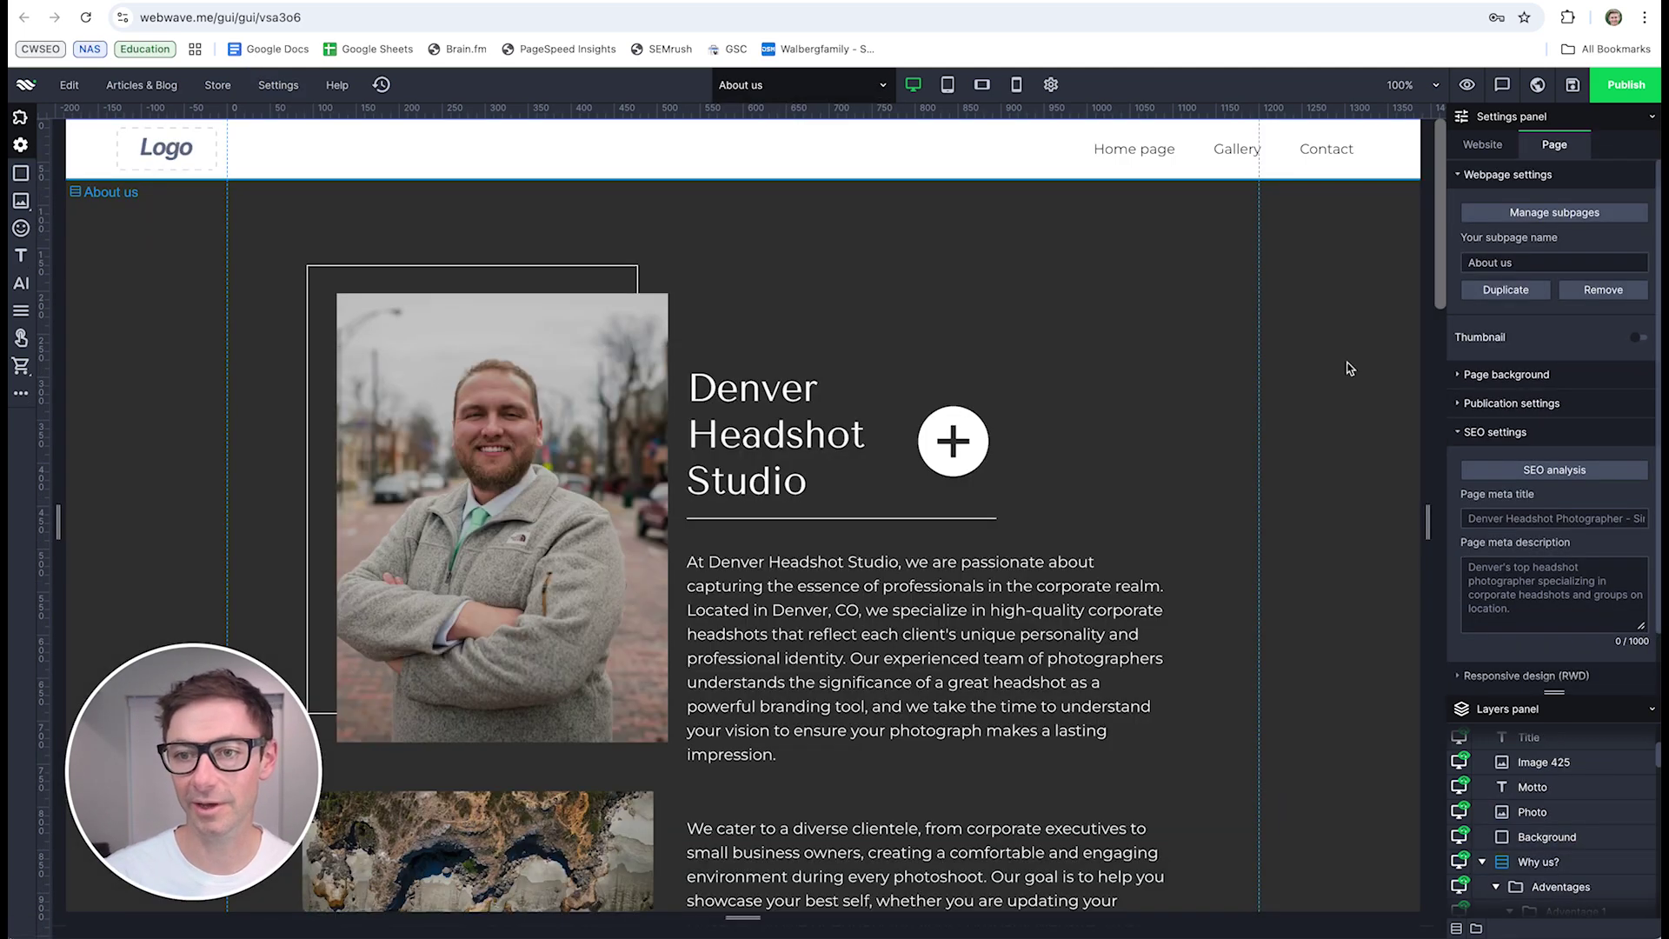
scroll(1296, 458, down, 2)
click(947, 317)
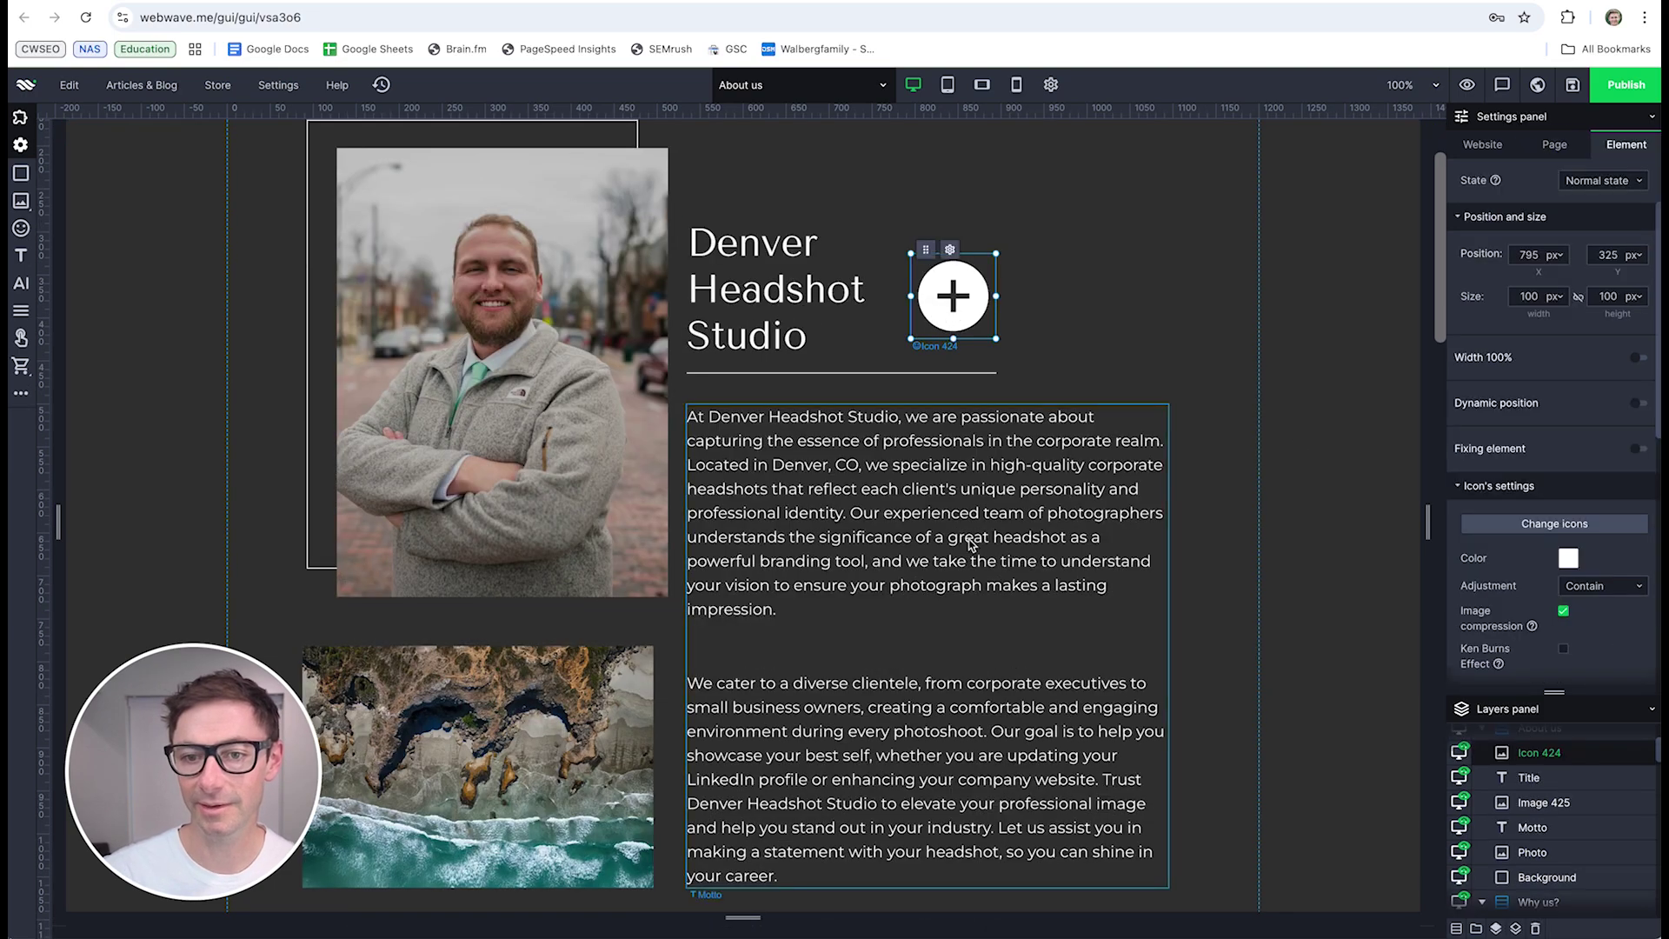
click(985, 501)
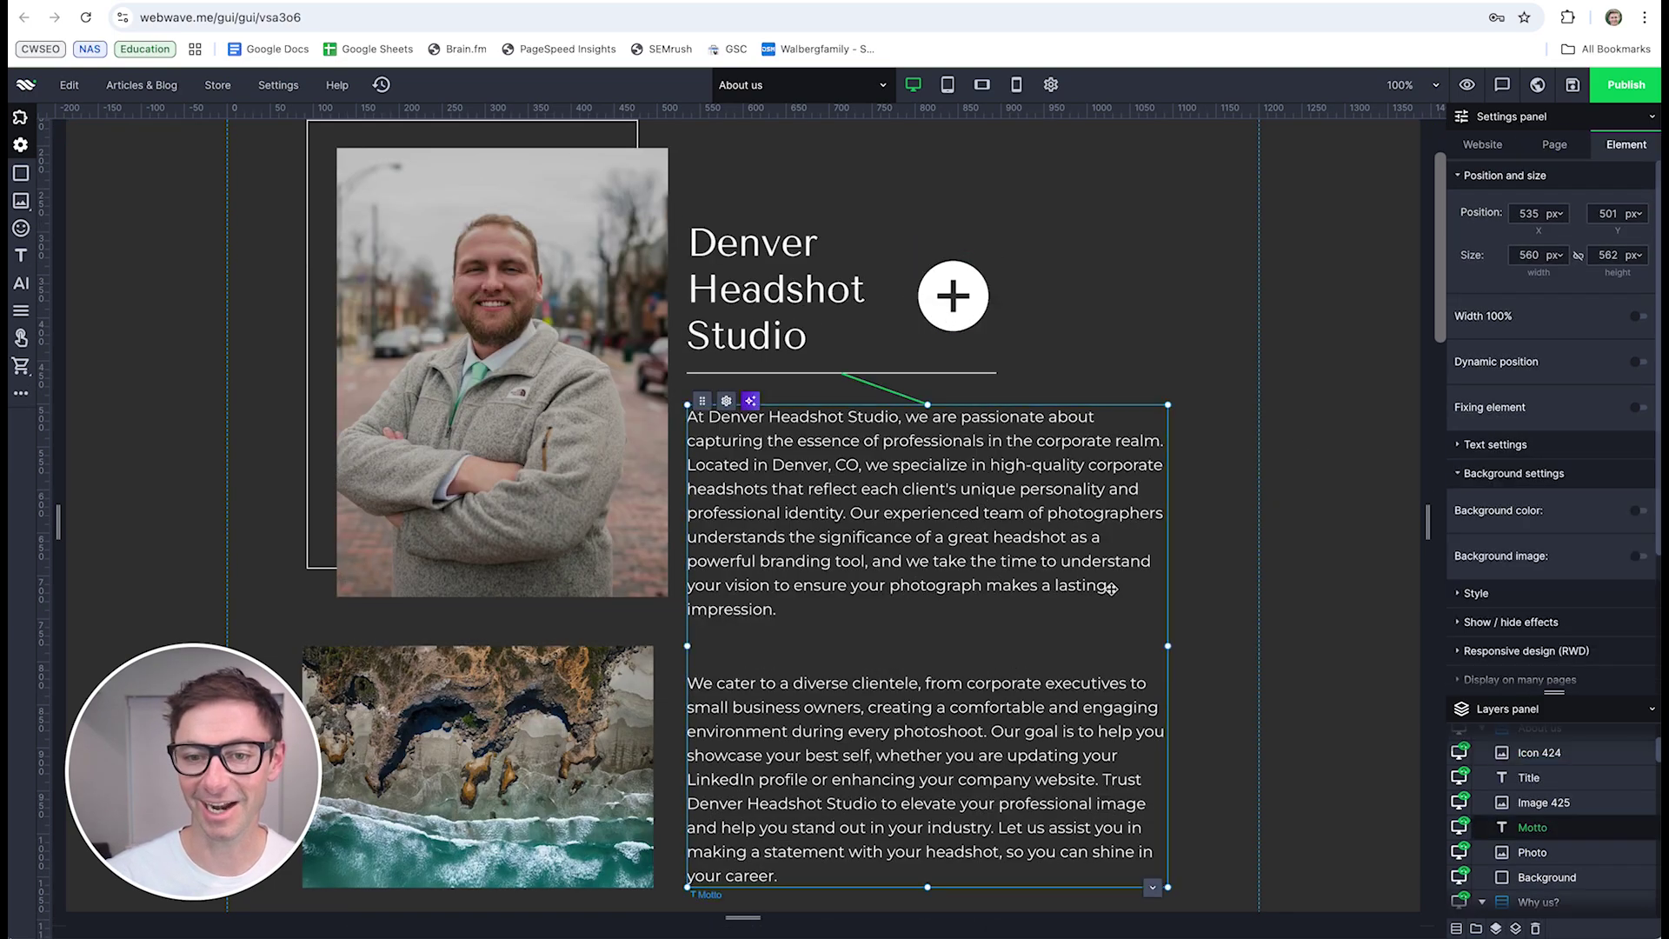
scroll(1043, 565, down, 5)
click(1092, 626)
scroll(1130, 609, up, 1)
scroll(1265, 508, up, 5)
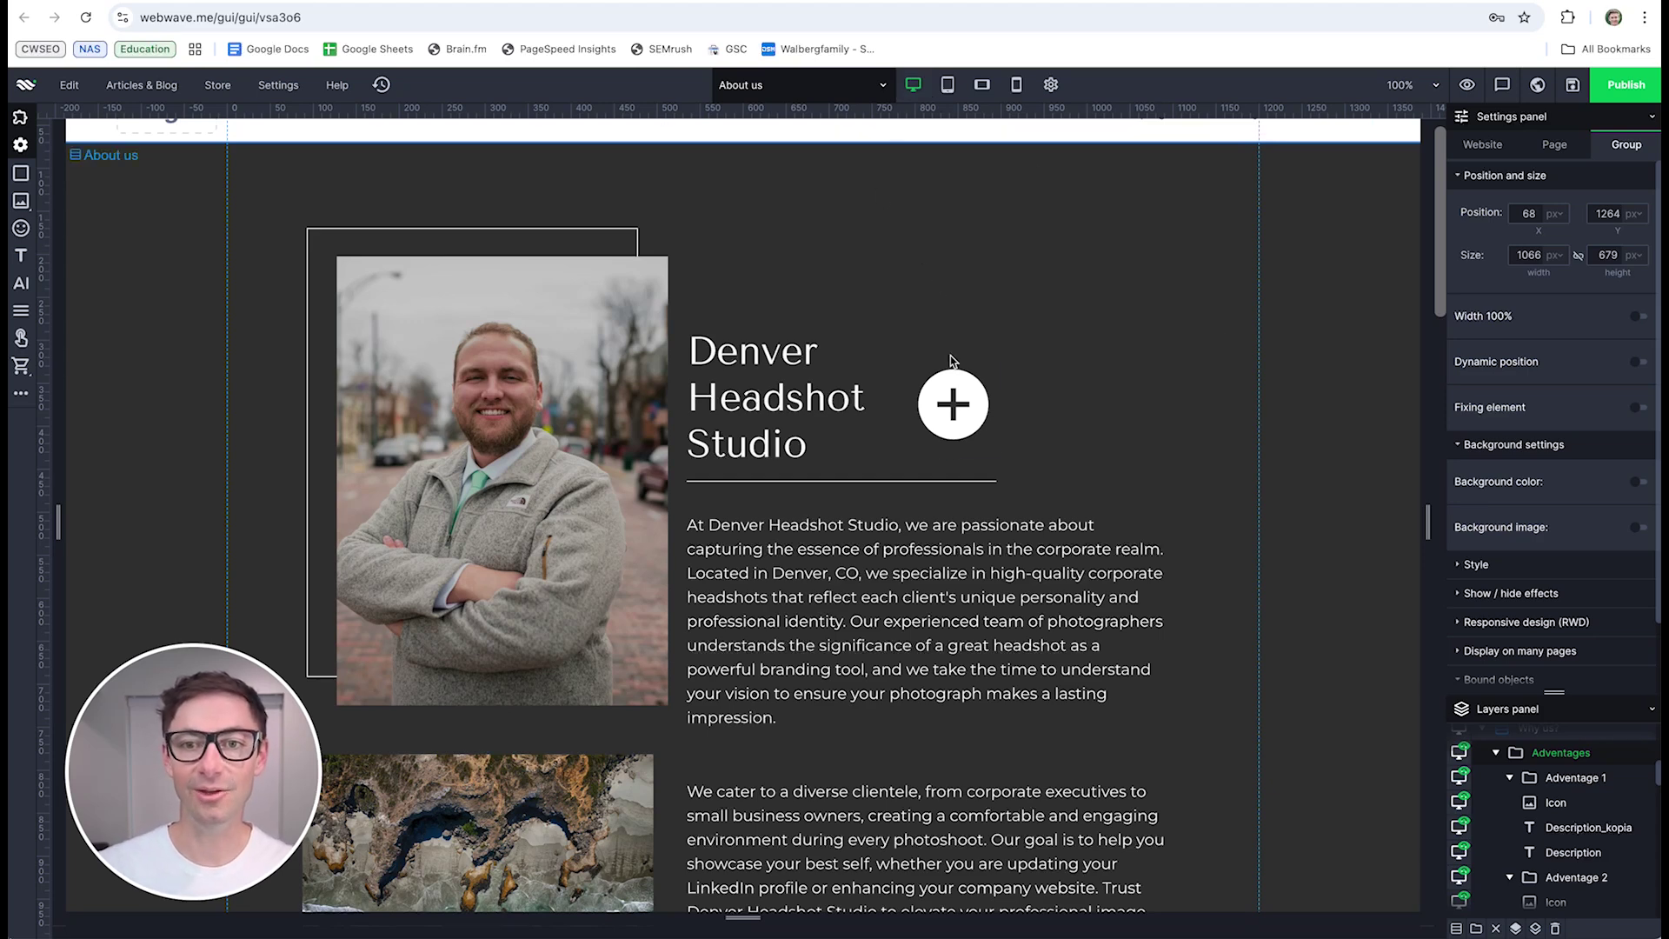
scroll(995, 421, up, 1)
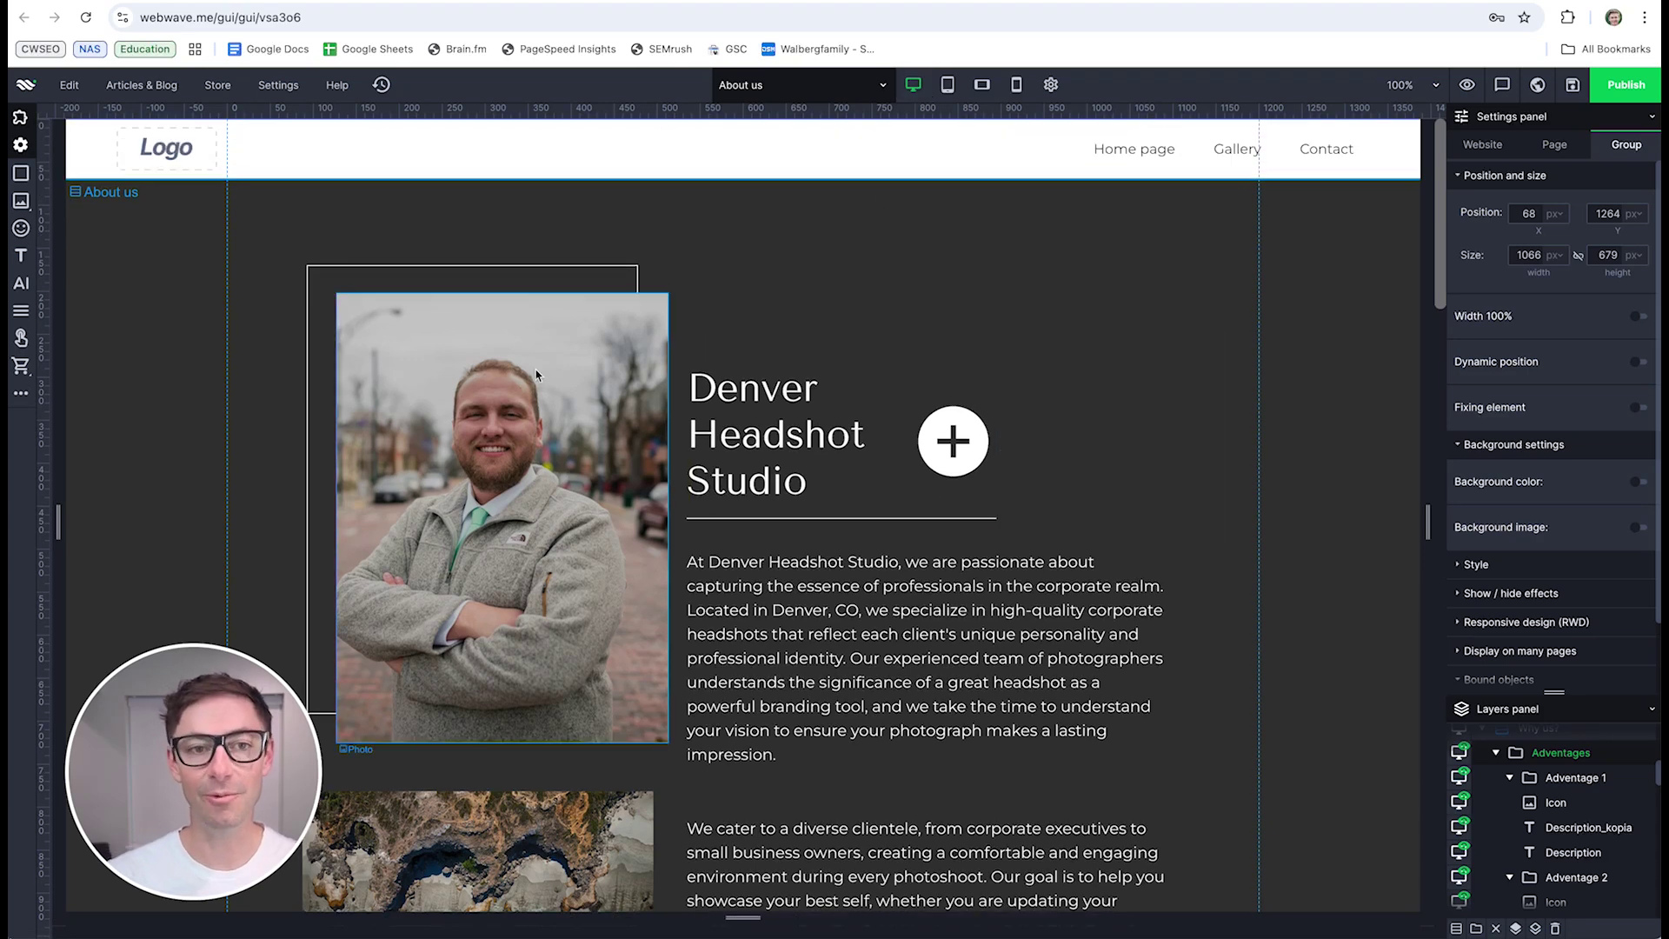
click(783, 84)
click(765, 164)
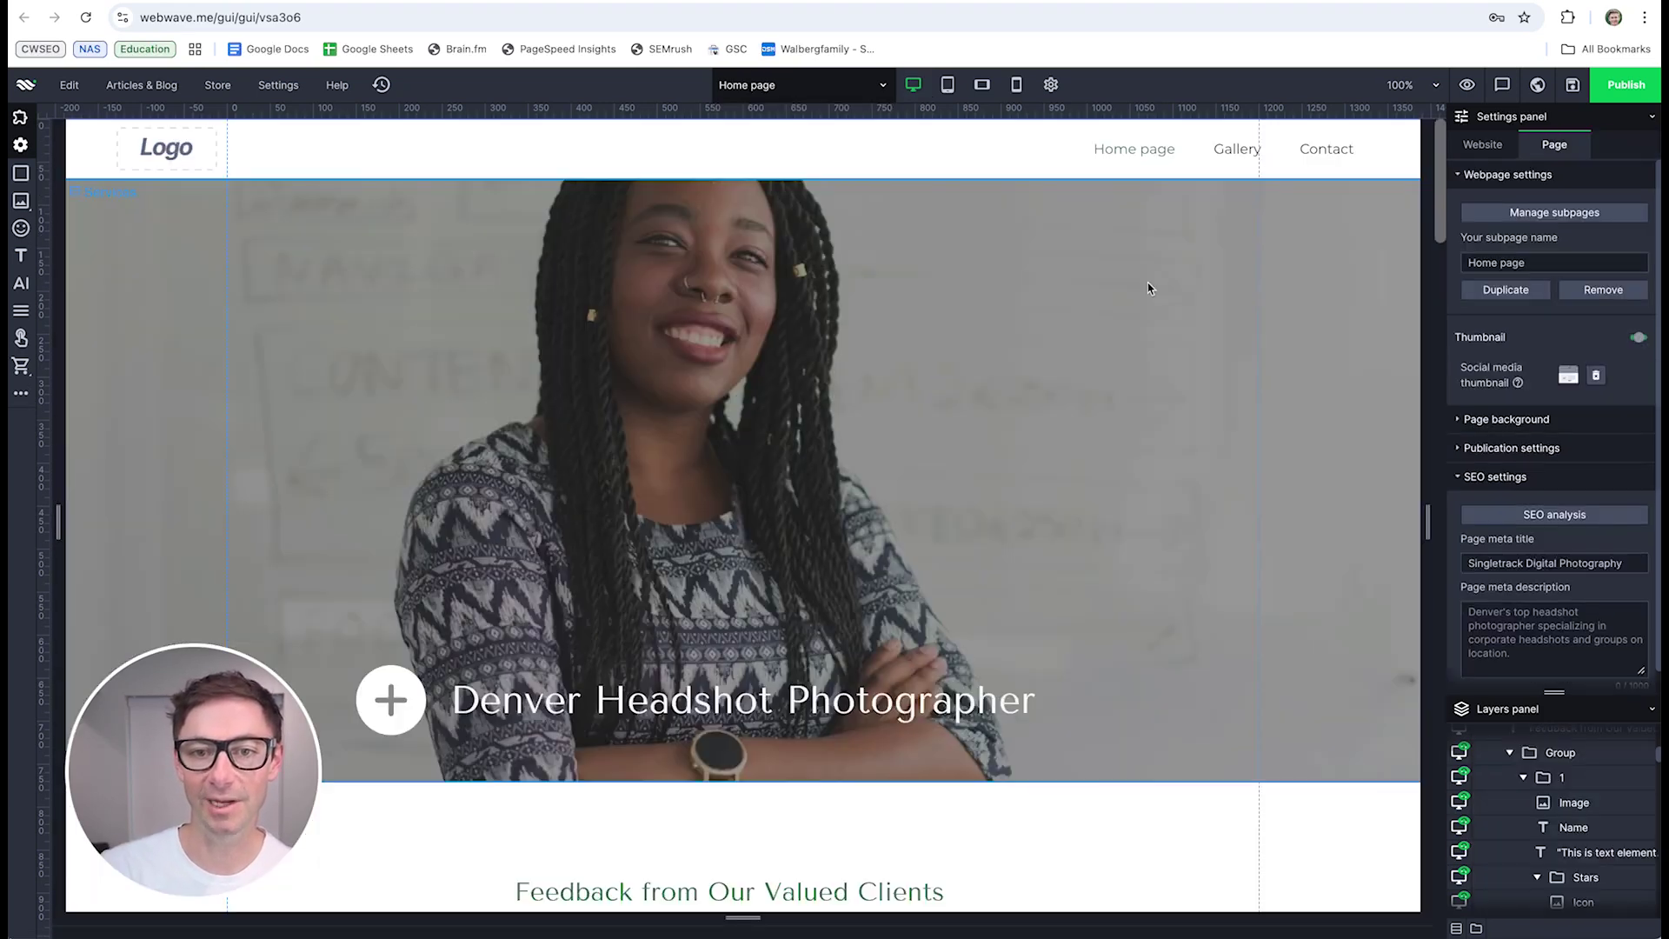
Step: In the mobile layout, move the plus icon above the Denver Headshot Photographer heading
click(1016, 84)
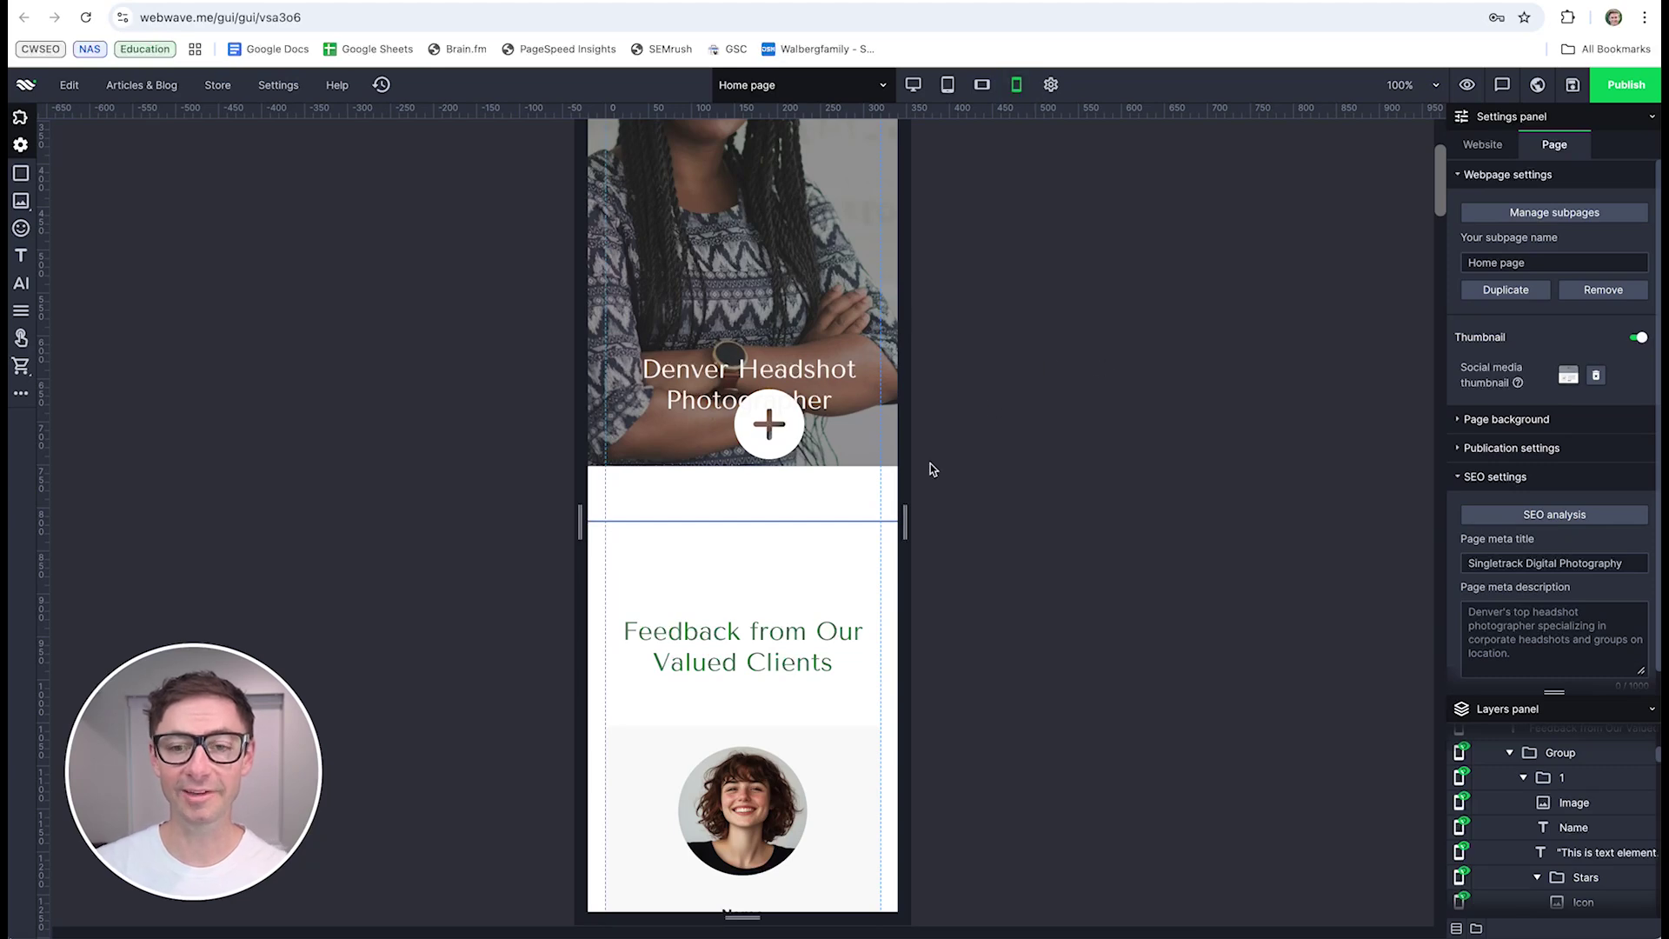
scroll(1036, 474, up, 2)
click(793, 633)
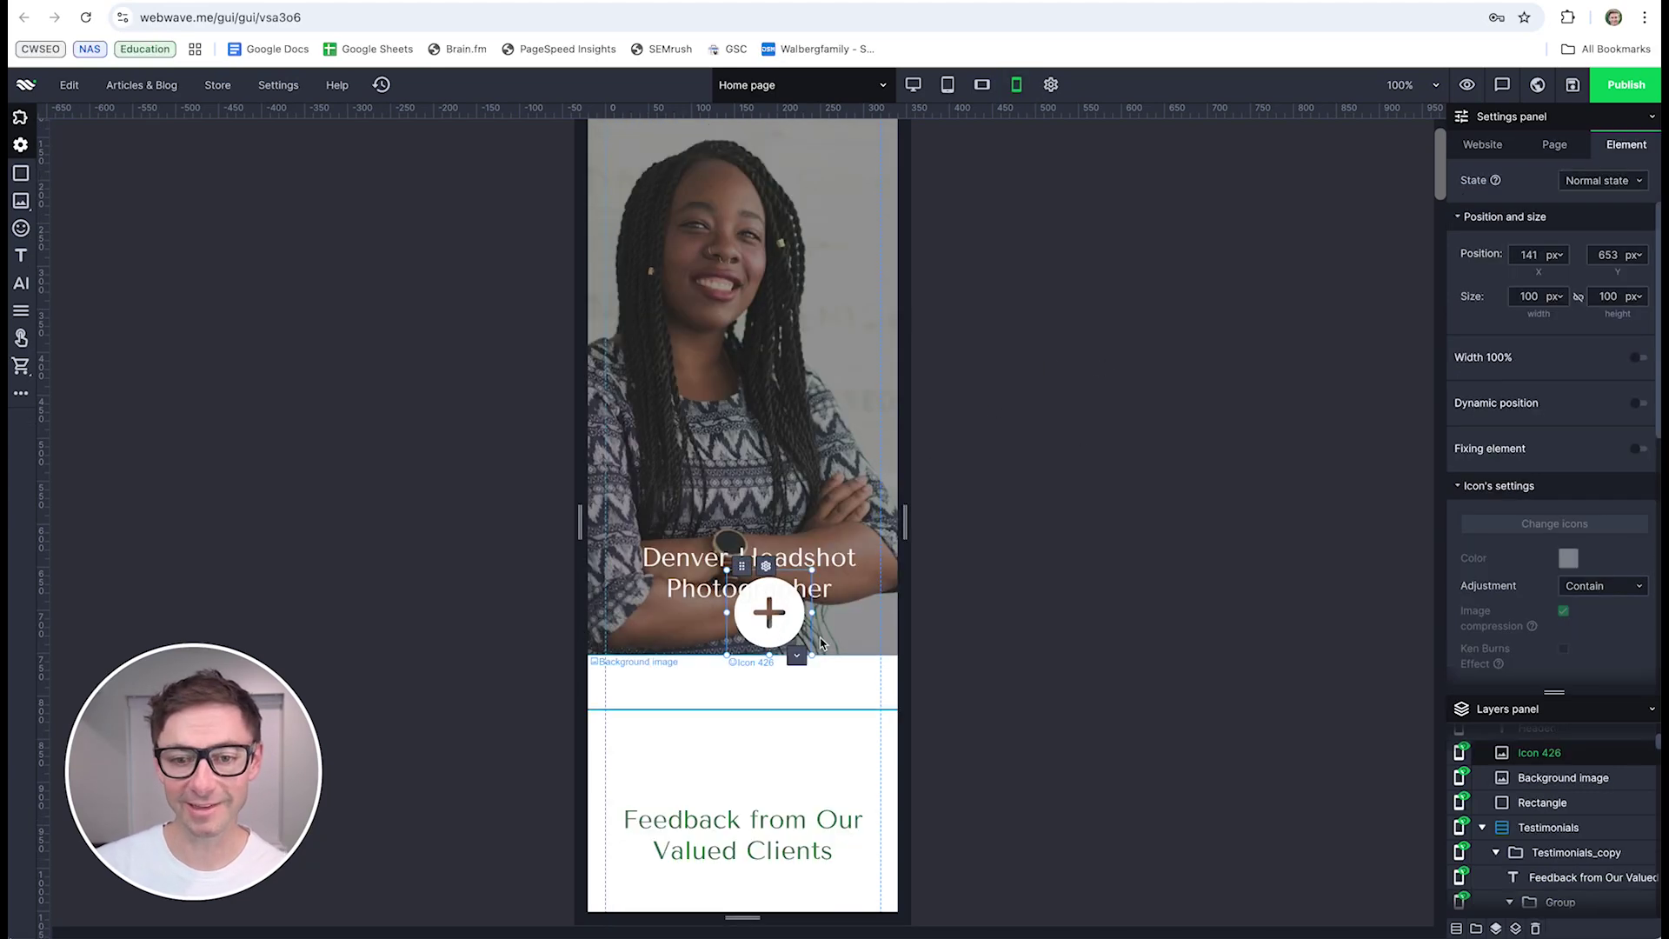
click(912, 84)
click(1018, 86)
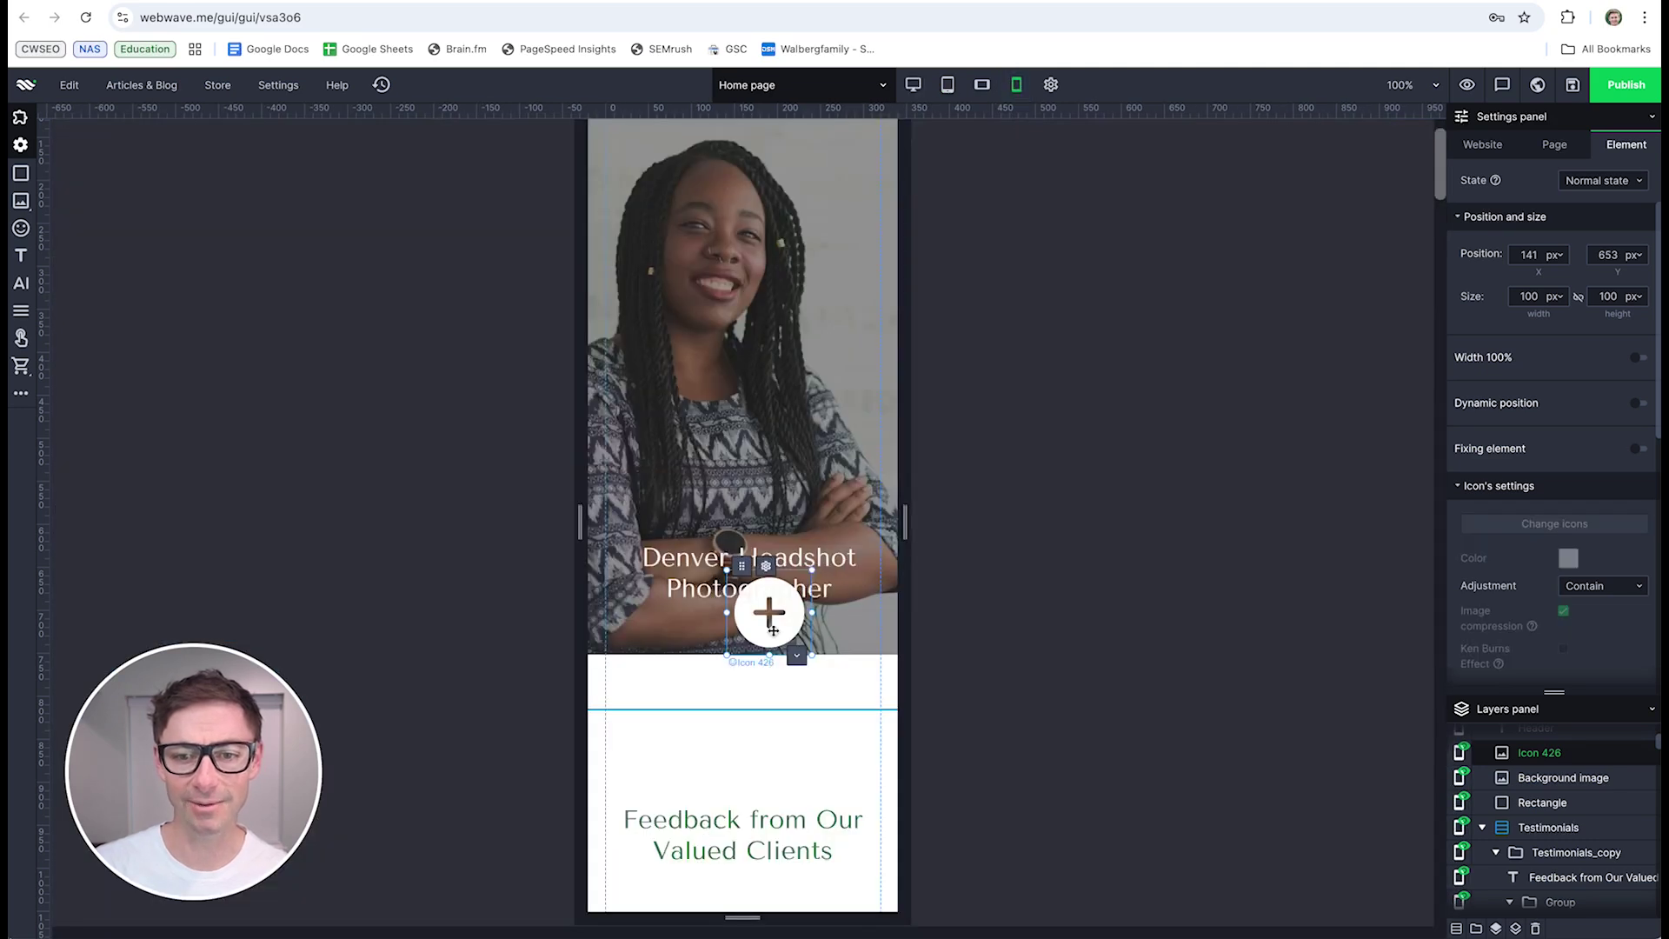
drag(786, 627, 763, 512)
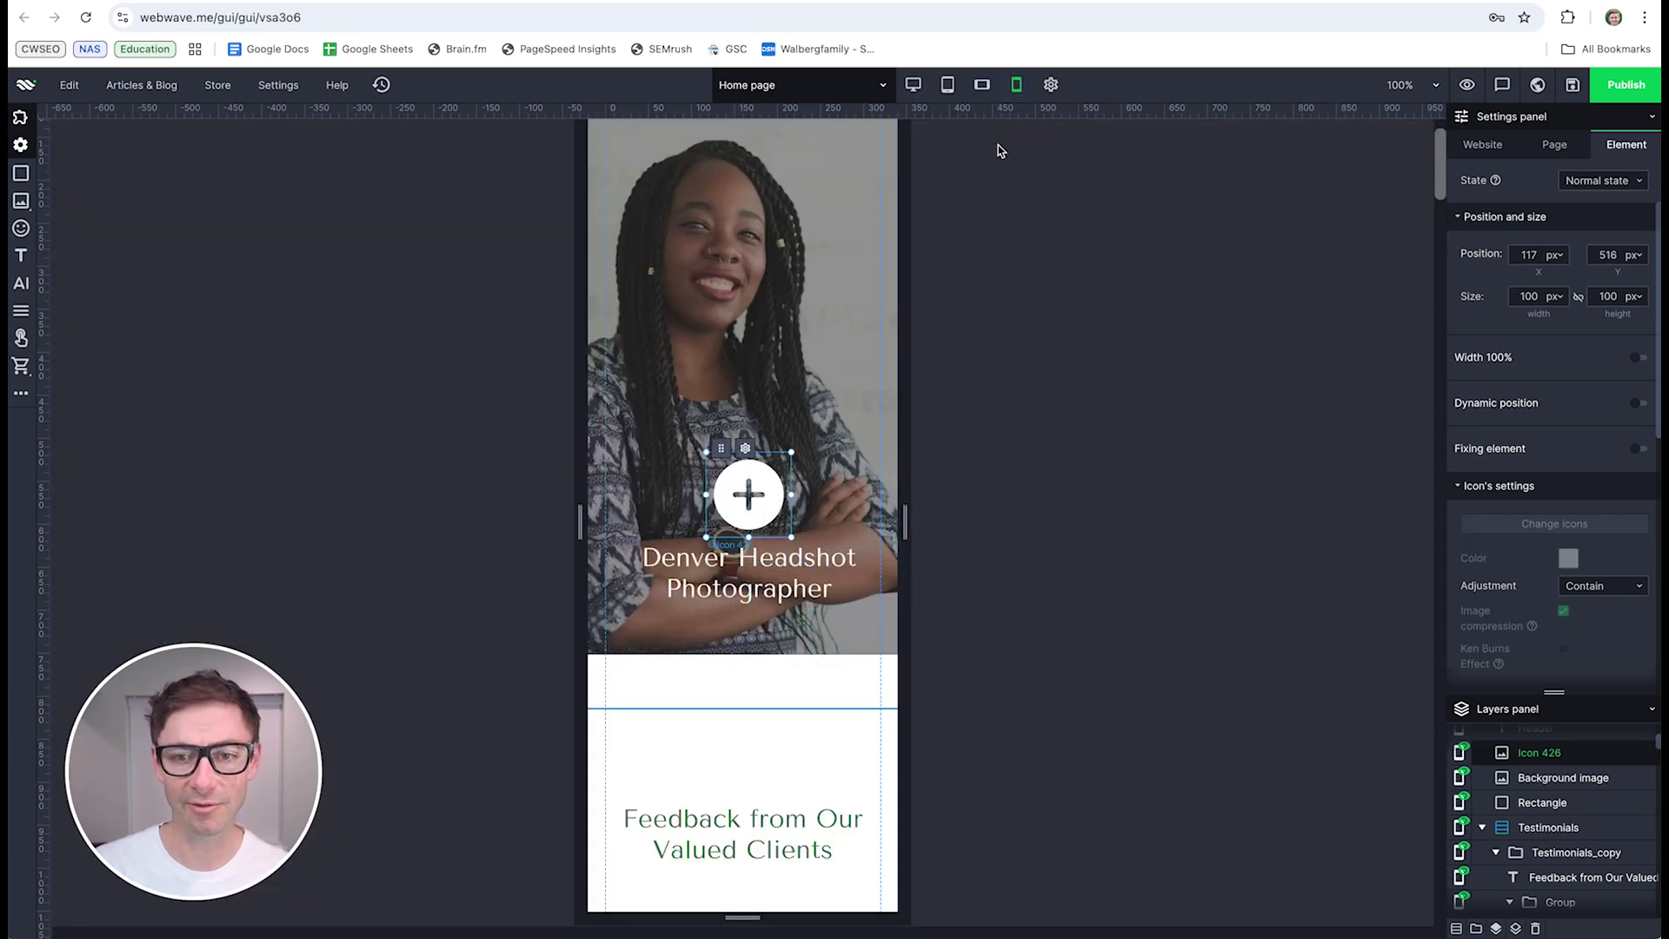
click(913, 85)
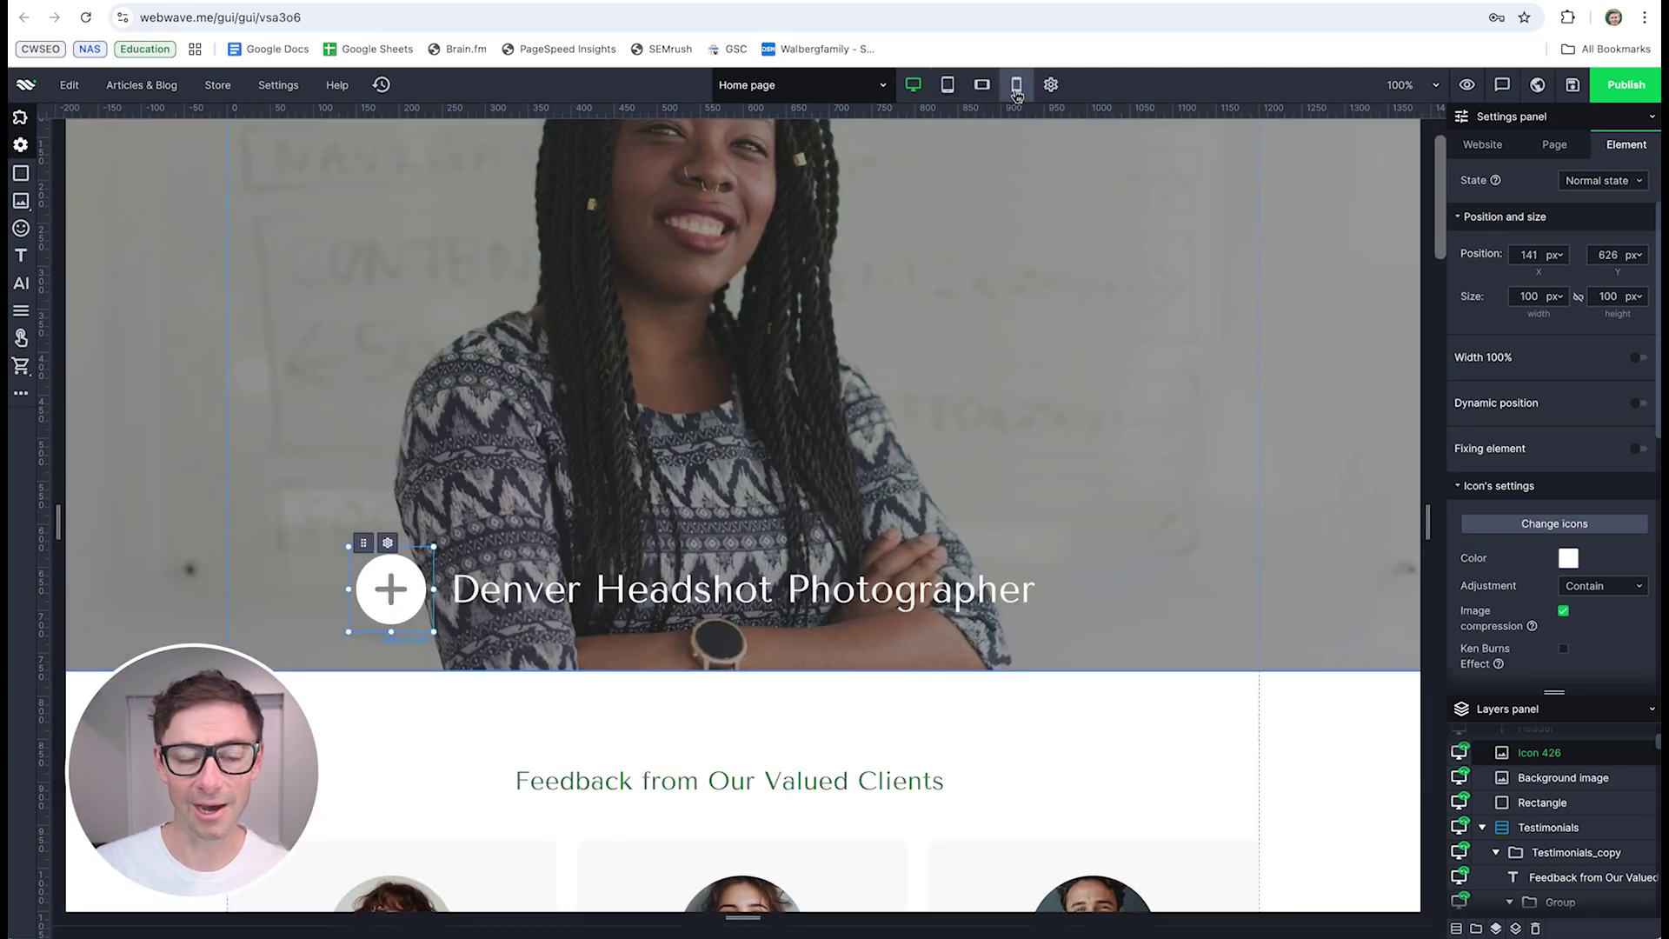
click(1016, 89)
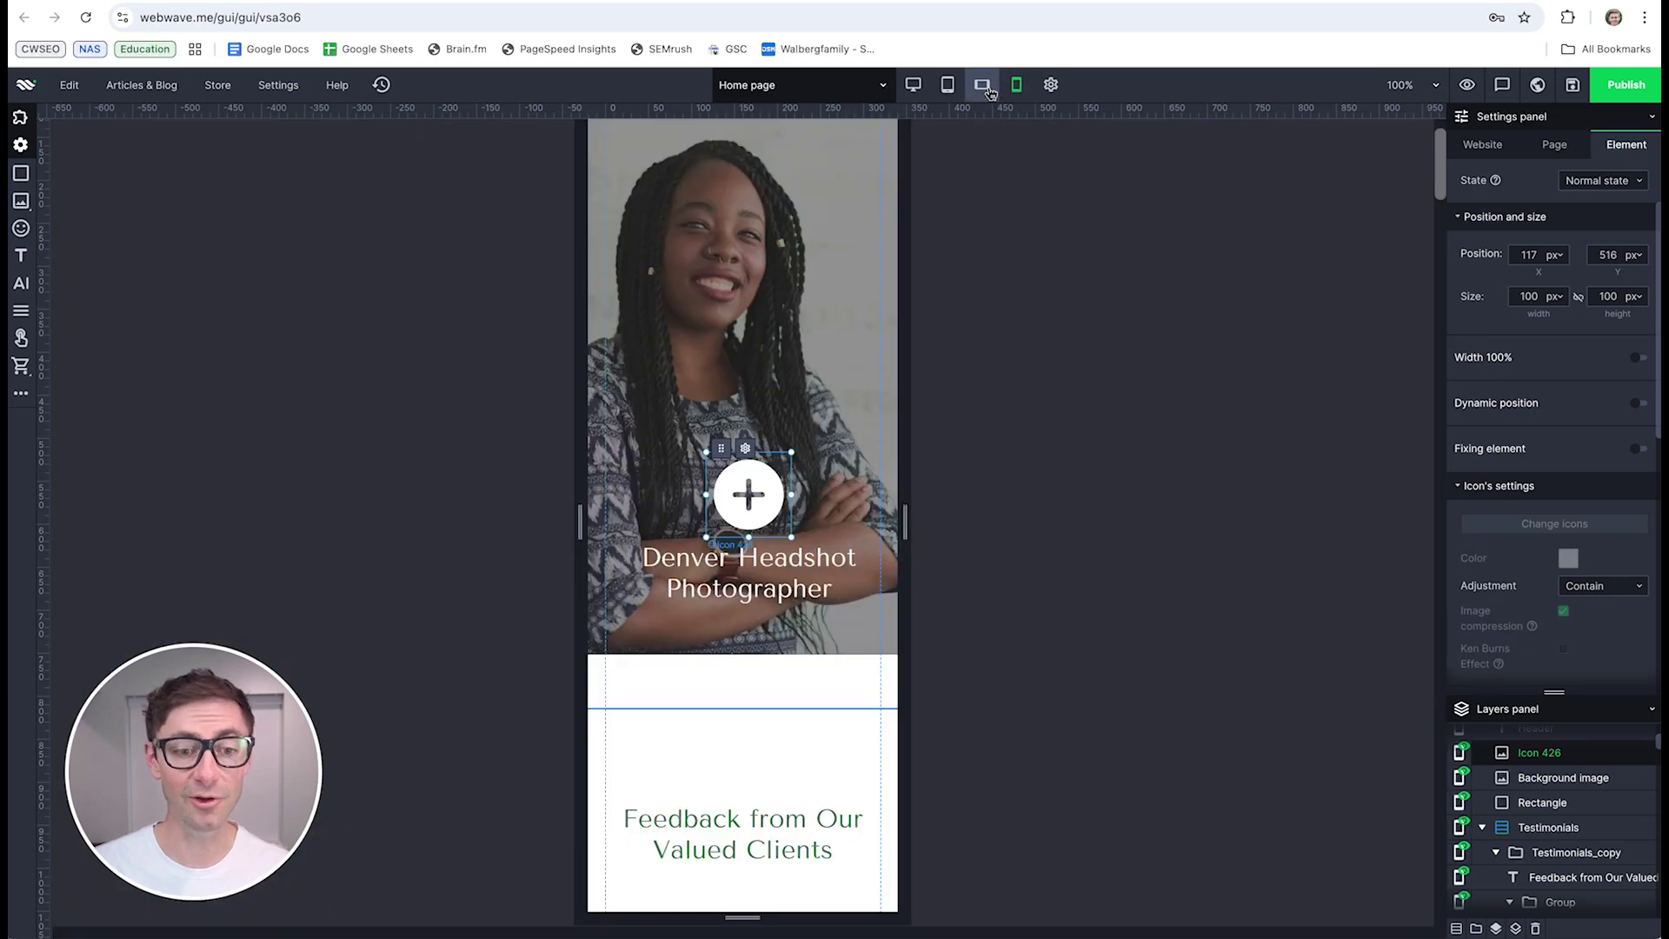
Step: In tablet landscape and portrait, raise the plus icon and move the heading near the hero's top
click(986, 88)
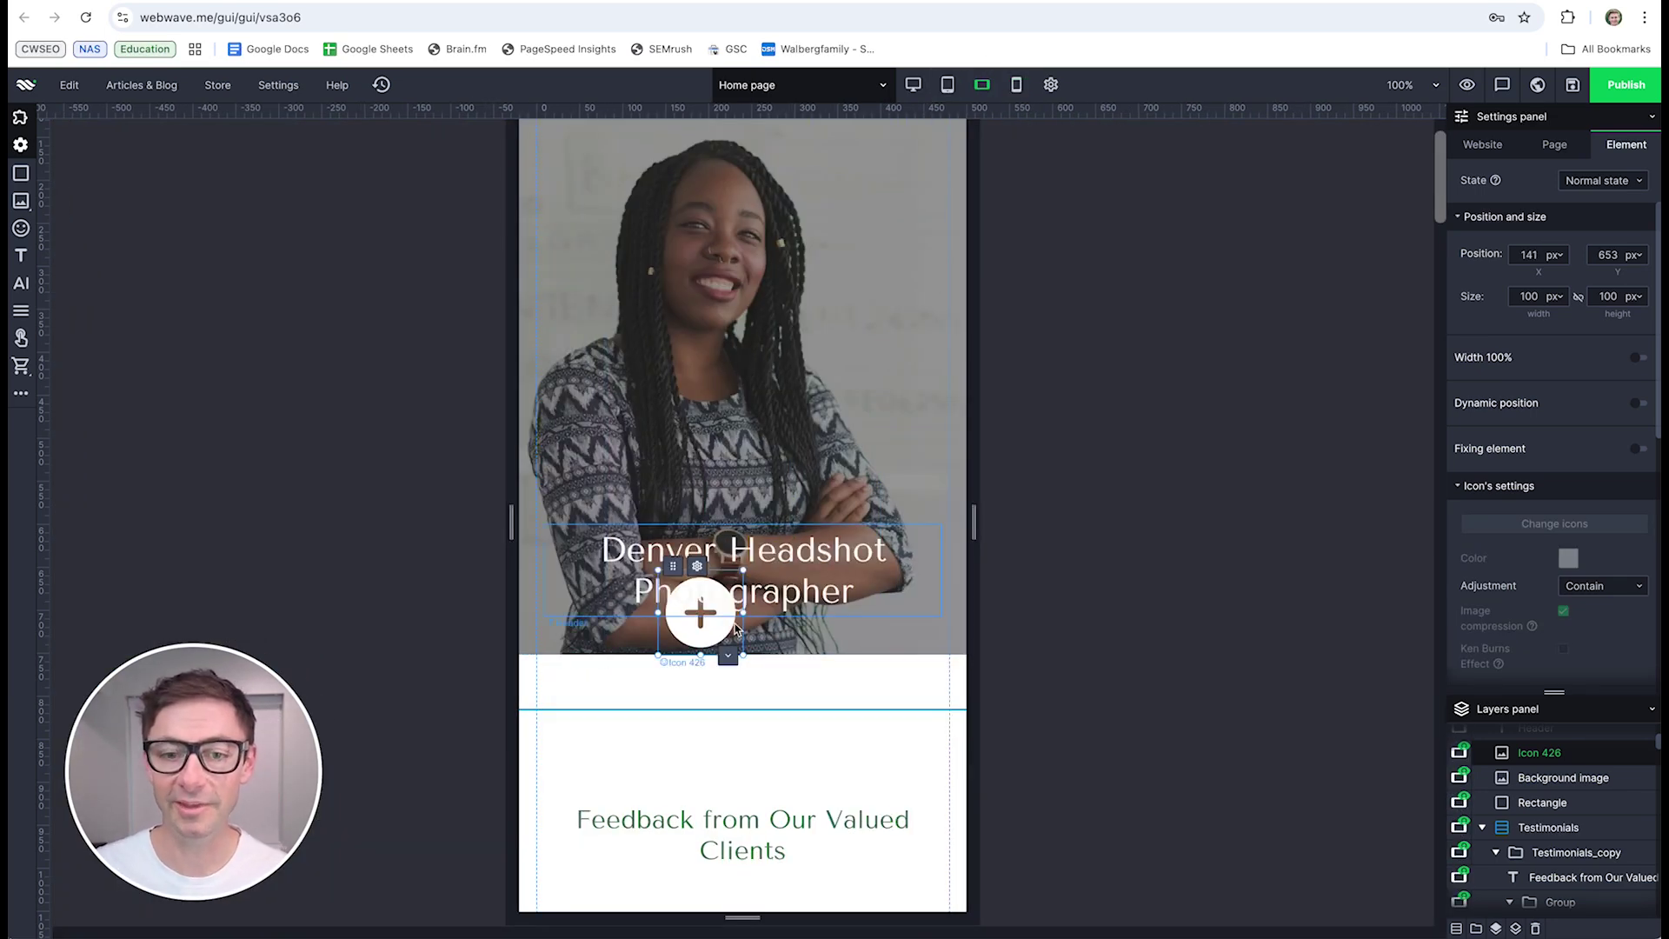
drag(718, 630, 745, 486)
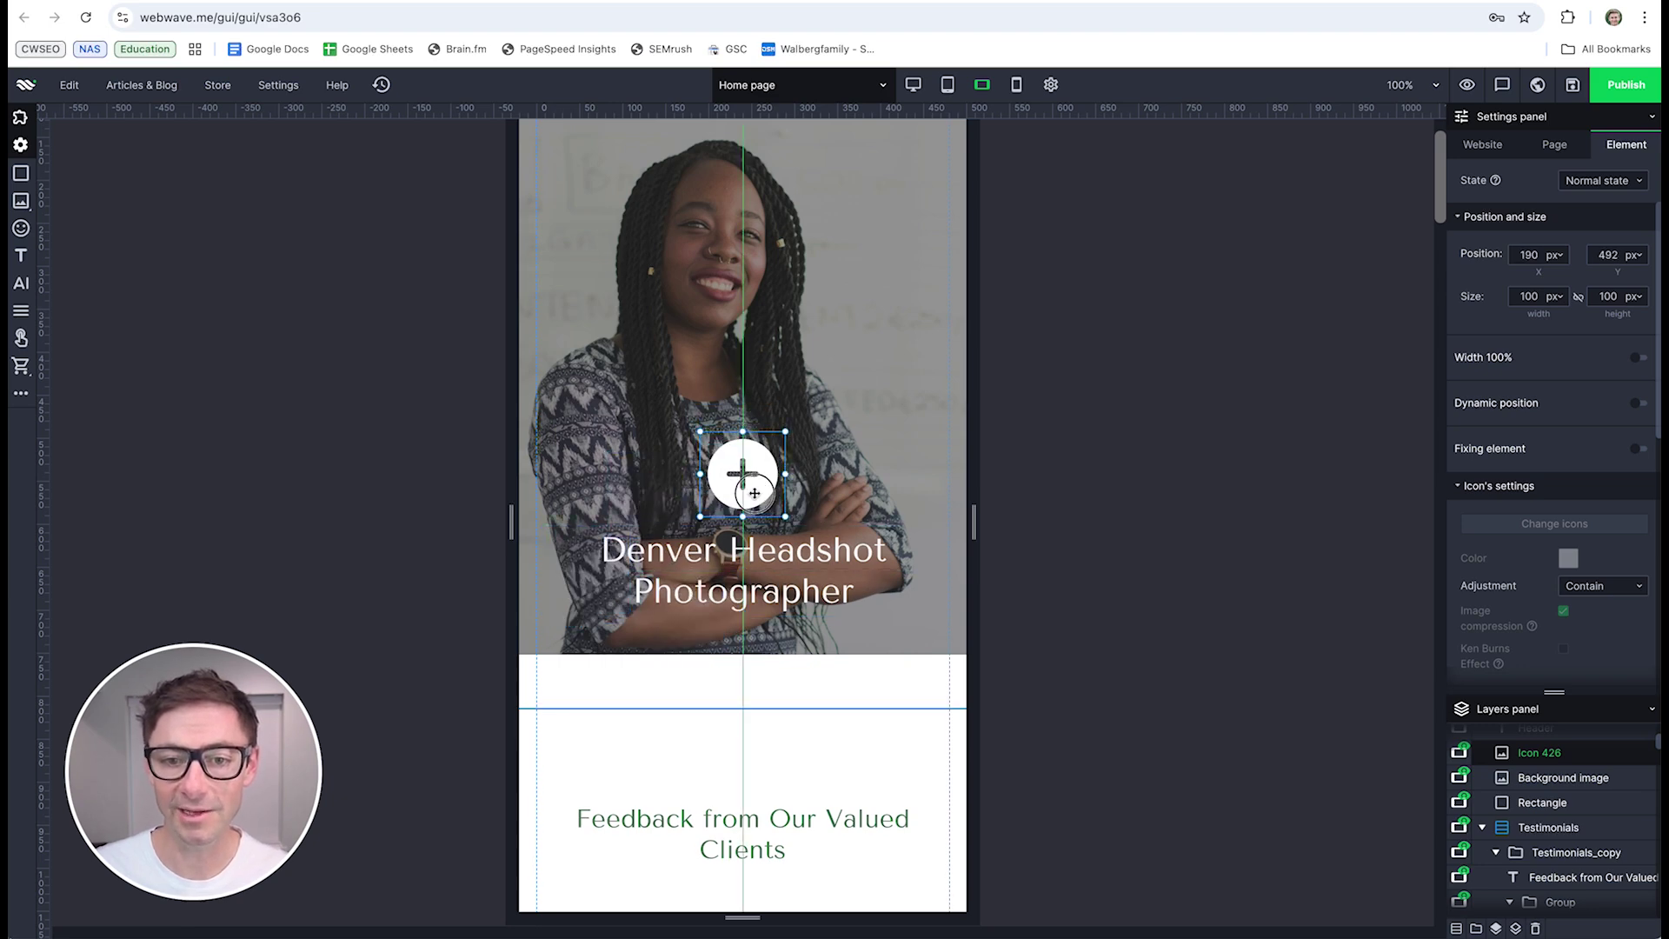
click(947, 84)
drag(605, 620, 756, 509)
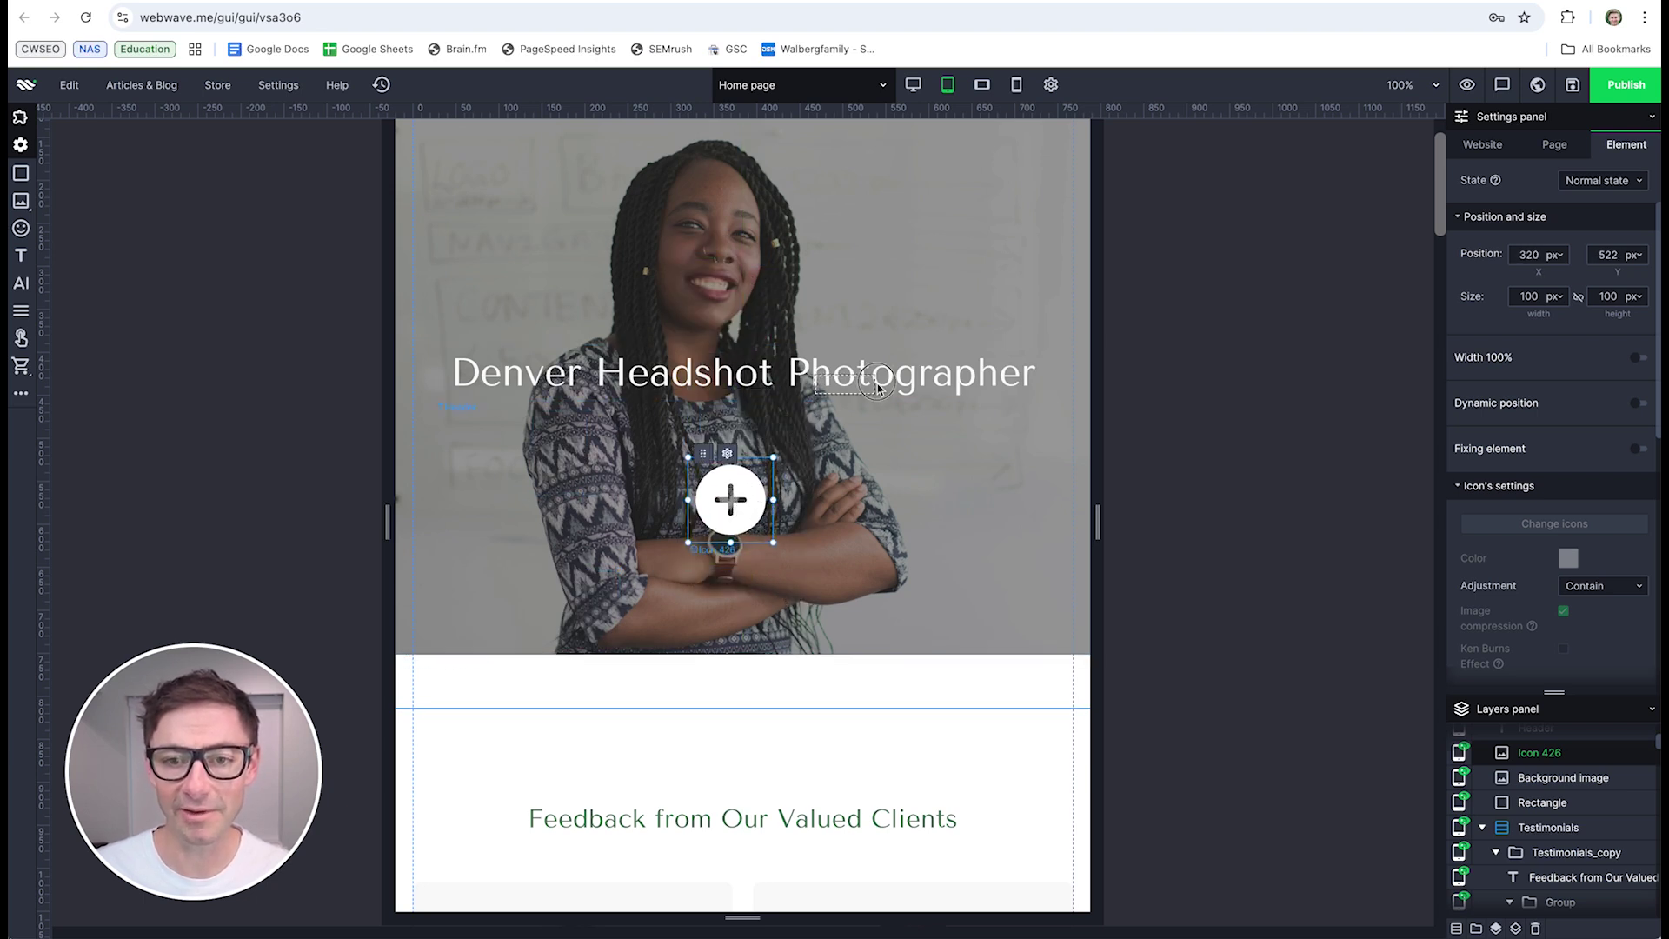
click(910, 388)
drag(909, 388, 906, 592)
Step: Check the tablet and mobile layouts, ending on the Testimonials section in mobile portrait
click(982, 84)
click(947, 84)
click(983, 84)
click(1016, 85)
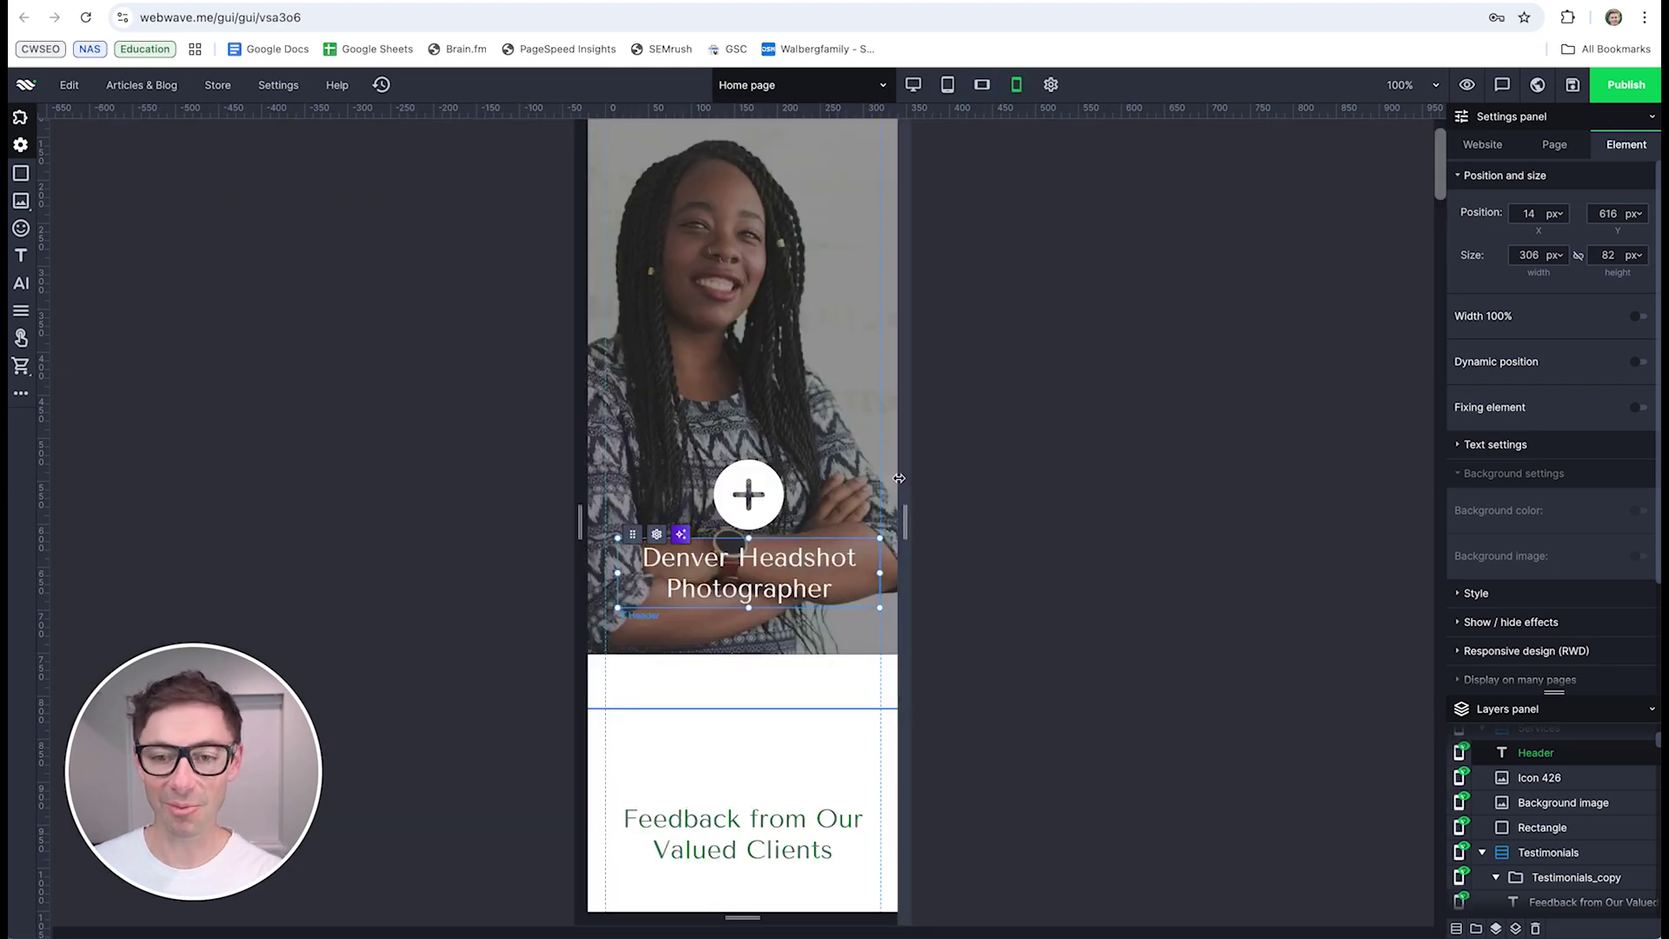
scroll(884, 467, down, 1)
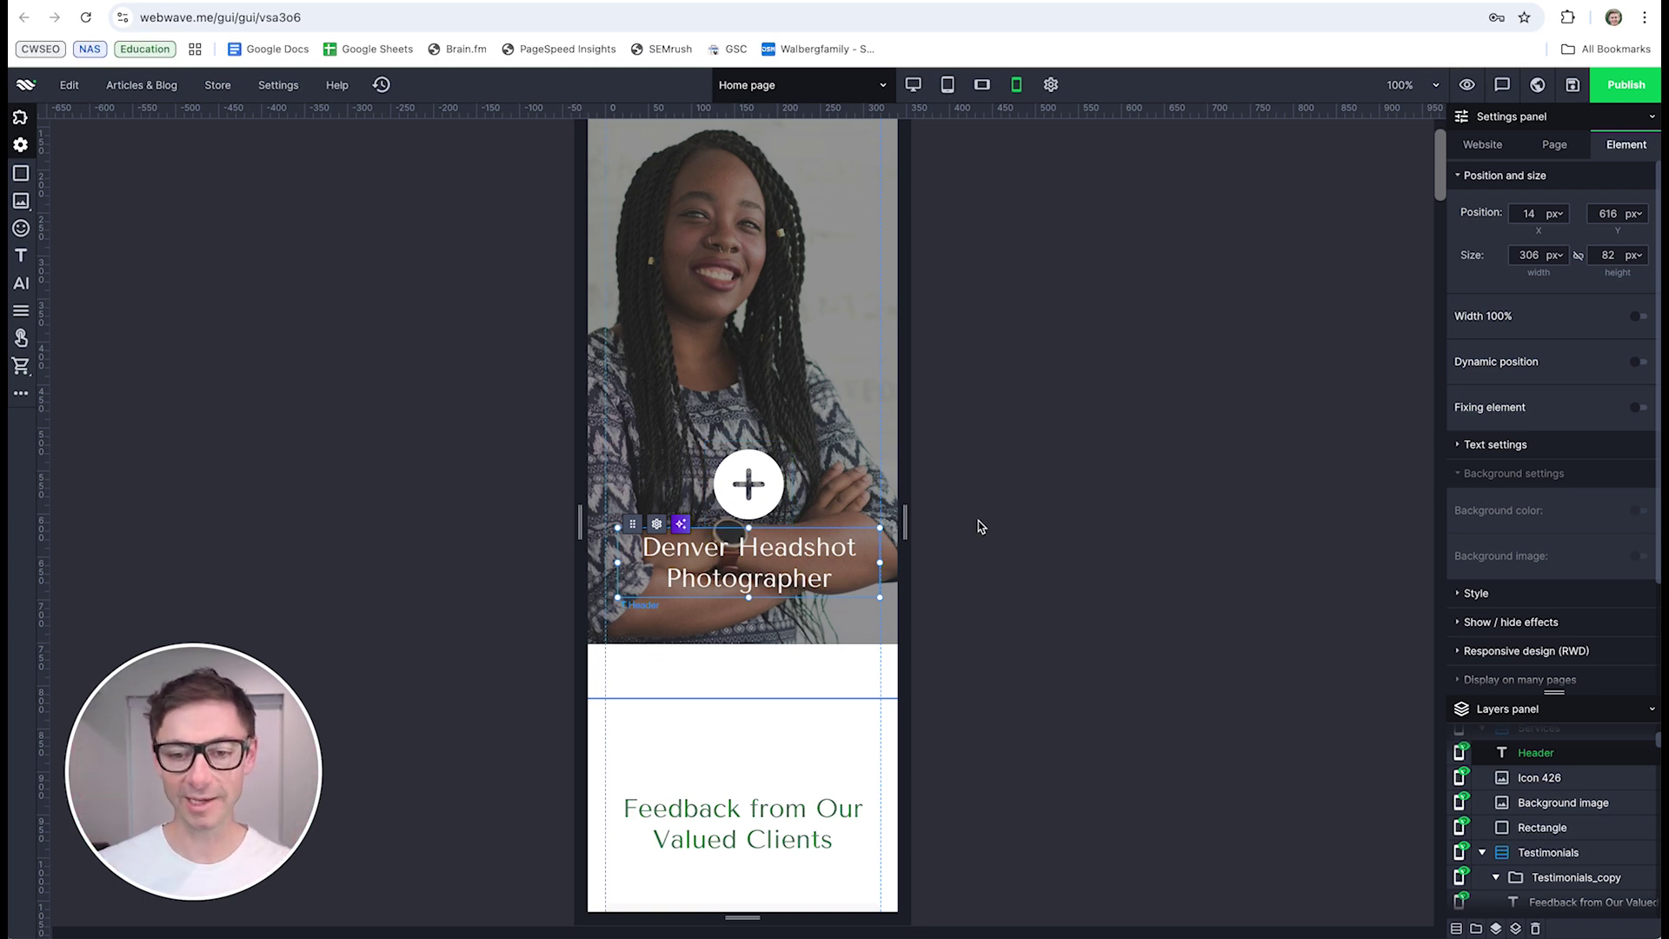
scroll(758, 558, down, 3)
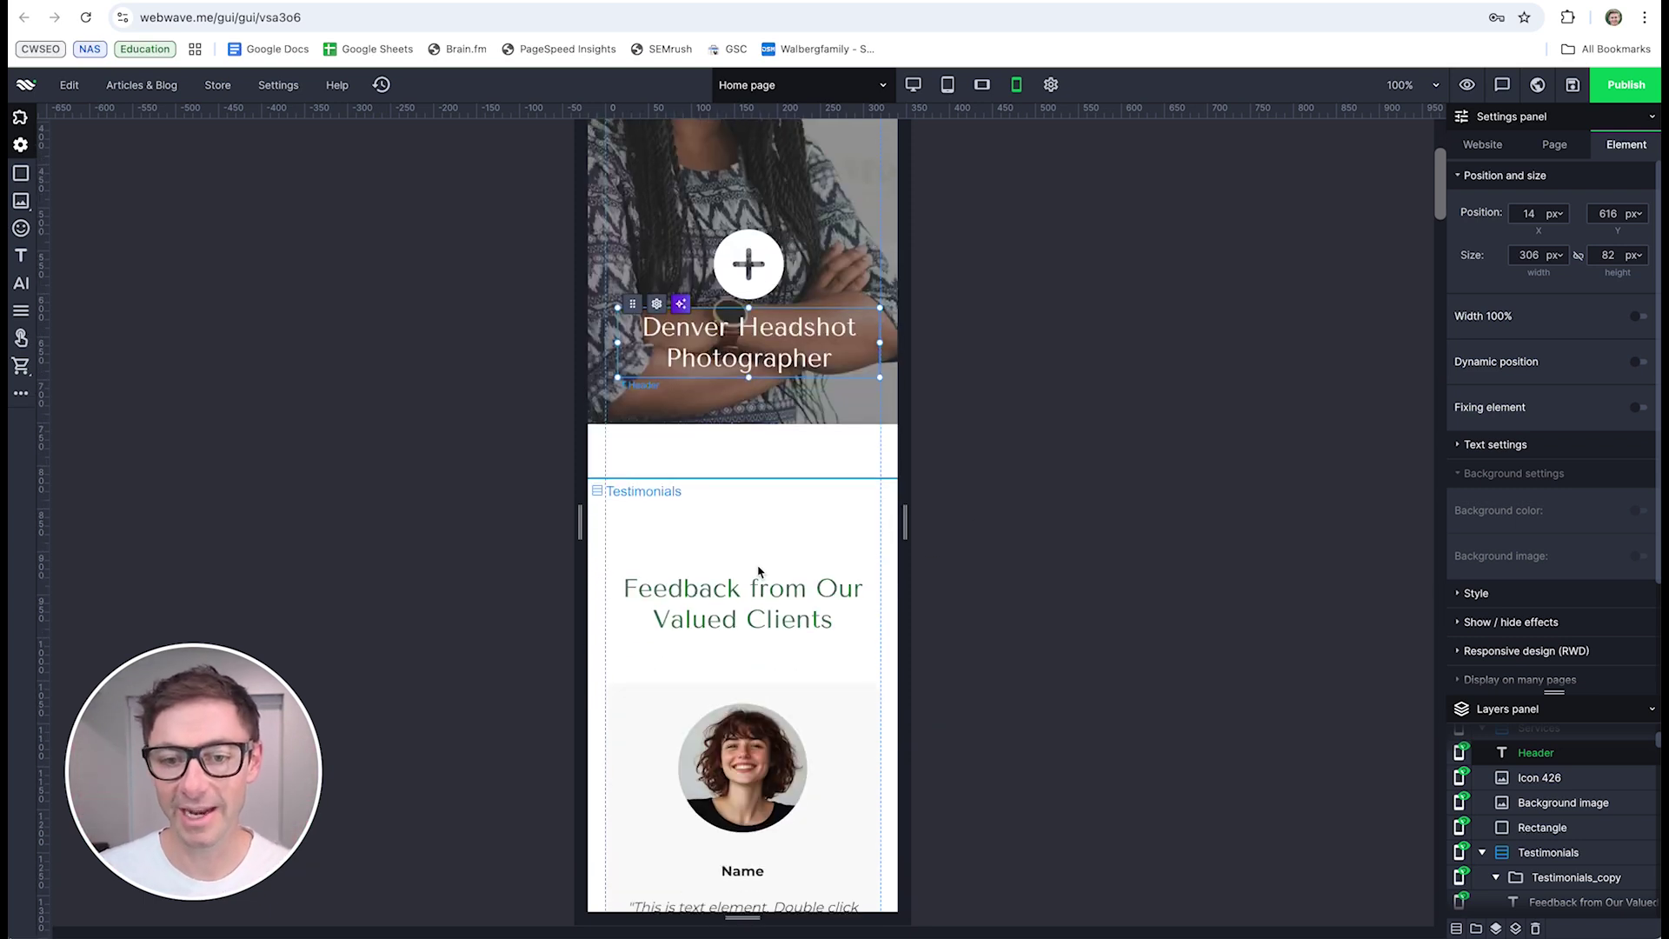
click(783, 494)
scroll(800, 500, down, 4)
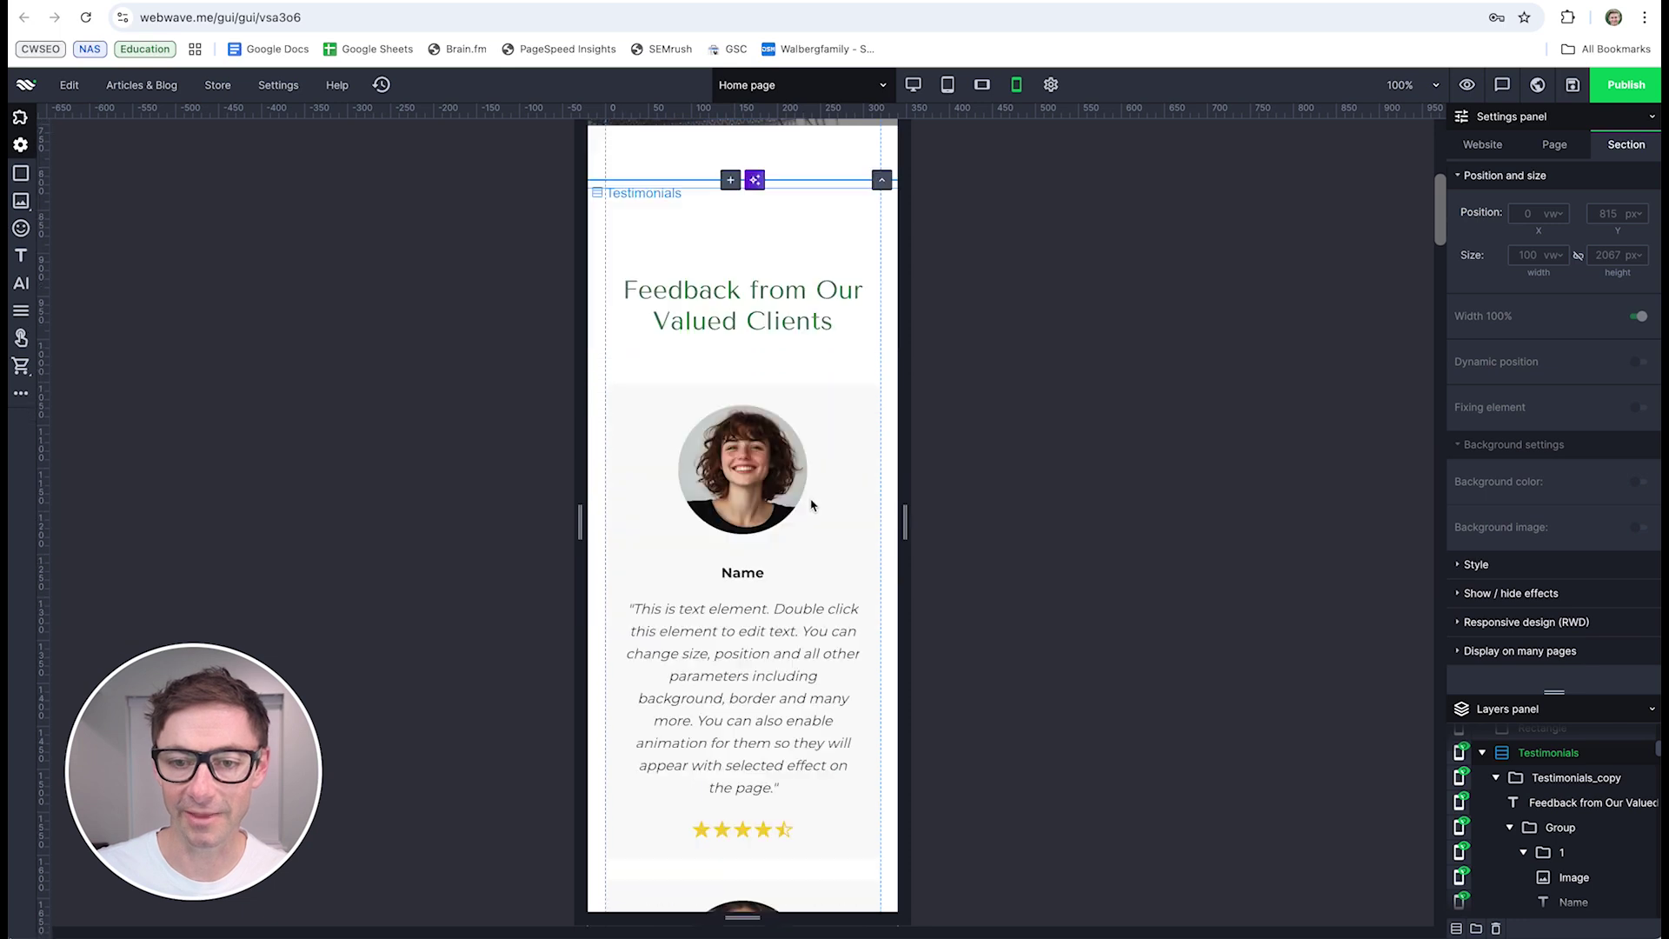
Step: Run Generate responsive design on the active Testimonials section only, targeting Mobile portrait
click(1508, 622)
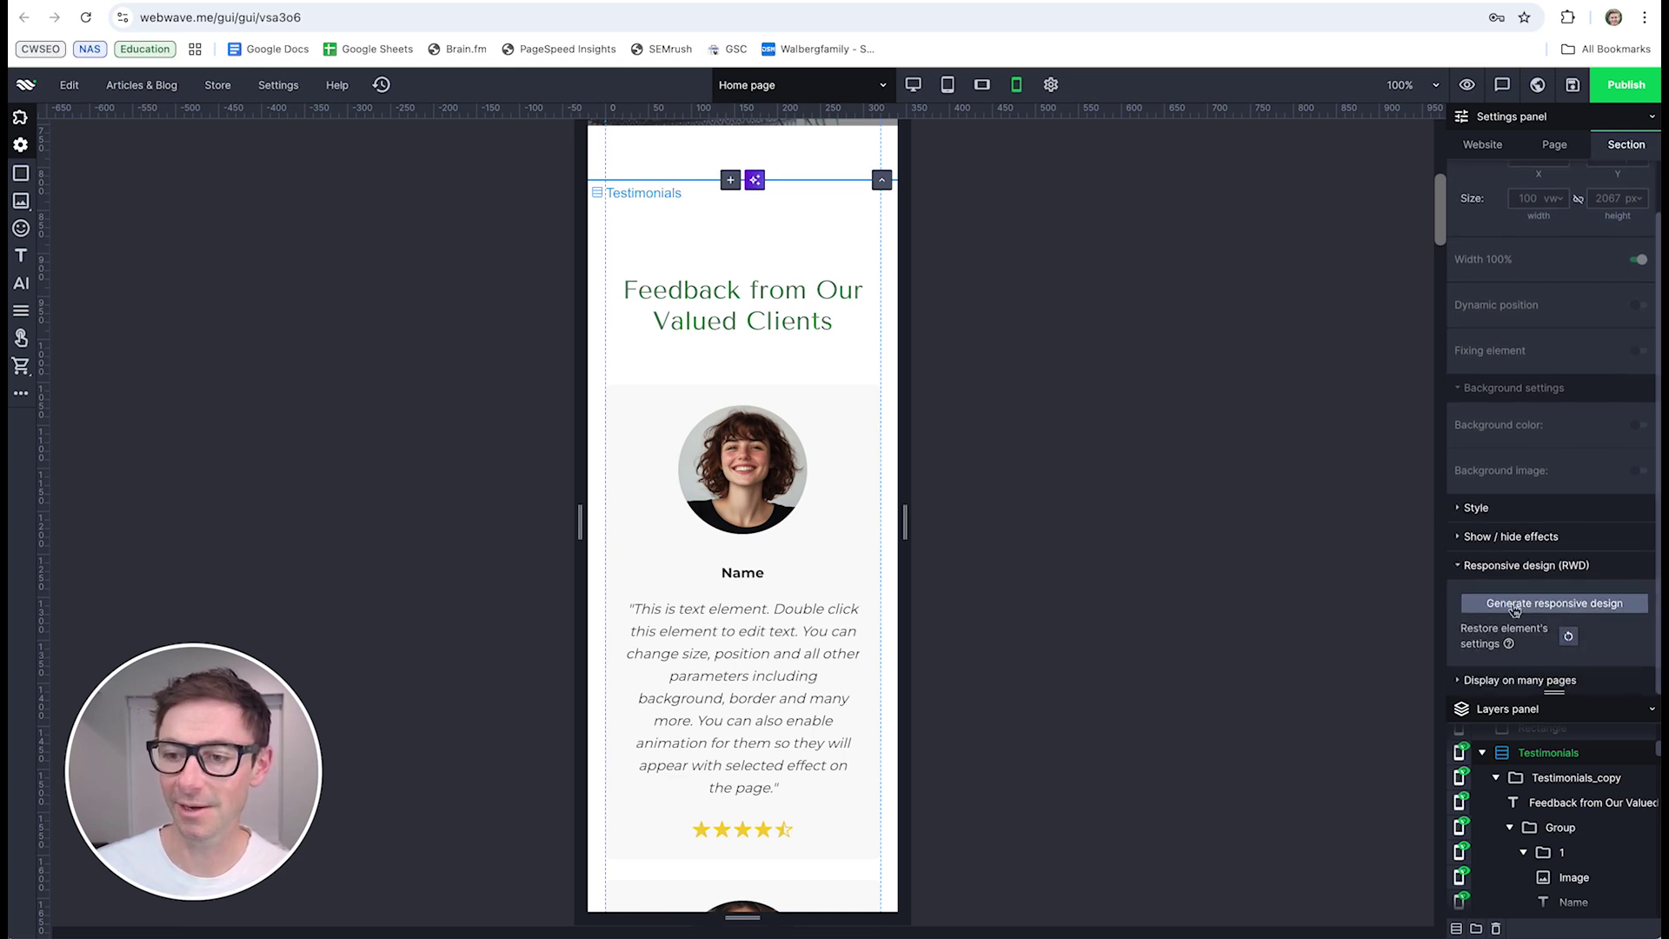
click(1514, 608)
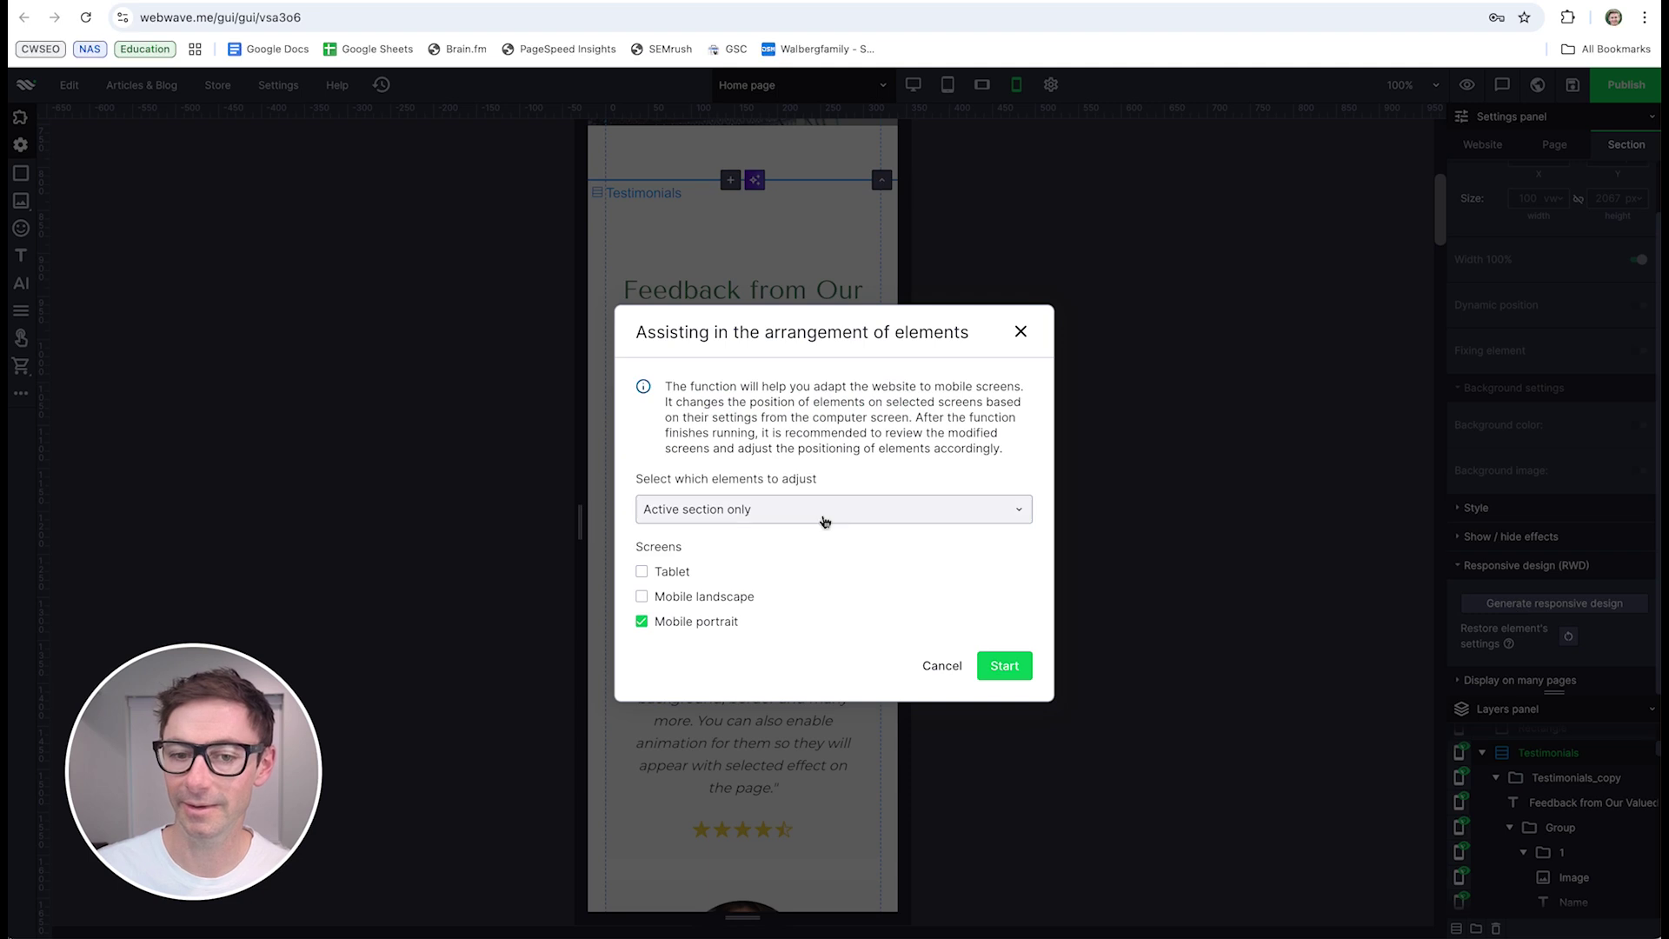
click(673, 517)
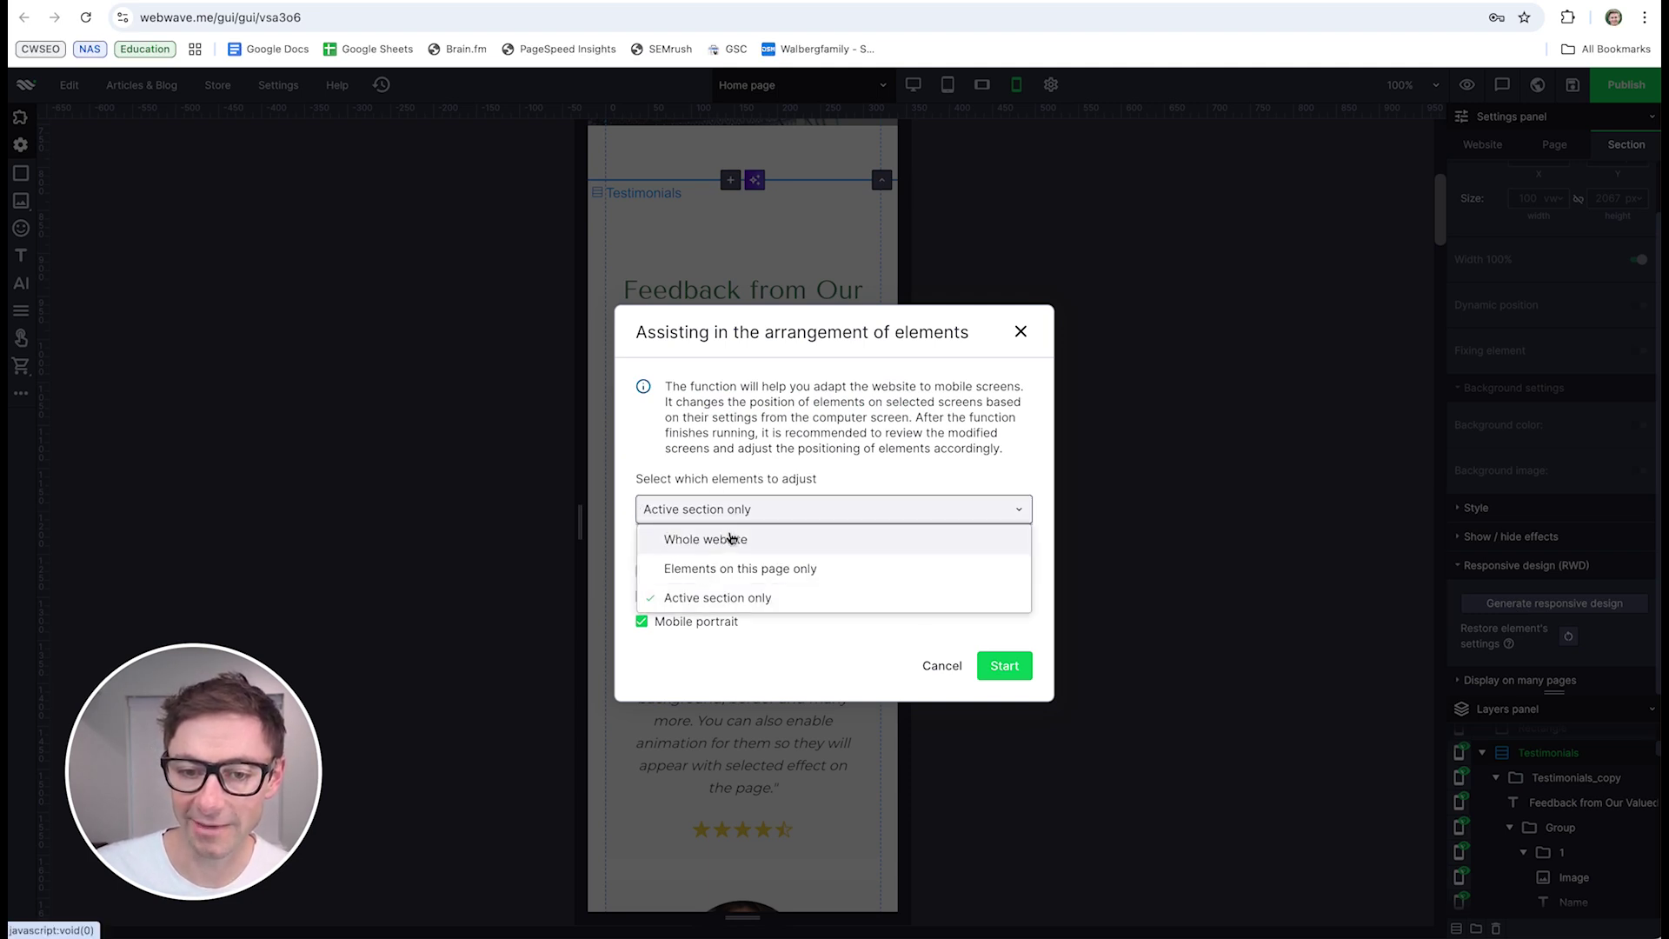
click(770, 486)
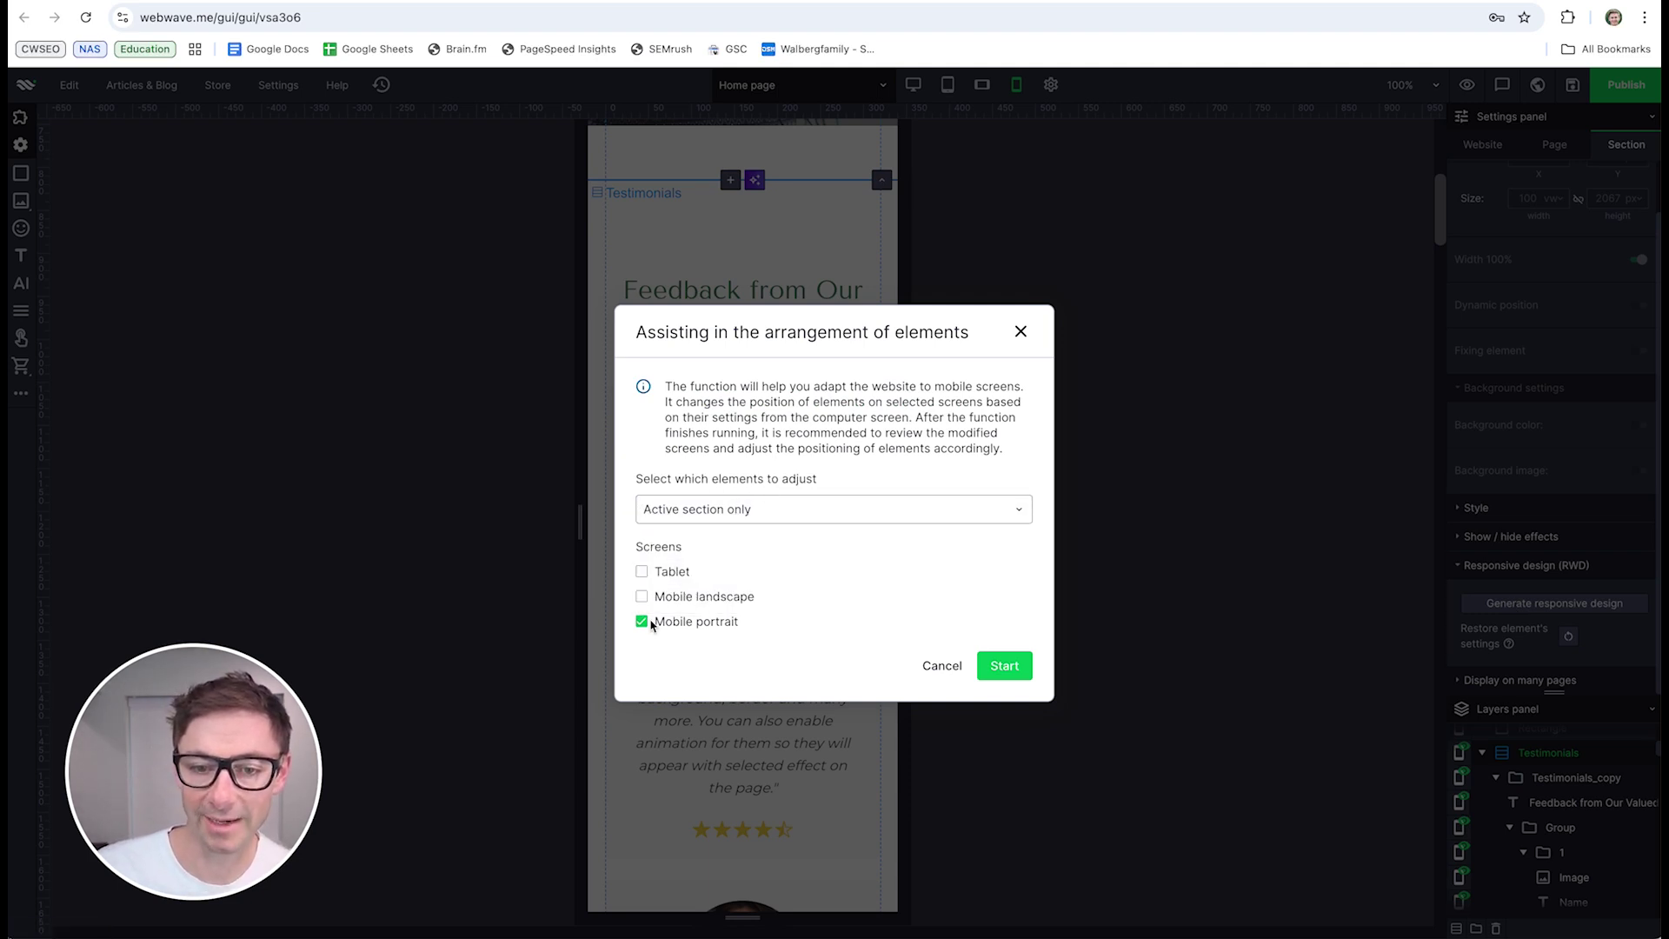
click(1013, 672)
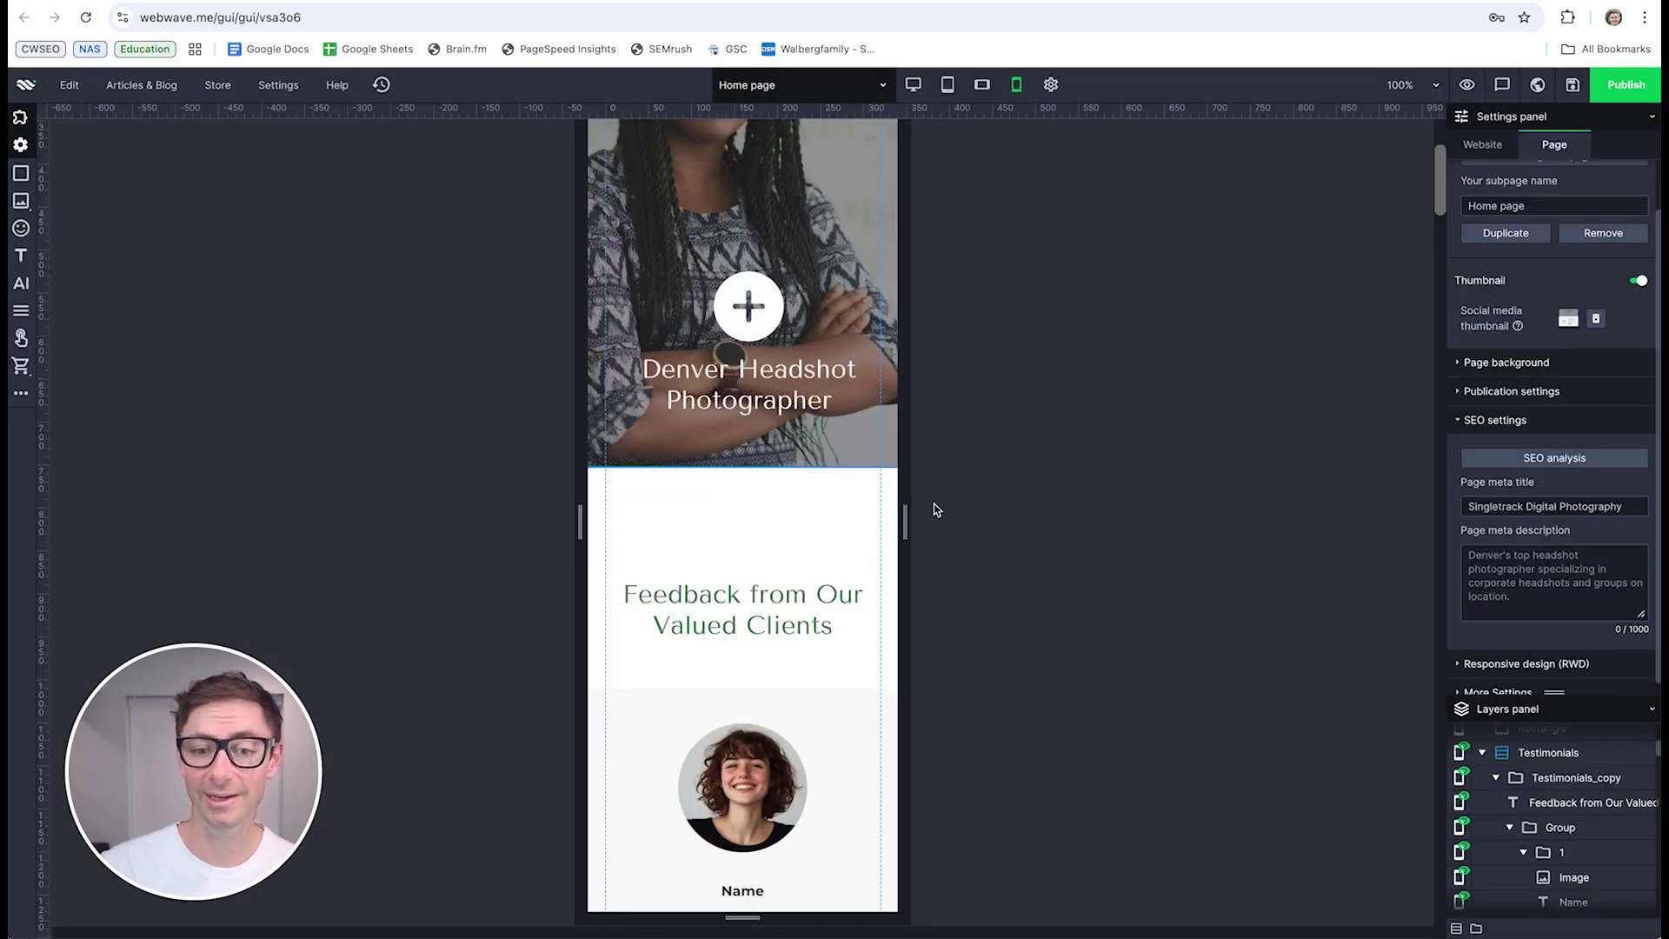
Step: Narrow the first testimonial's quote text to 320 px wide in the mobile layout
scroll(839, 485, down, 2)
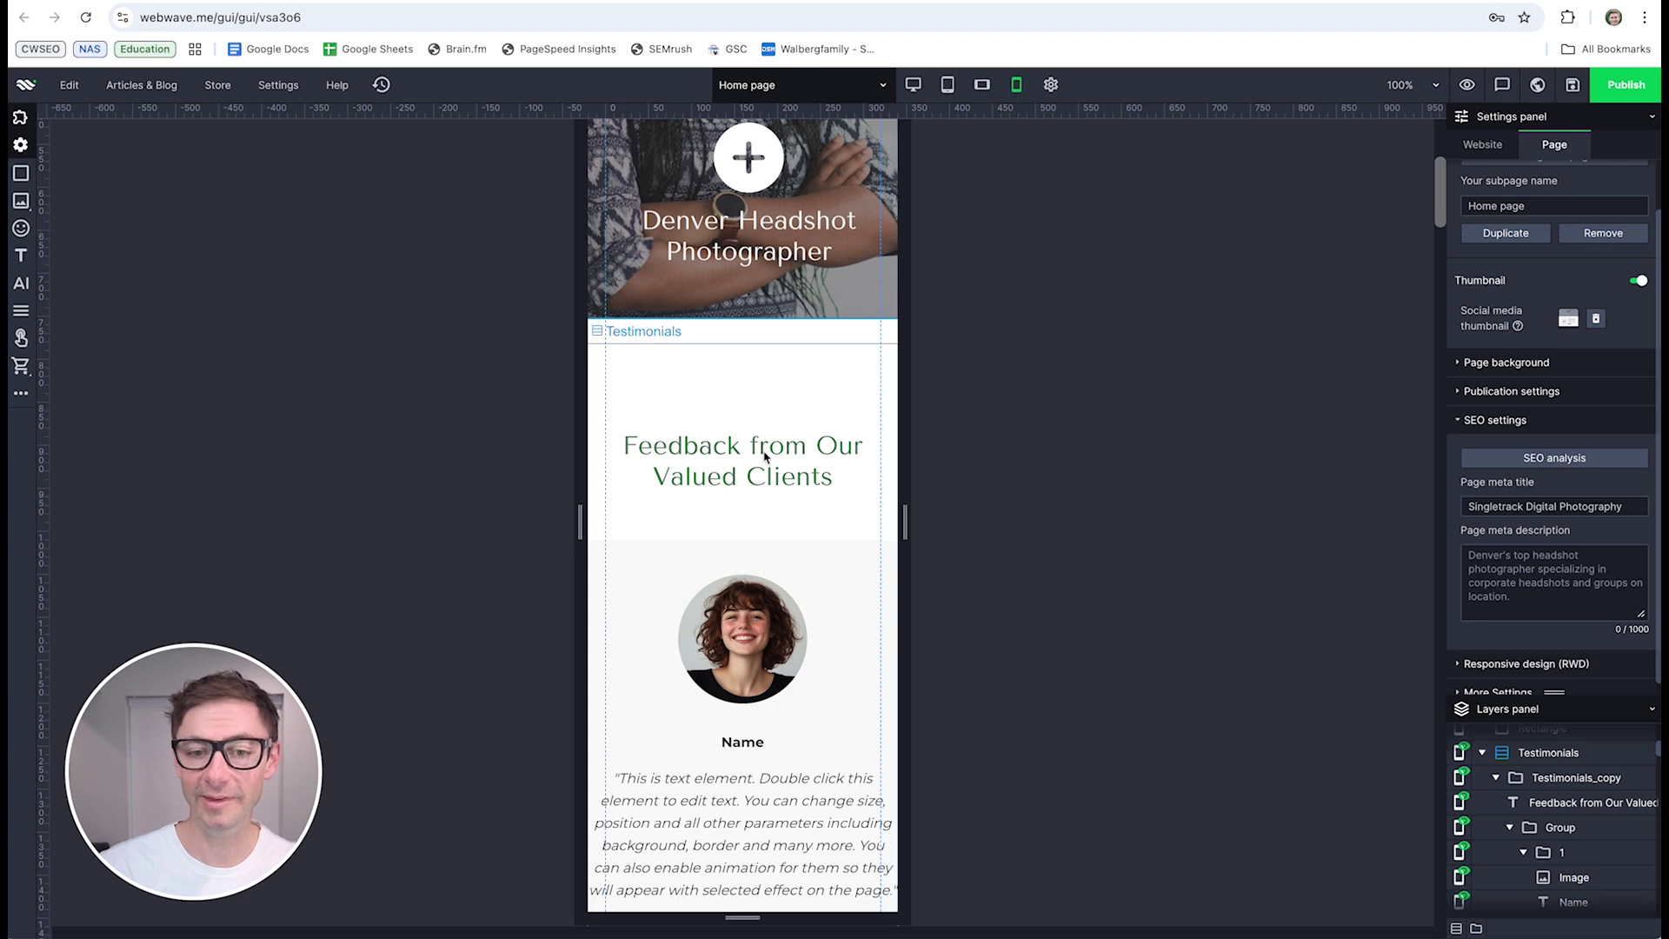
scroll(802, 560, down, 3)
scroll(802, 559, down, 8)
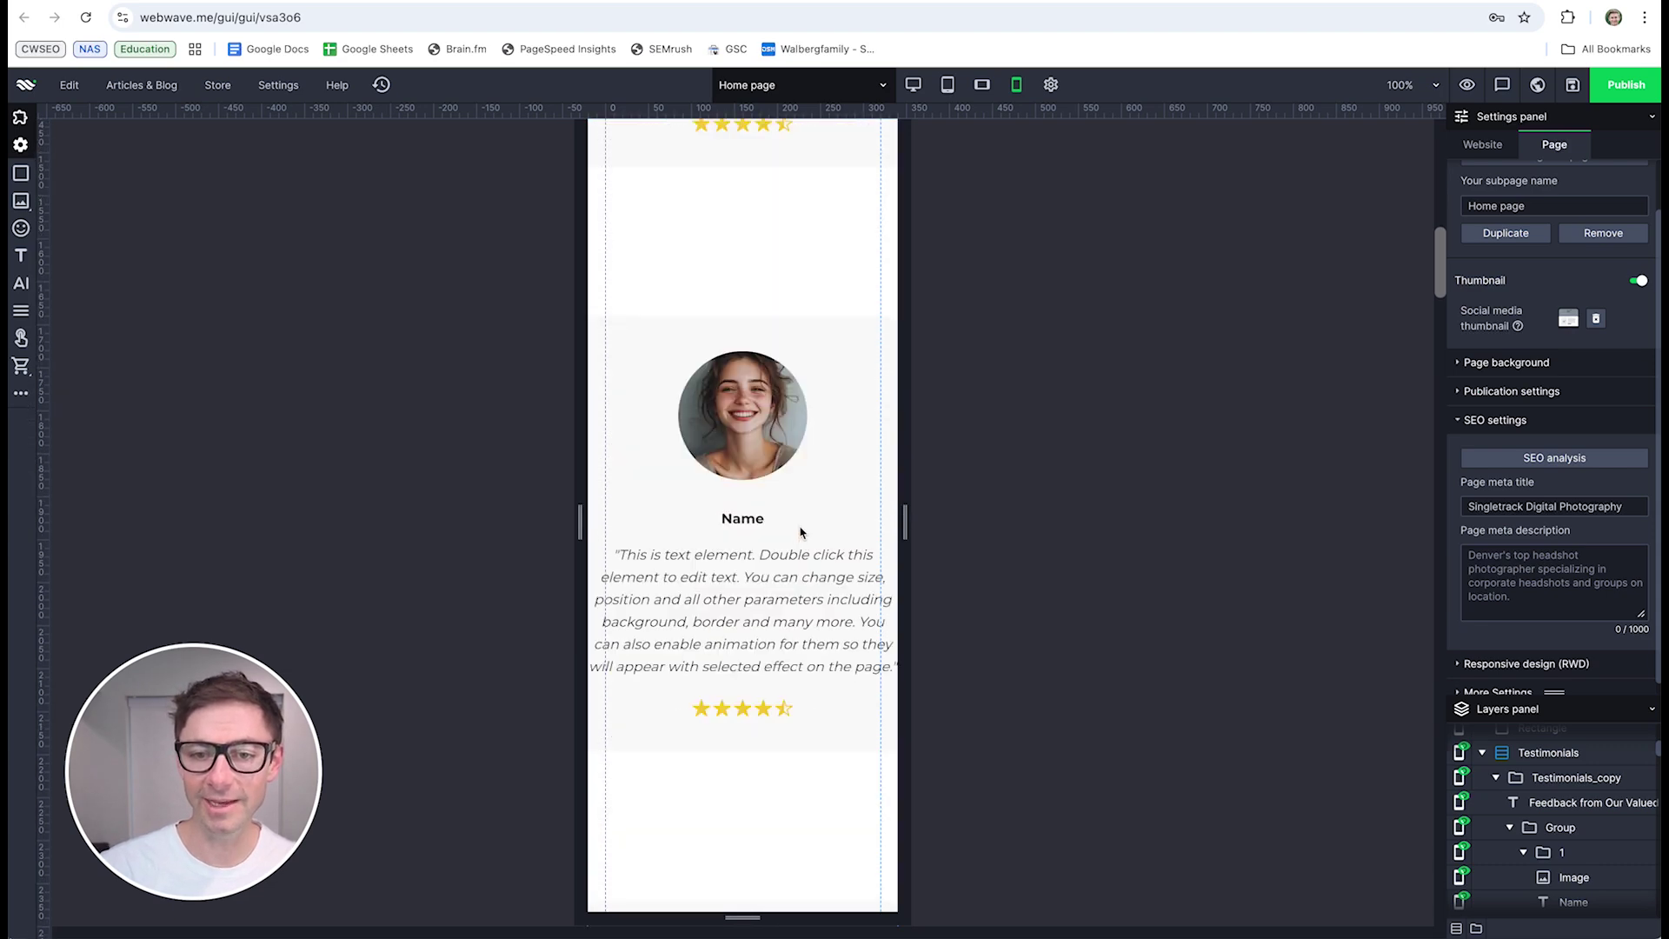
scroll(801, 522, down, 10)
scroll(819, 553, up, 20)
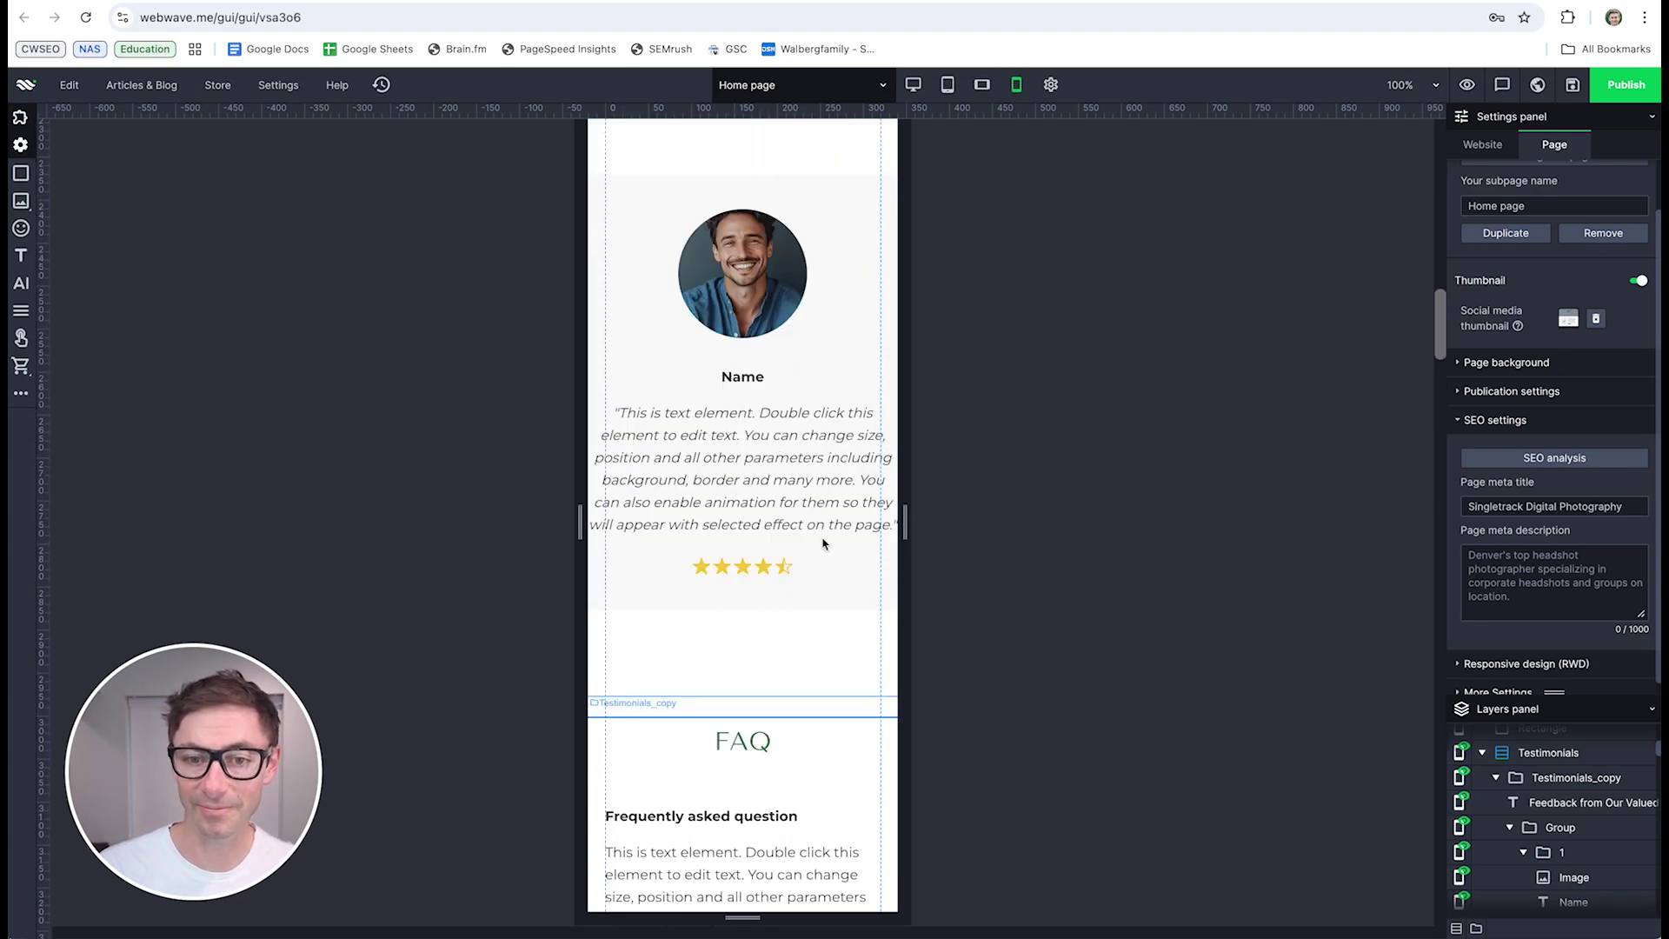
scroll(817, 551, up, 5)
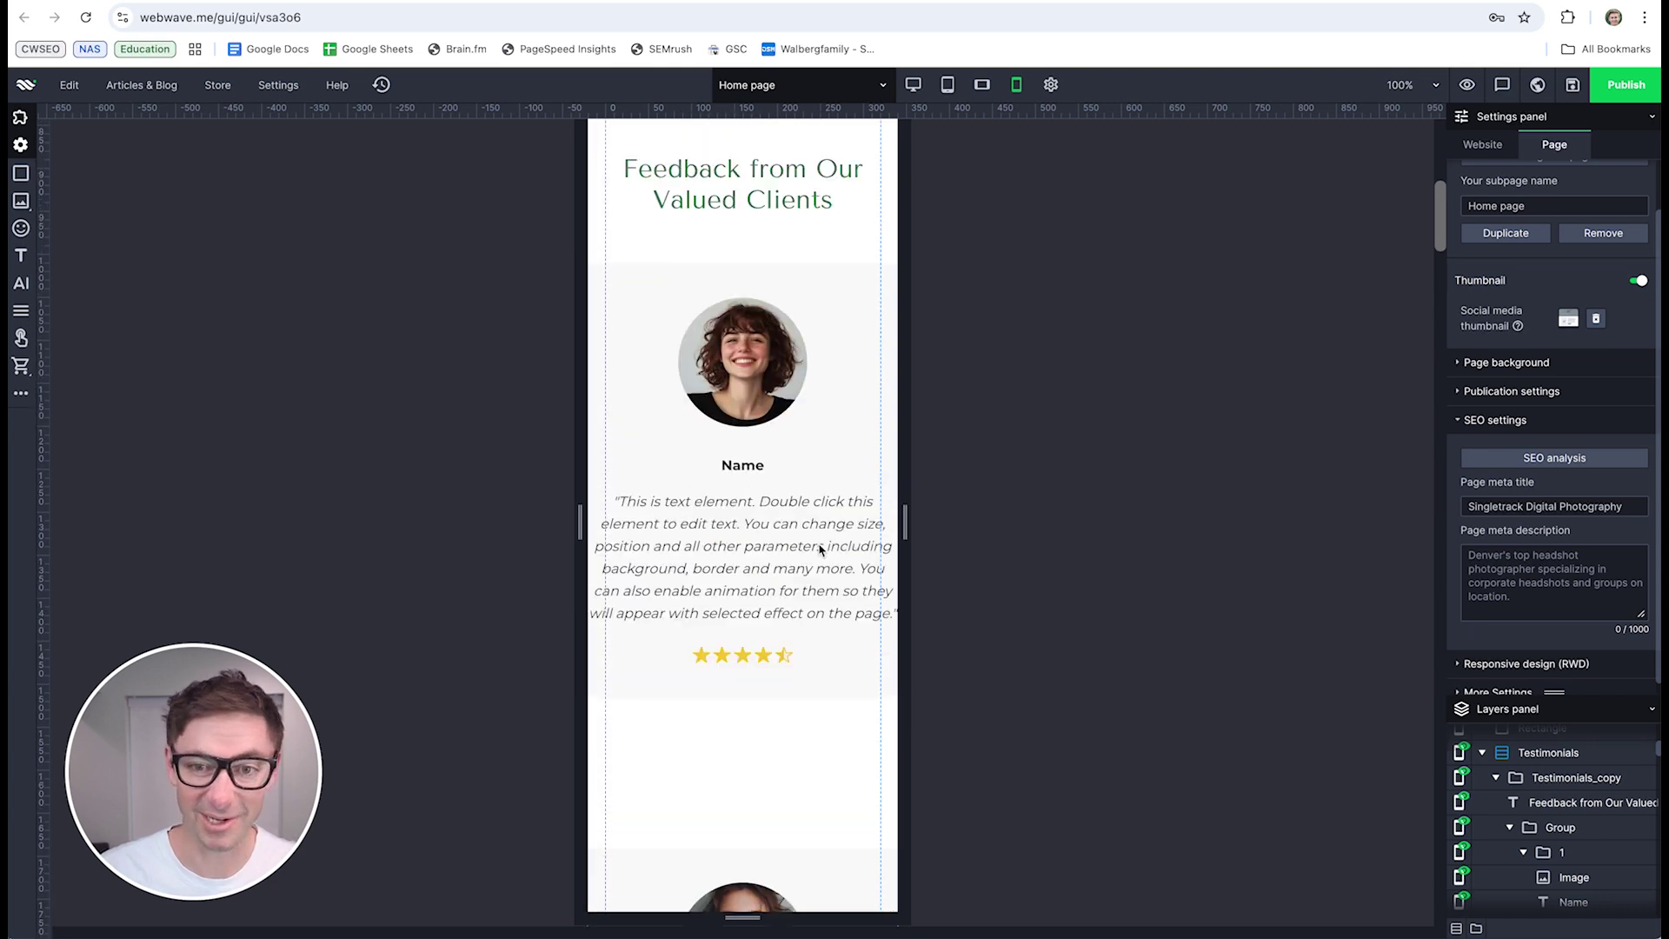
click(793, 575)
click(798, 535)
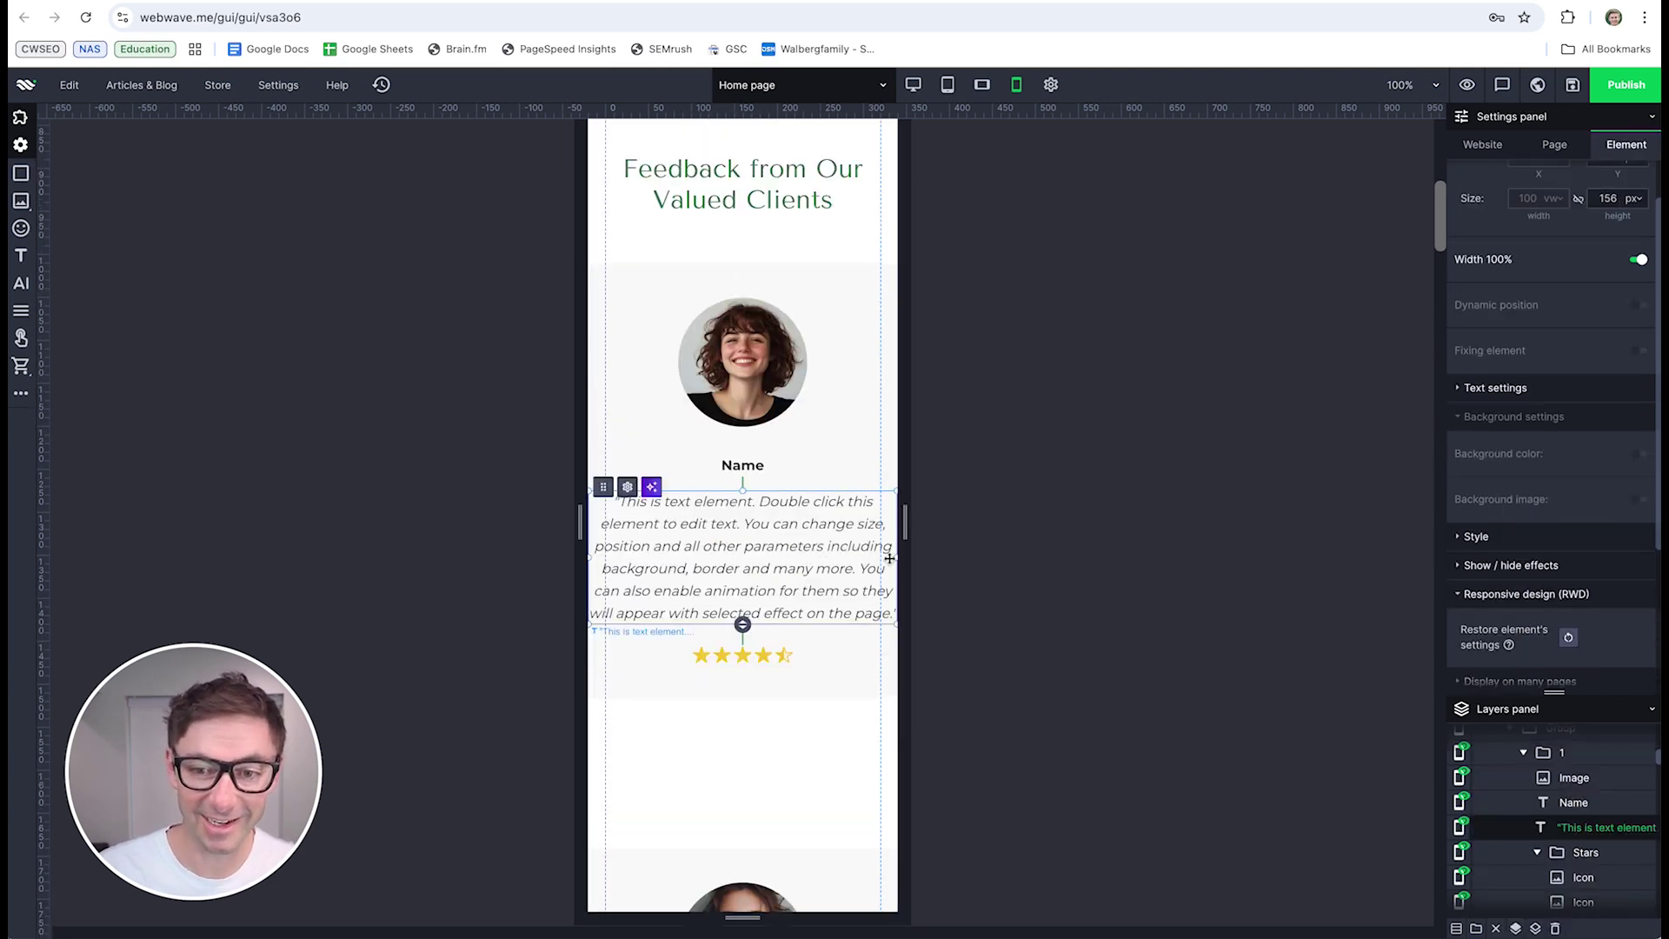
drag(896, 561, 880, 560)
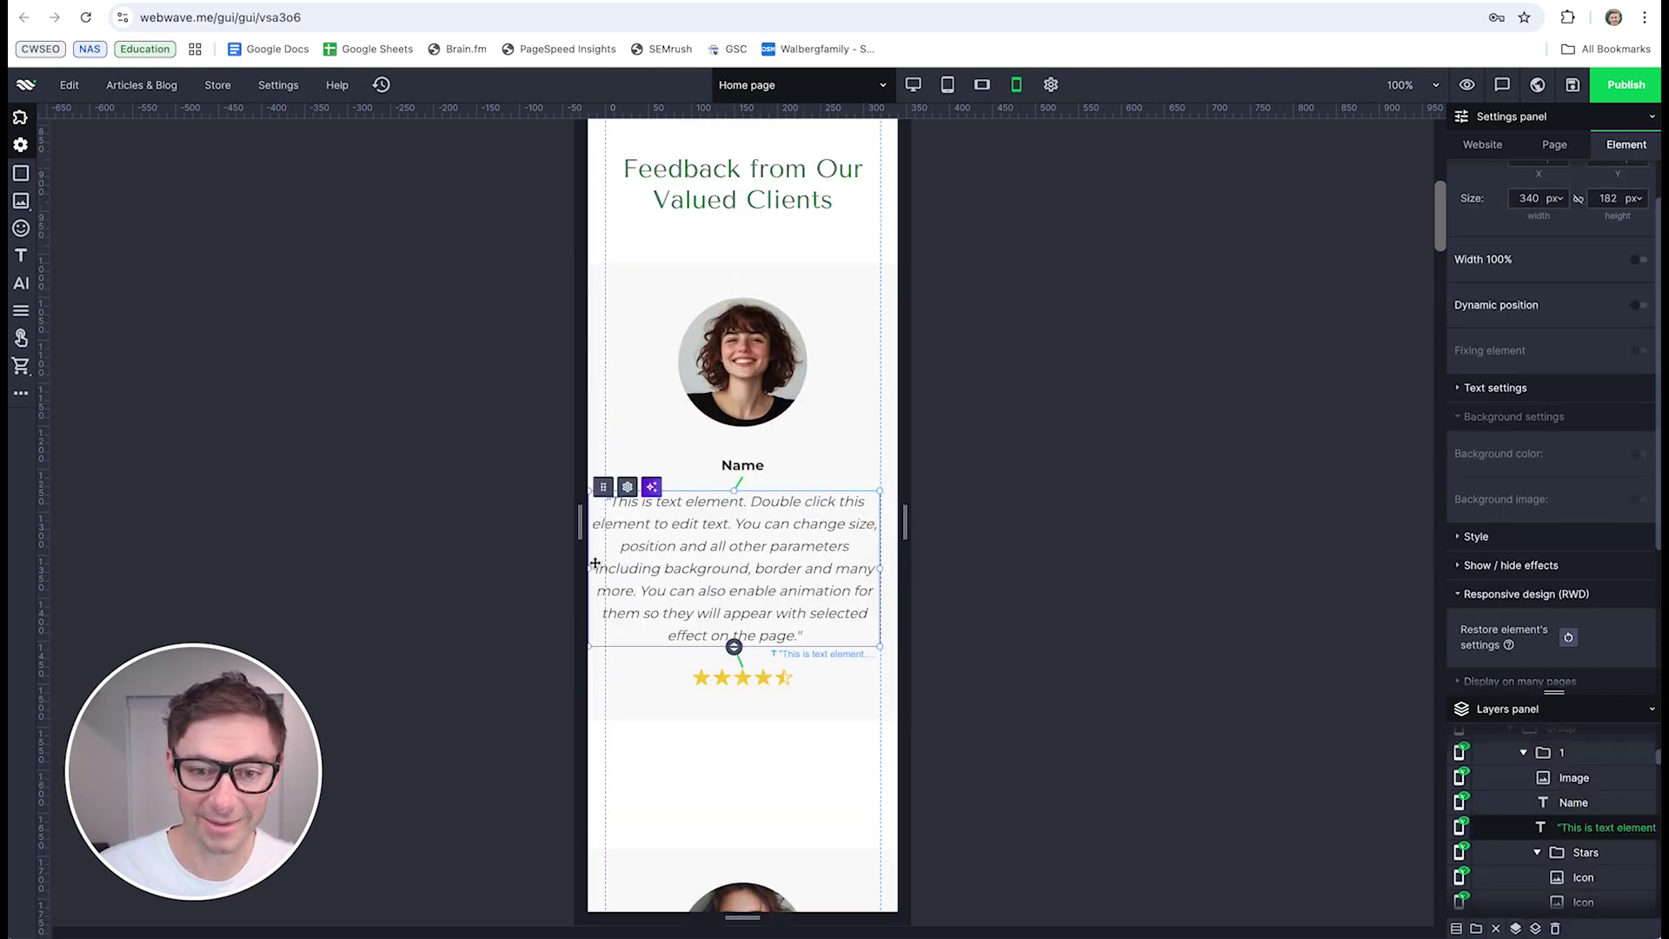
drag(589, 568, 606, 568)
Step: Narrow the second testimonial's quote text to 320 px, then return to the desktop layout
scroll(740, 805, down, 5)
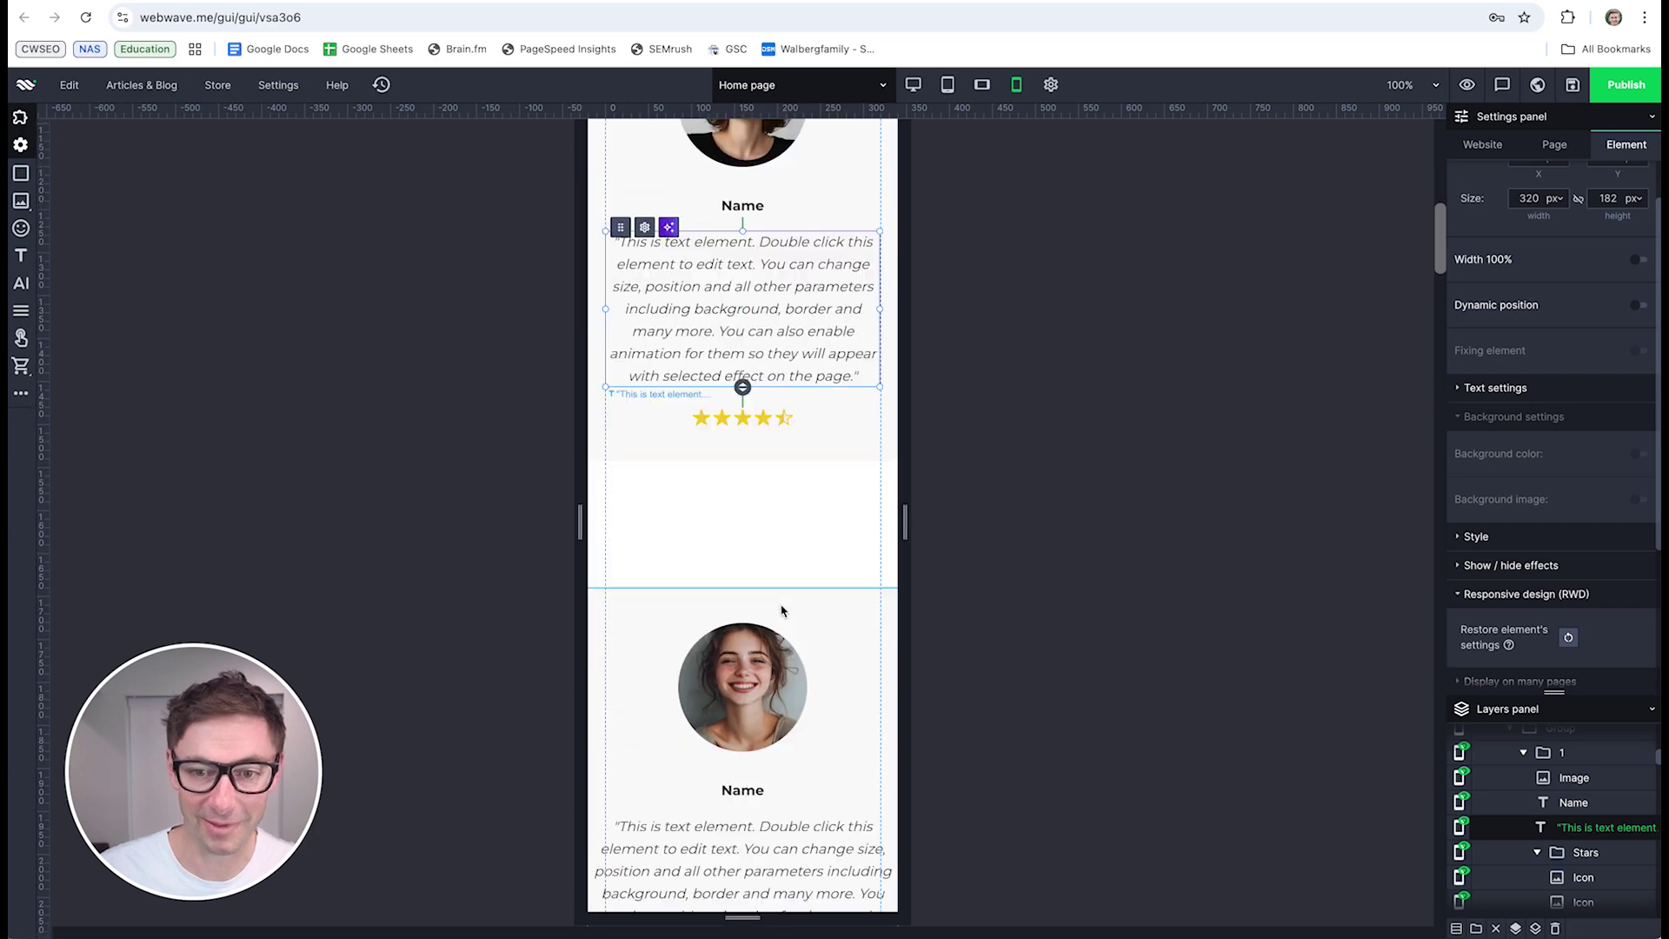
click(809, 630)
click(729, 682)
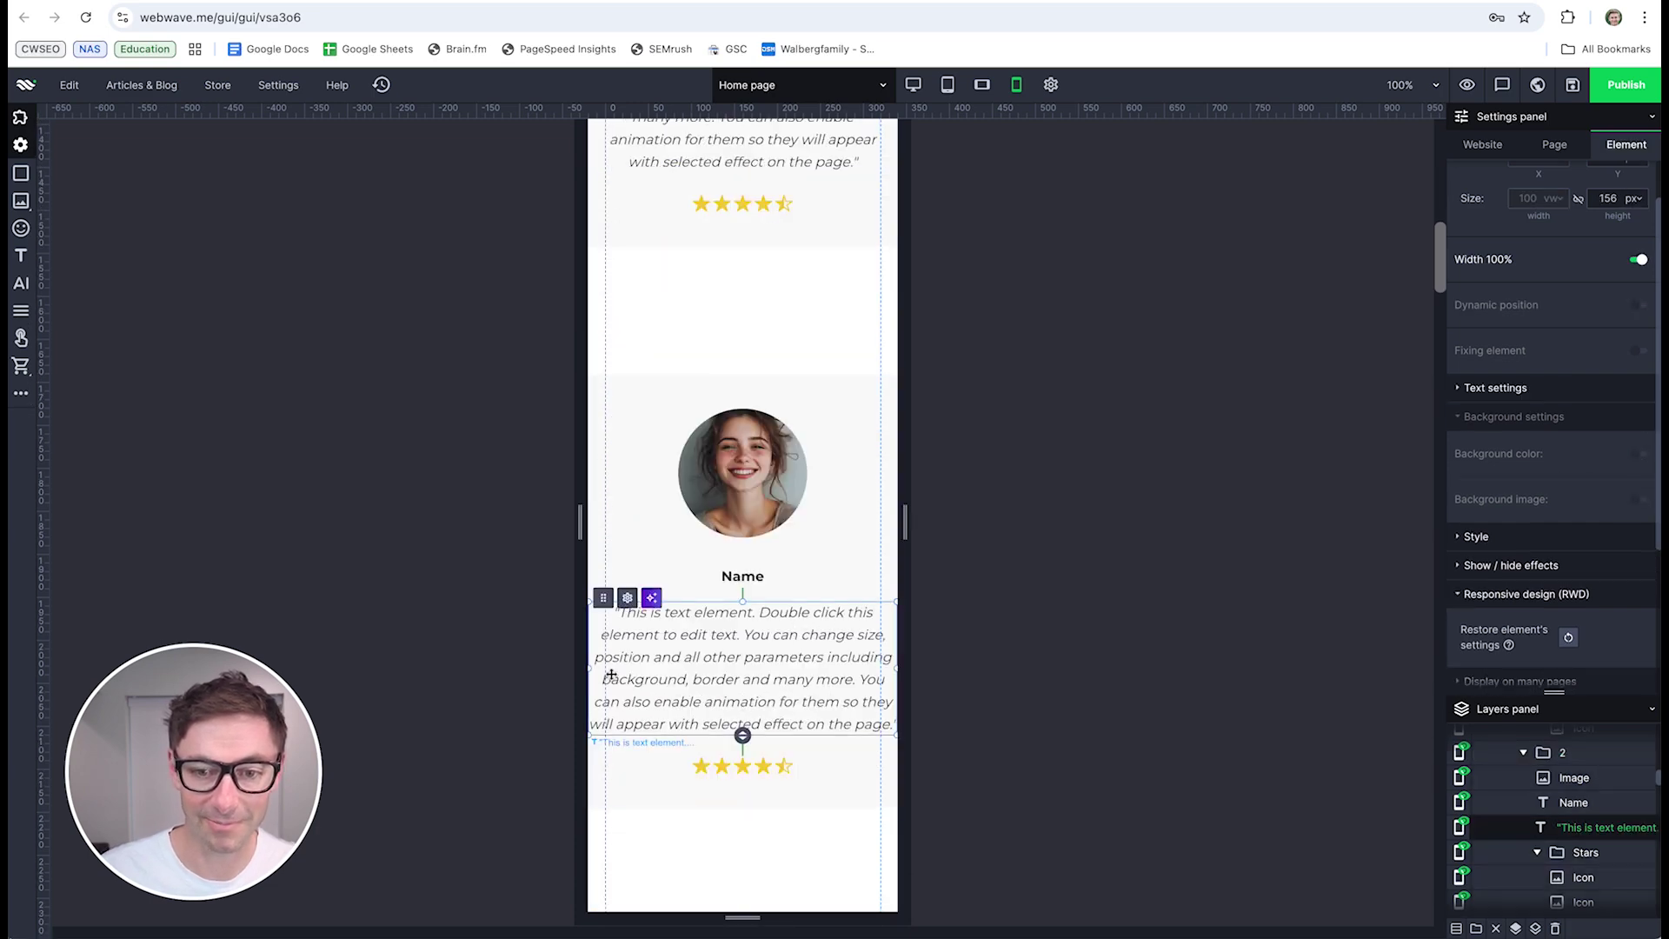
drag(589, 669, 606, 669)
drag(889, 683, 879, 678)
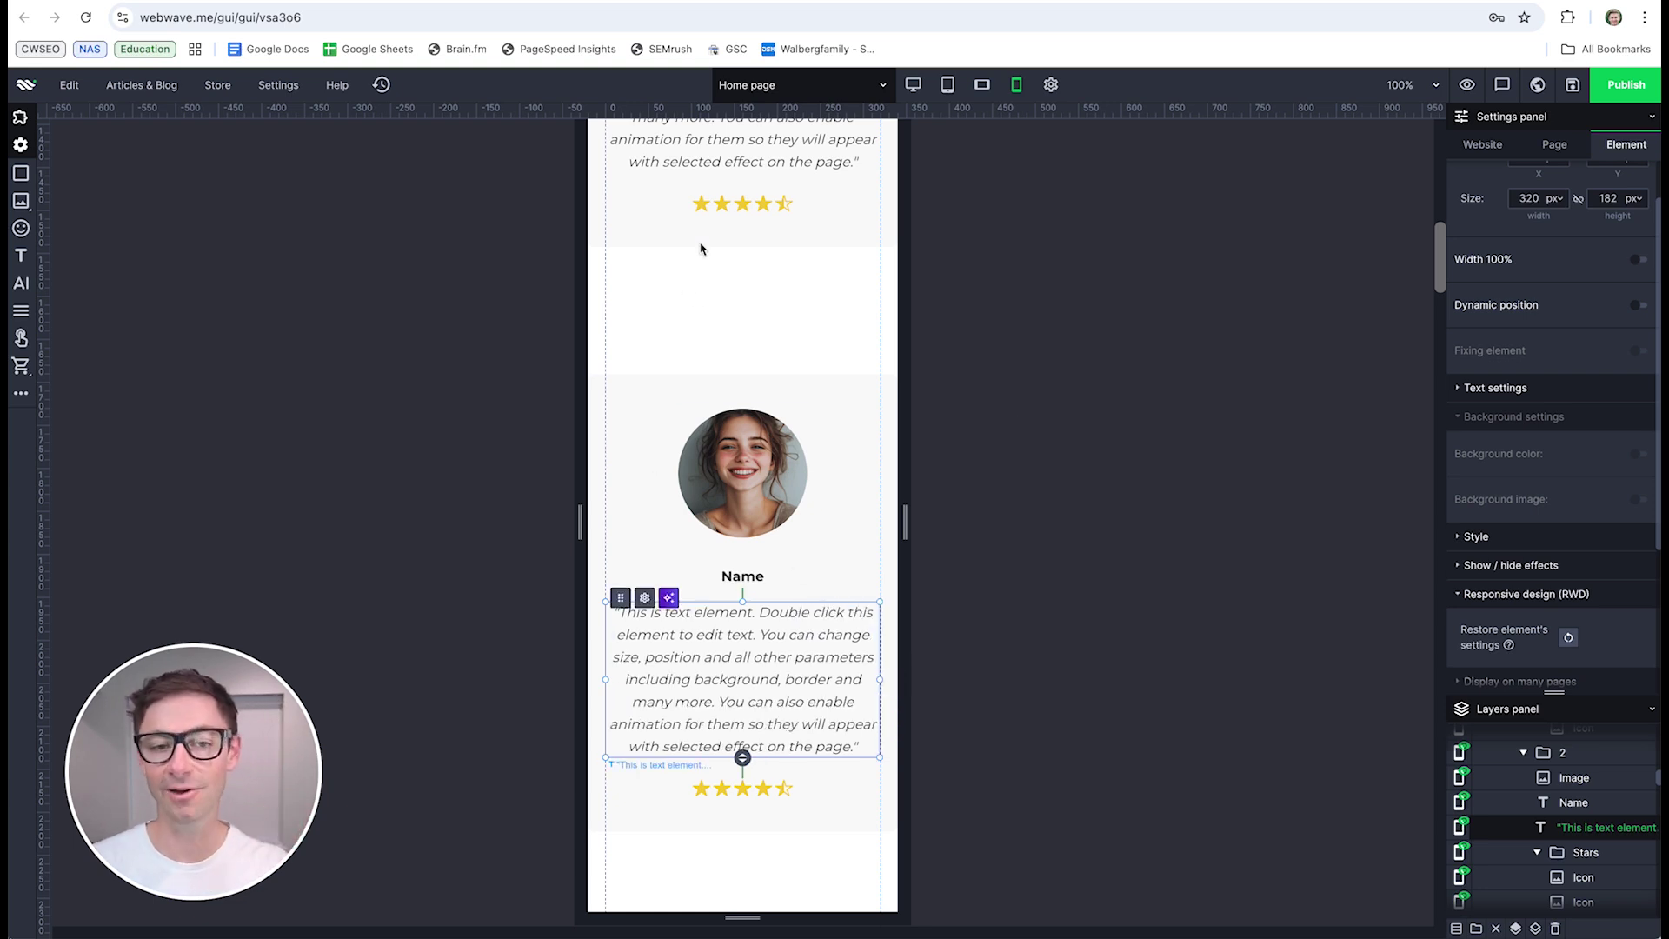
click(913, 84)
scroll(1117, 465, up, 10)
Step: Select the hero background image and review its settings
click(1304, 417)
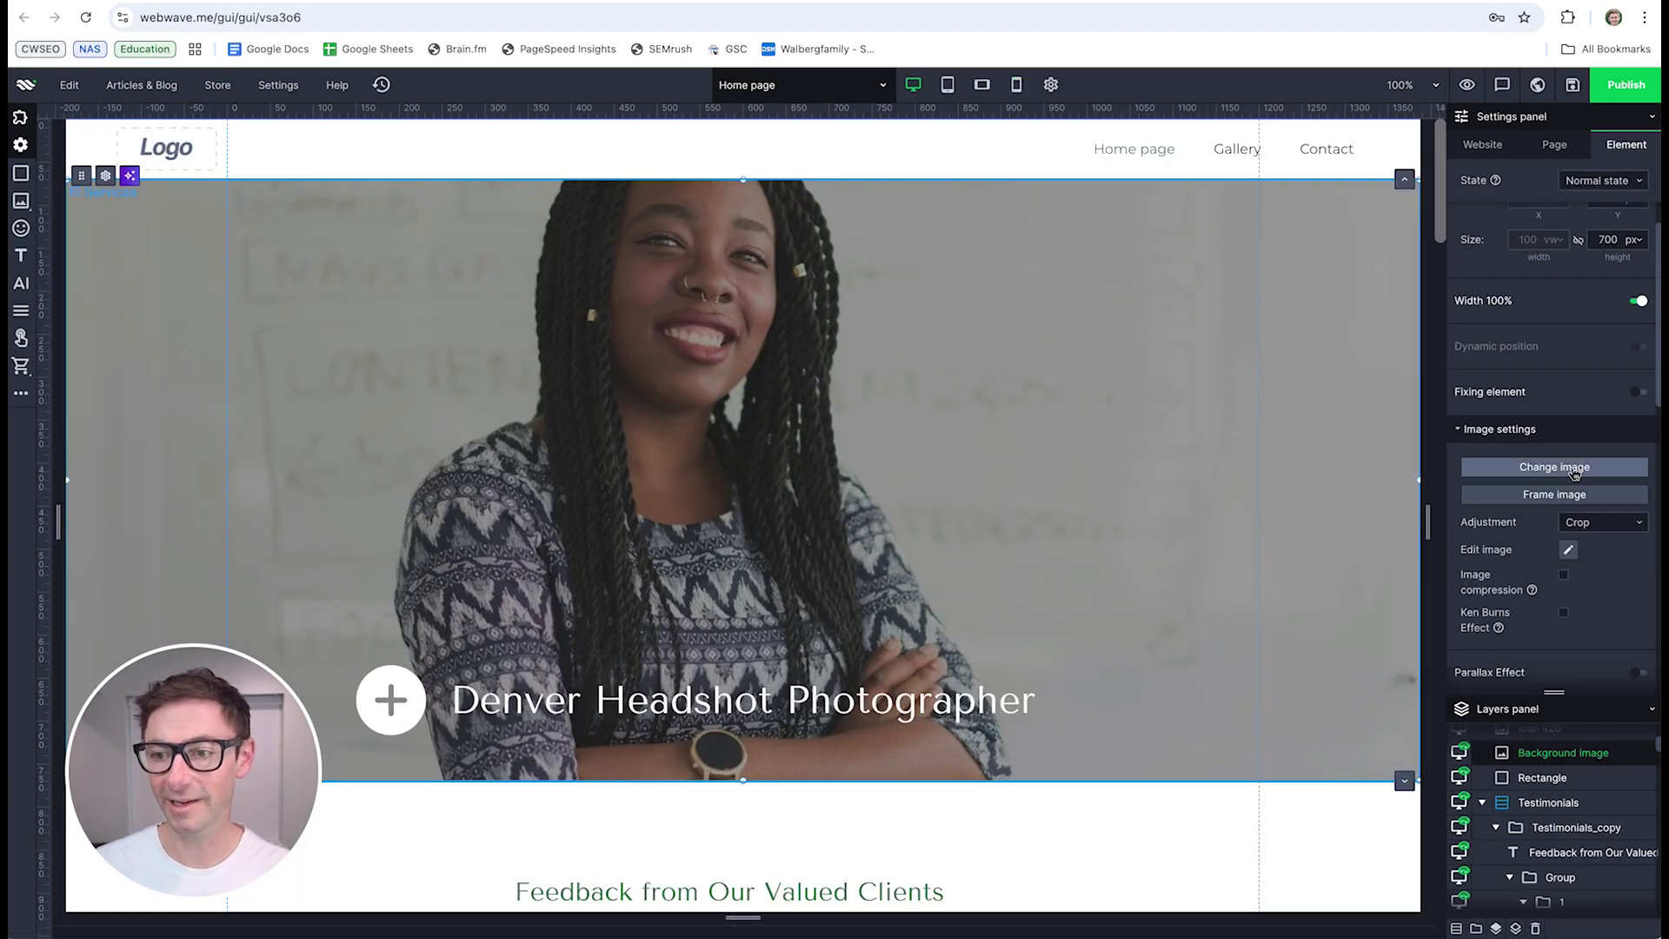
scroll(1556, 661, down, 3)
scroll(1574, 565, down, 5)
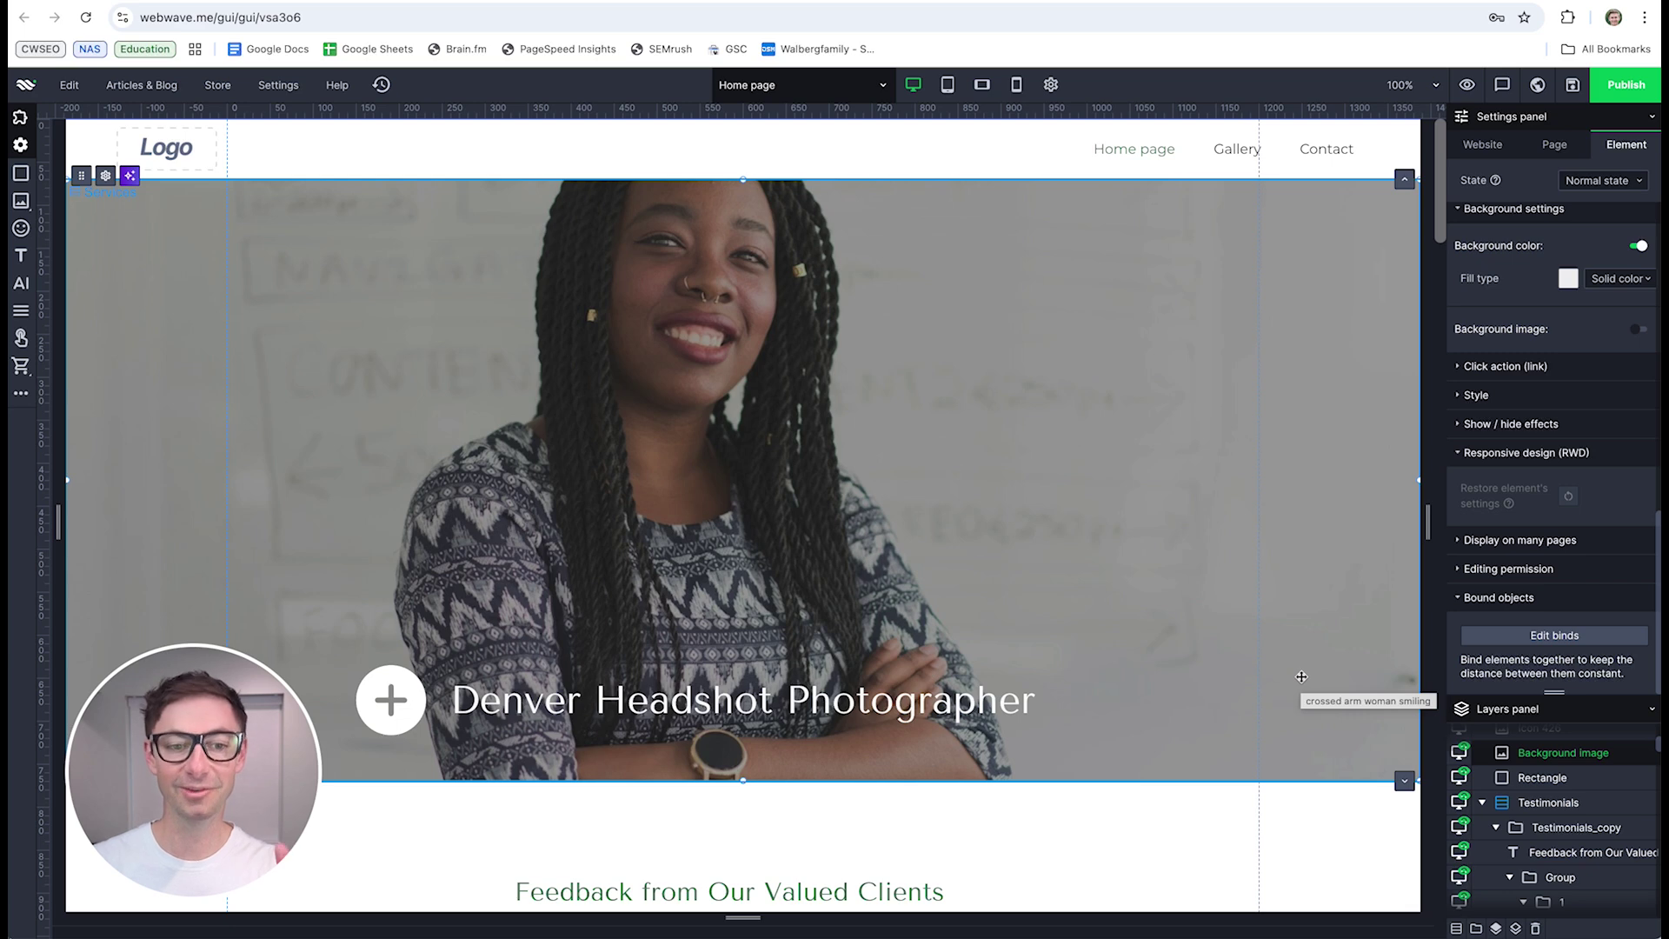
Step: Switch to the mobile layout and scroll down to the stacked testimonial cards
click(1016, 85)
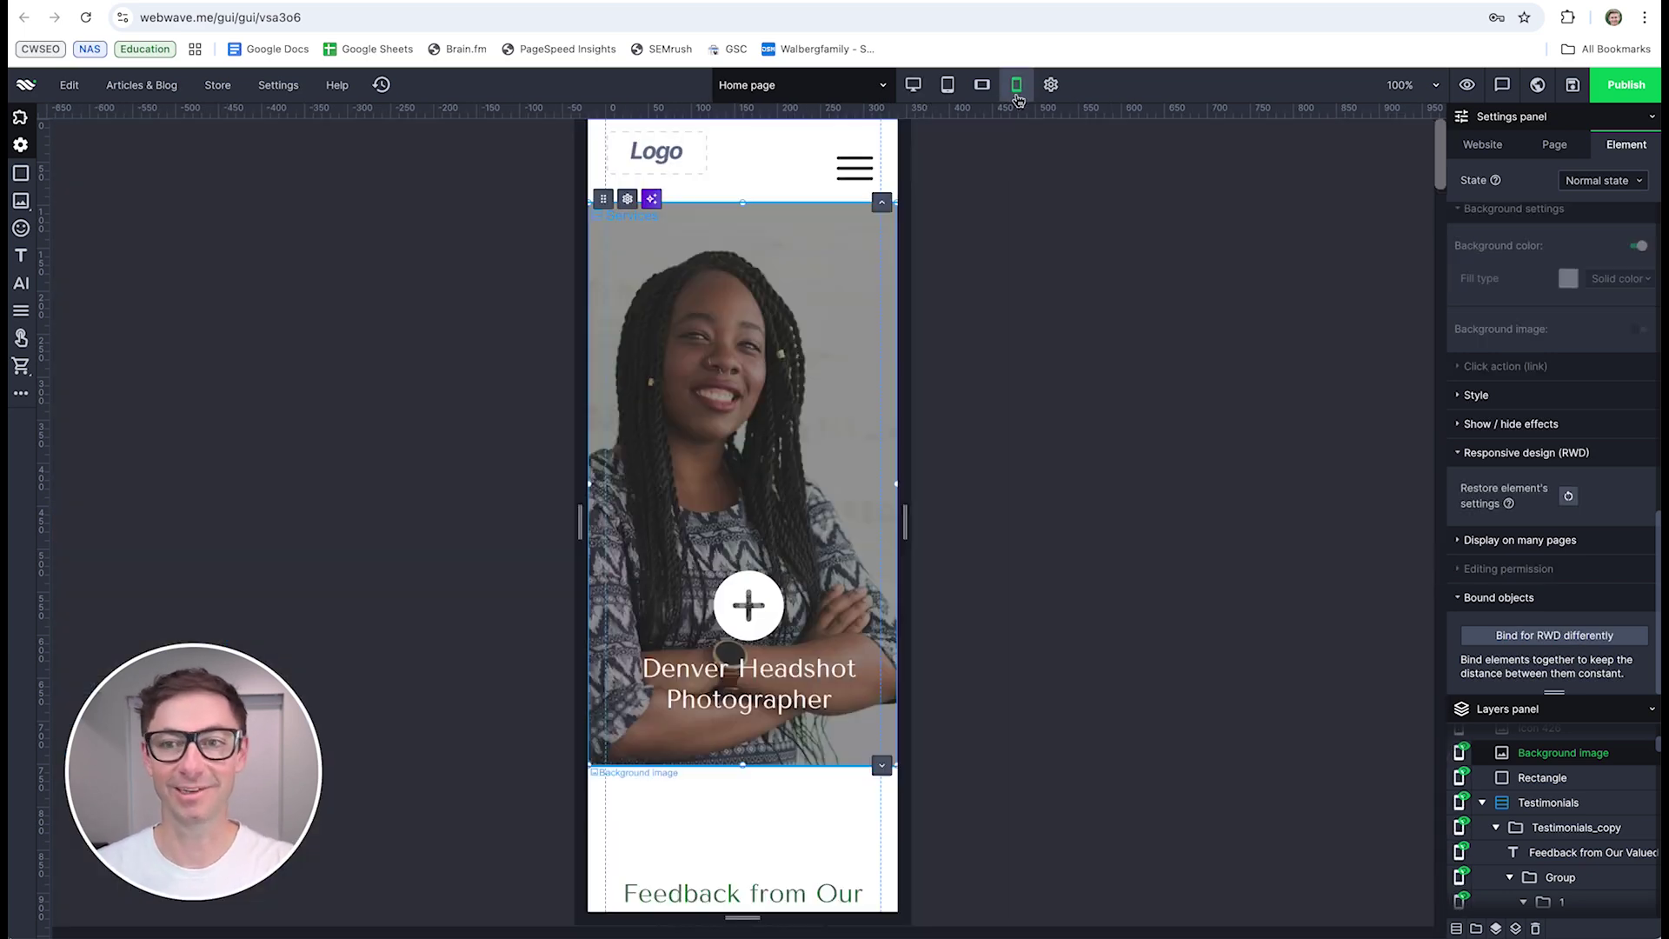
scroll(727, 539, down, 10)
scroll(754, 603, down, 3)
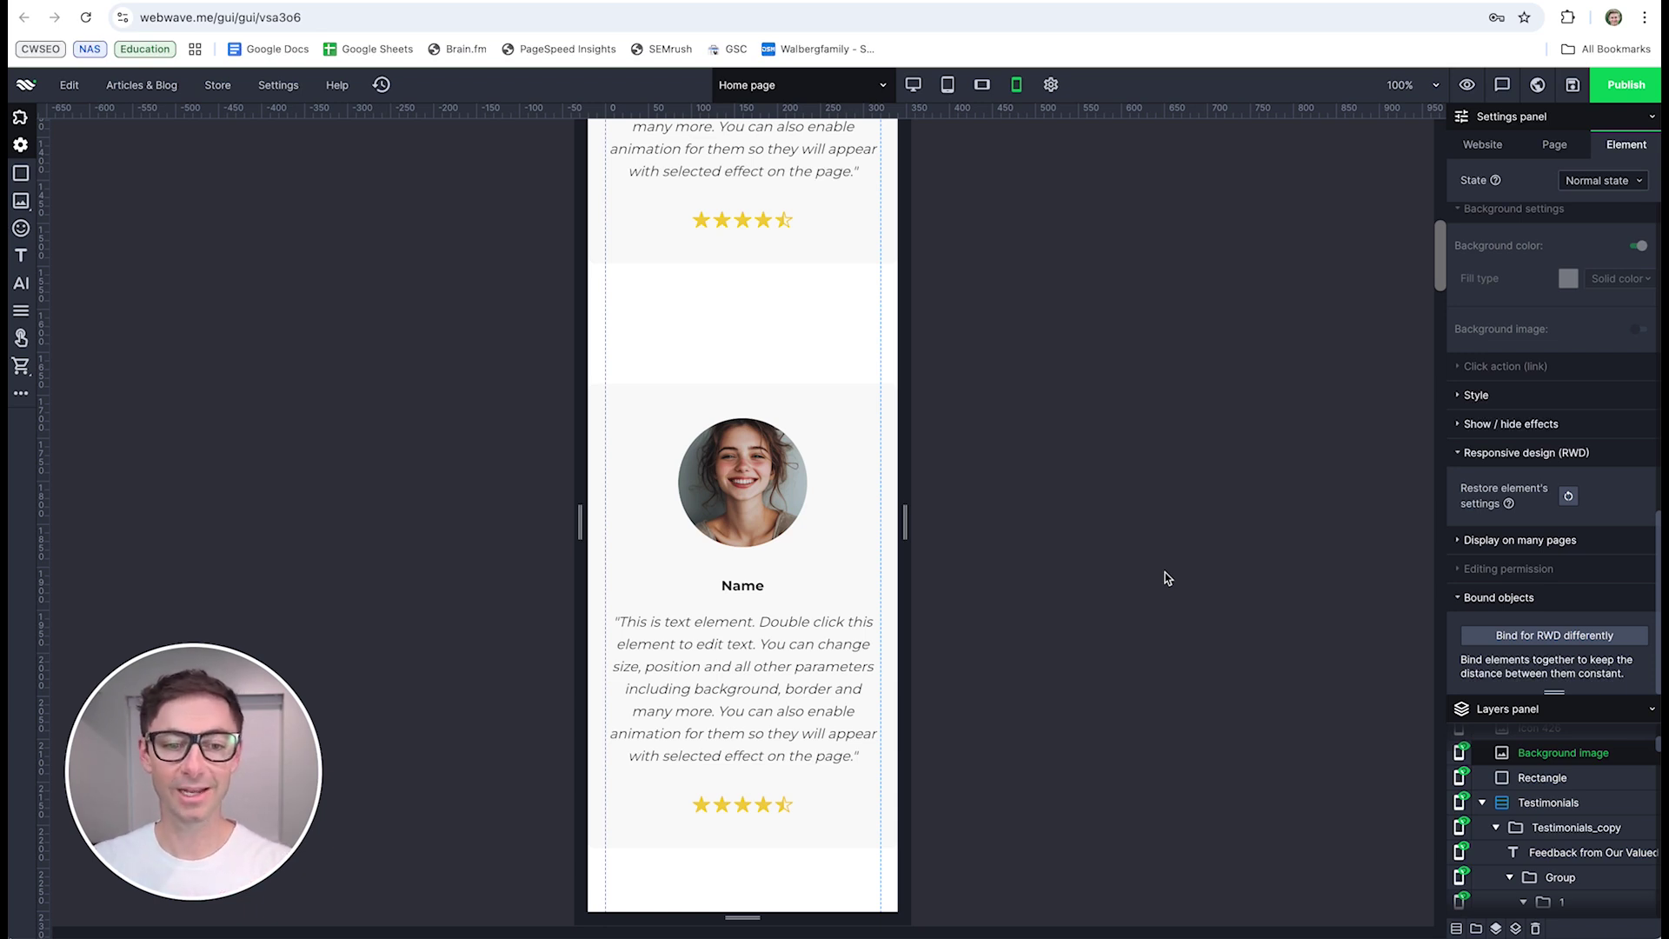
click(21, 393)
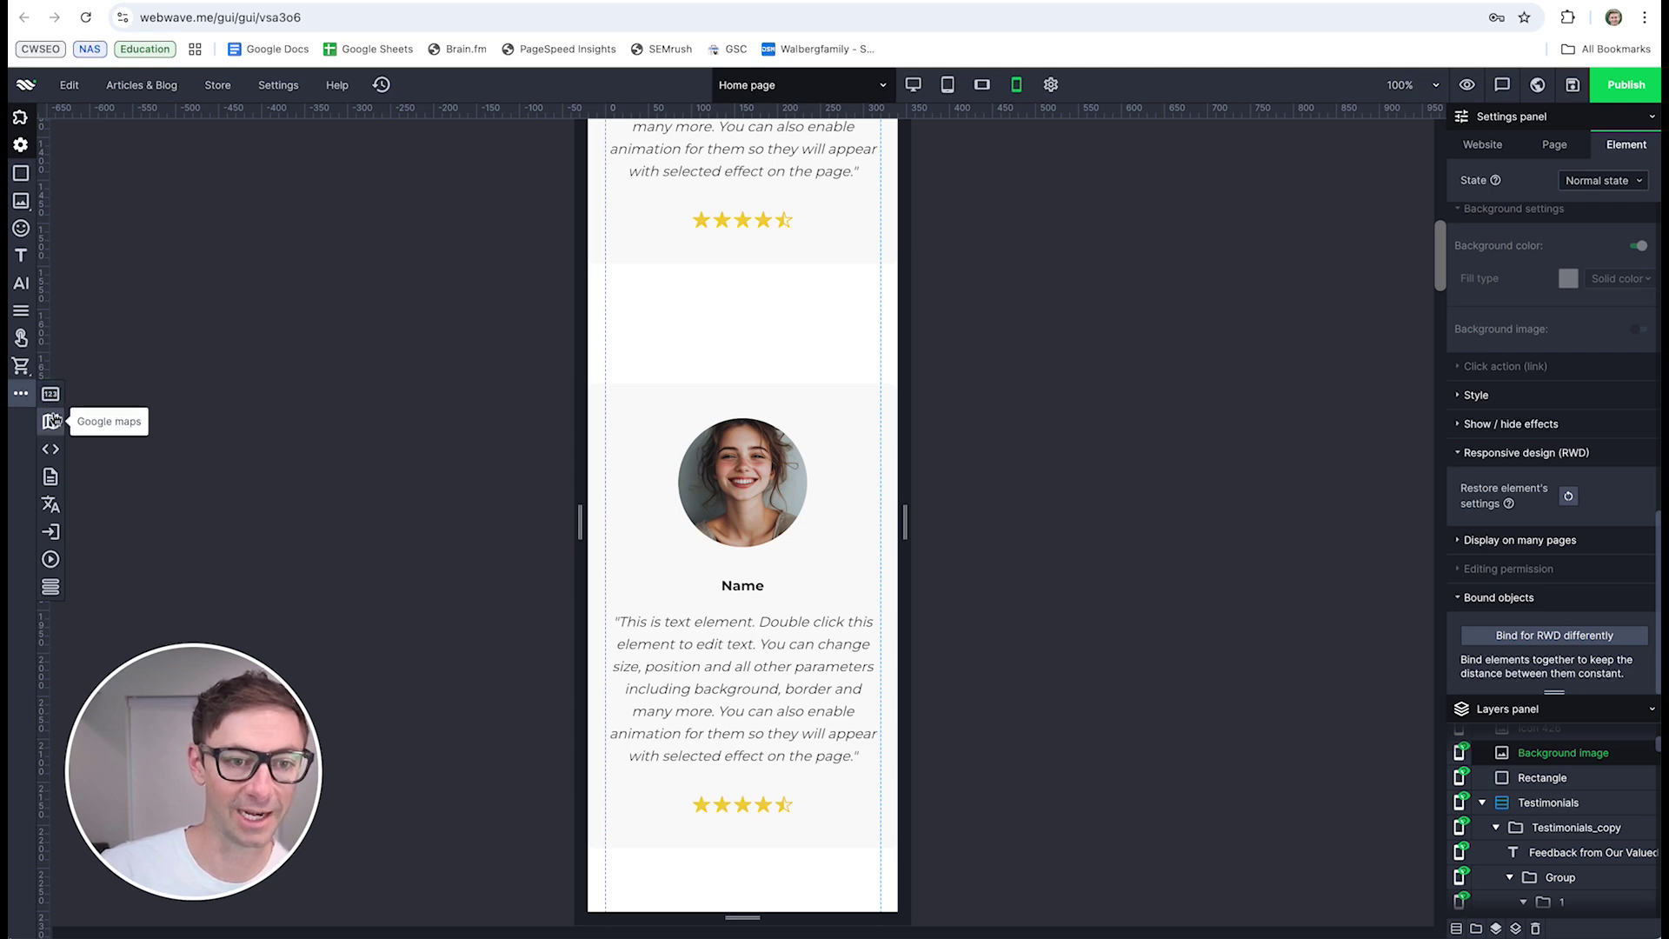